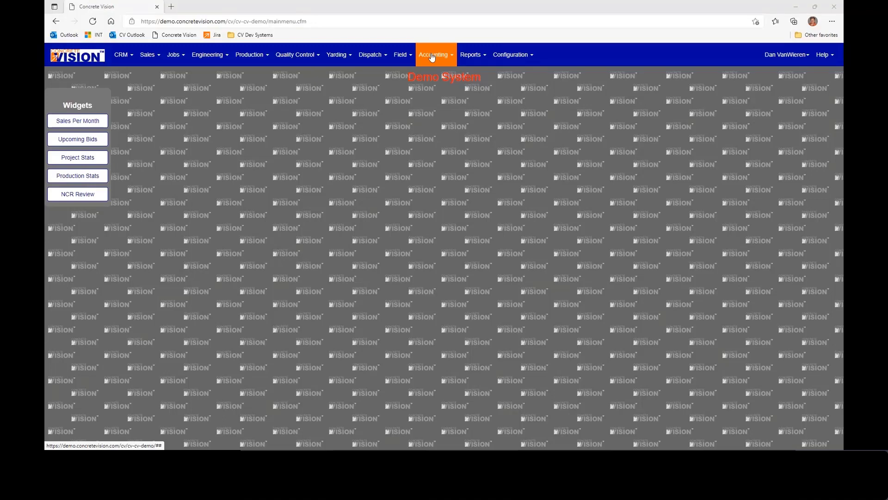
click(431, 56)
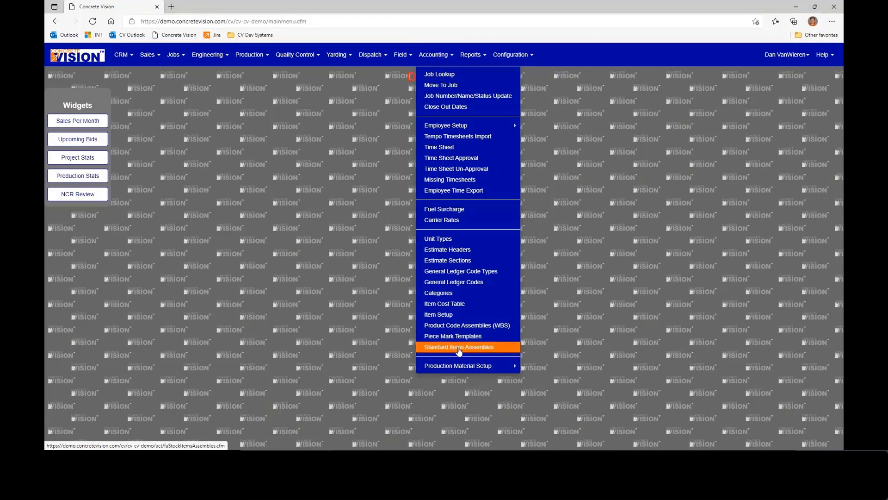
mouse_move(463, 368)
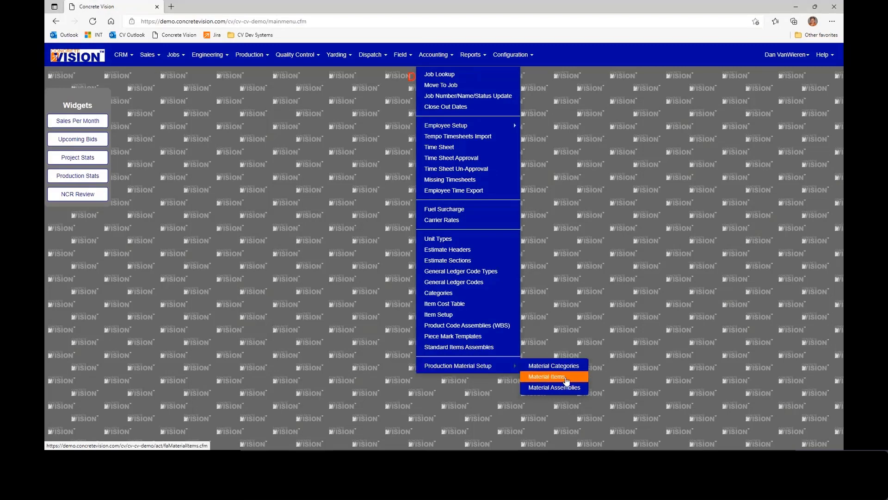
click(468, 370)
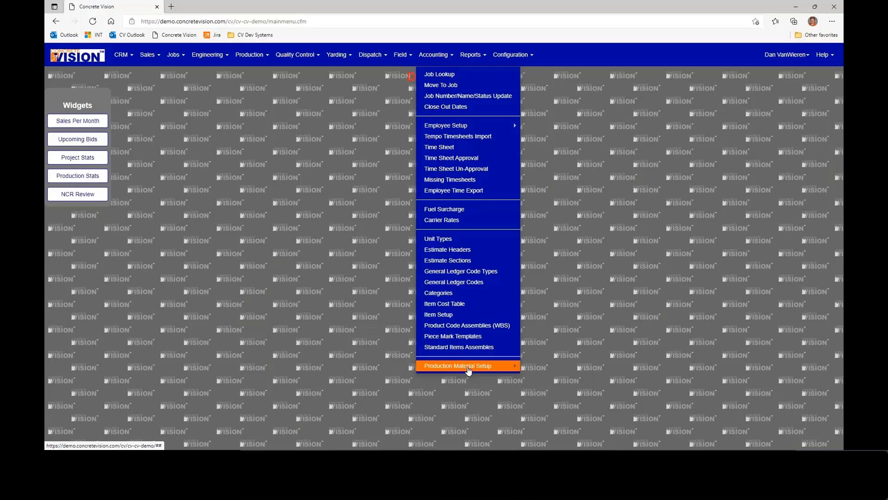
click(325, 331)
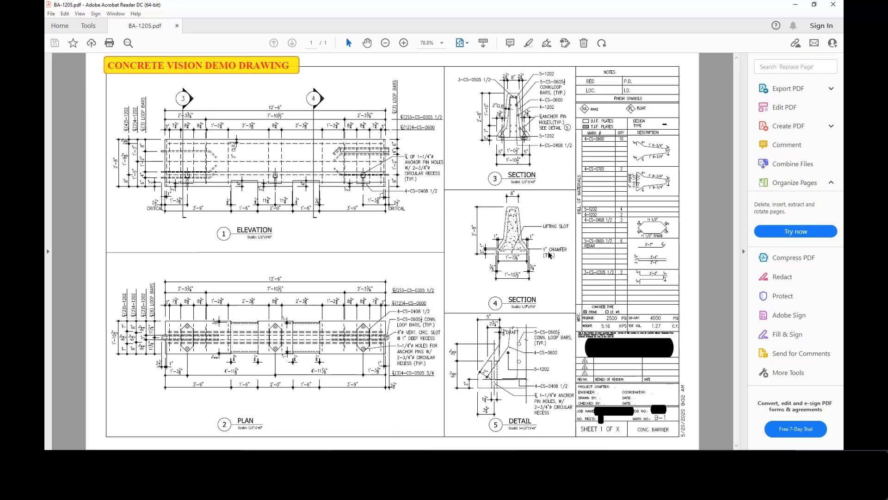
- Examine the bill of materials and rebar marks on the BA-1205.pdf barrier drawing, and return to Concrete Vision
scroll(549, 255, up, 1)
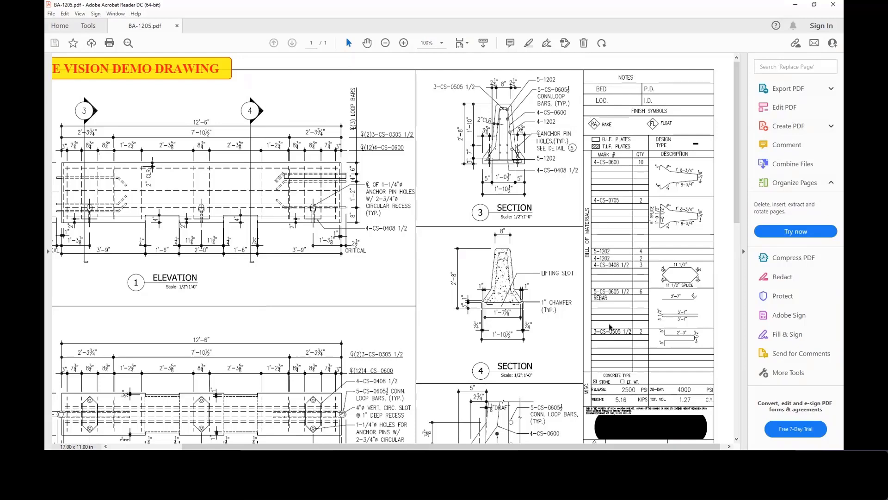
scroll(510, 254, down, 1)
scroll(505, 237, up, 1)
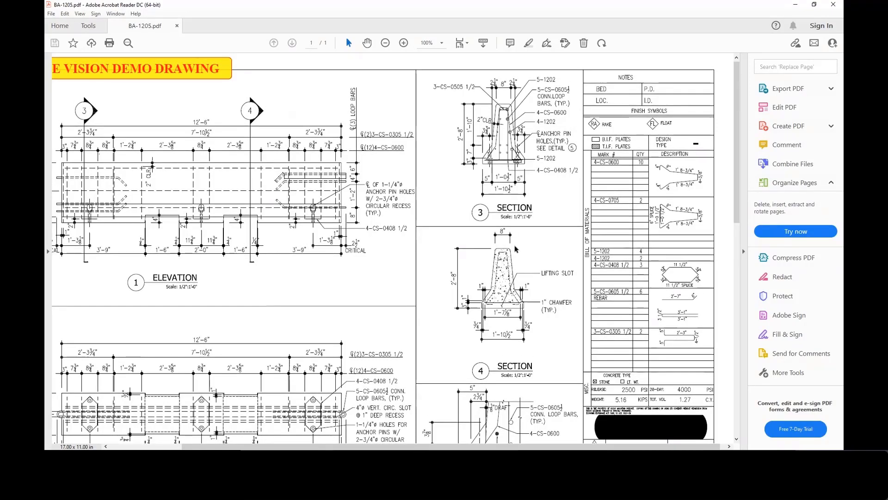
key(alt+Tab)
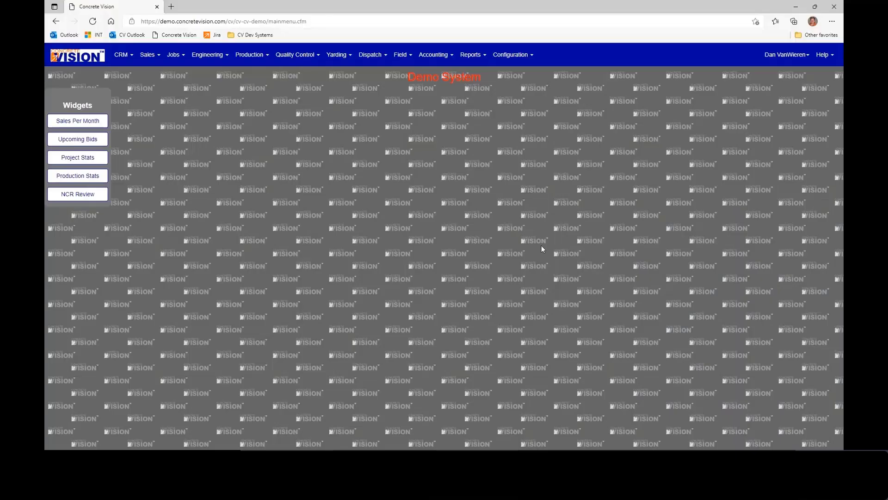
- Open the production Material Items list and start a new item in the Miscellaneous Items category
click(441, 57)
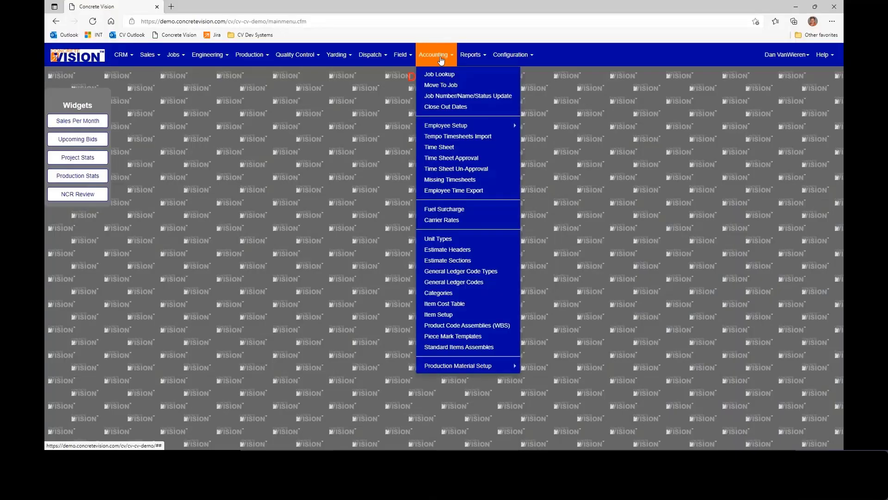
mouse_move(490, 366)
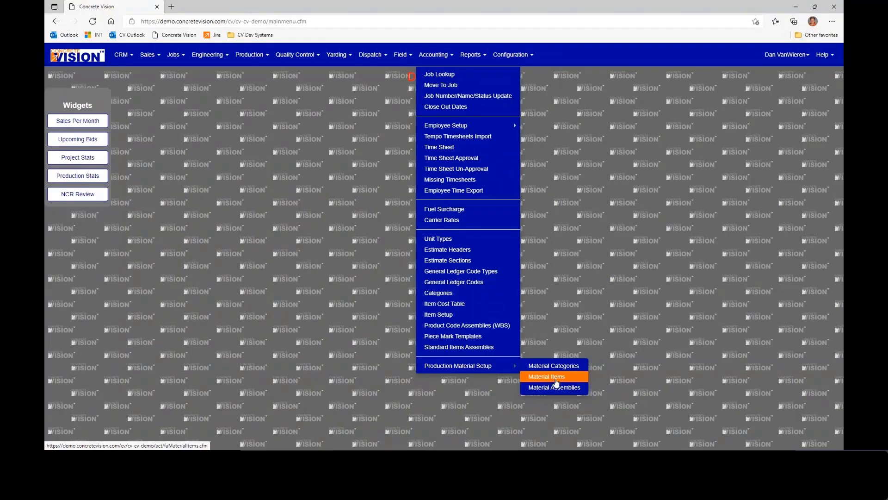
click(555, 380)
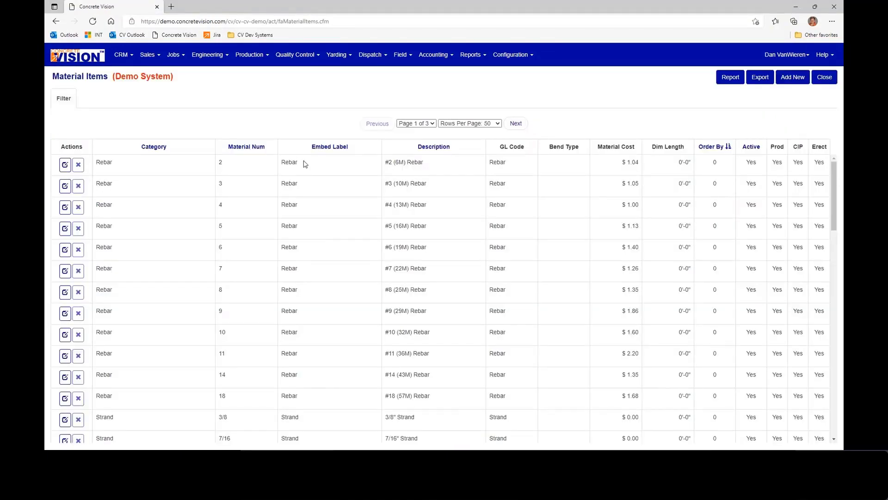
click(792, 77)
click(201, 97)
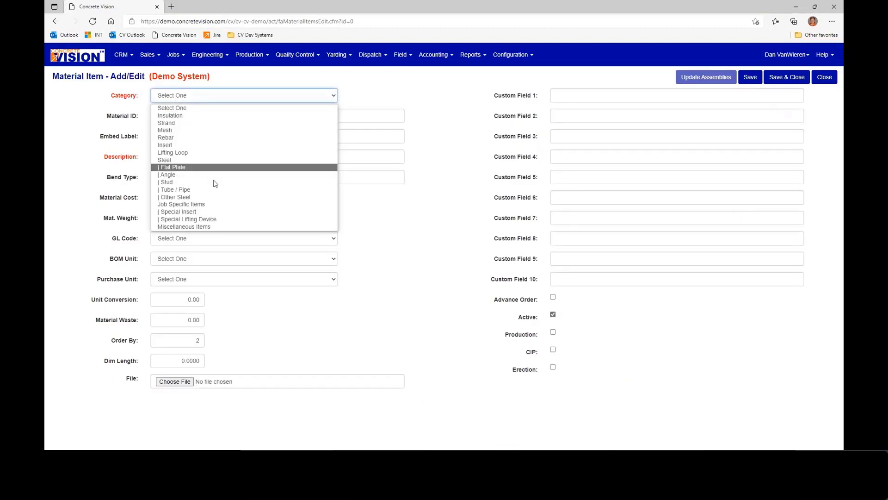
click(219, 227)
- Enter MISC-01 as the new item's material ID and Misc Item as both its embed label and description
click(202, 119)
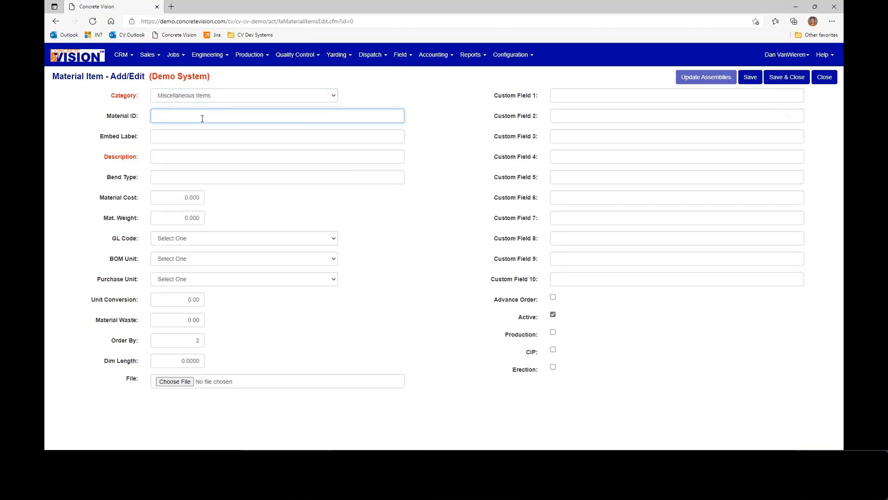
text(MISC-01)
key(Tab)
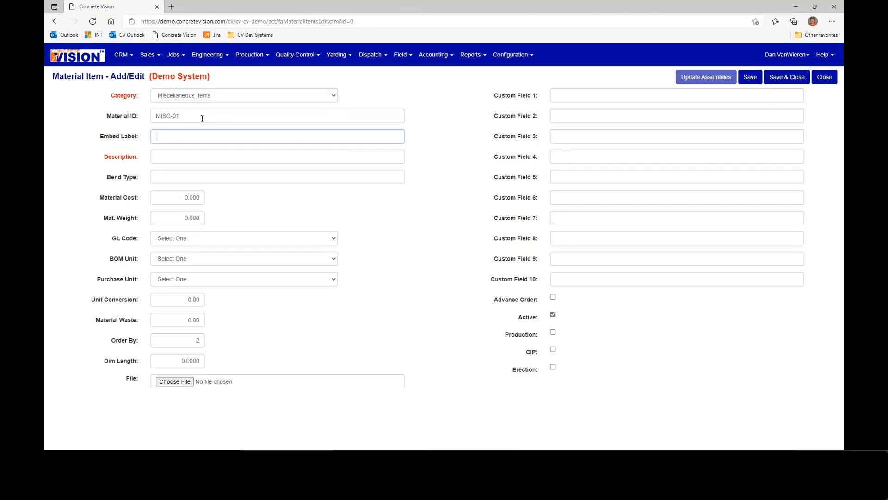
text(Misc Item)
key(Tab)
text(isc)
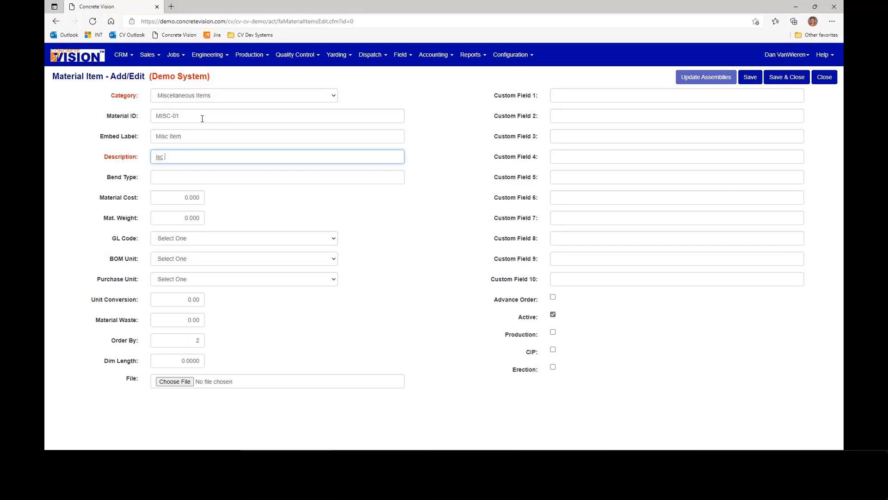
key(BackSpace)
key(BackSpace)
key(BackSpace)
key(BackSpace)
text(Misc Item)
- Assign the item GL code 10.99 - Misc Material and set its BOM unit and purchase unit to EACH
click(204, 242)
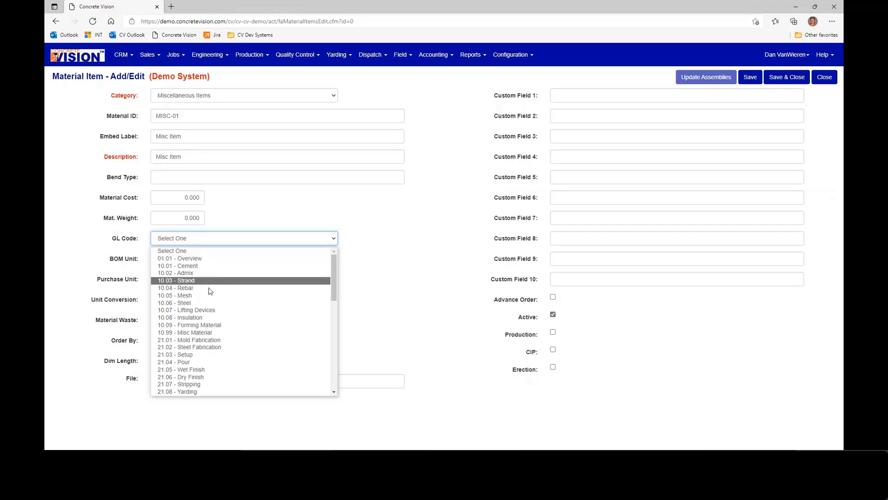
click(204, 333)
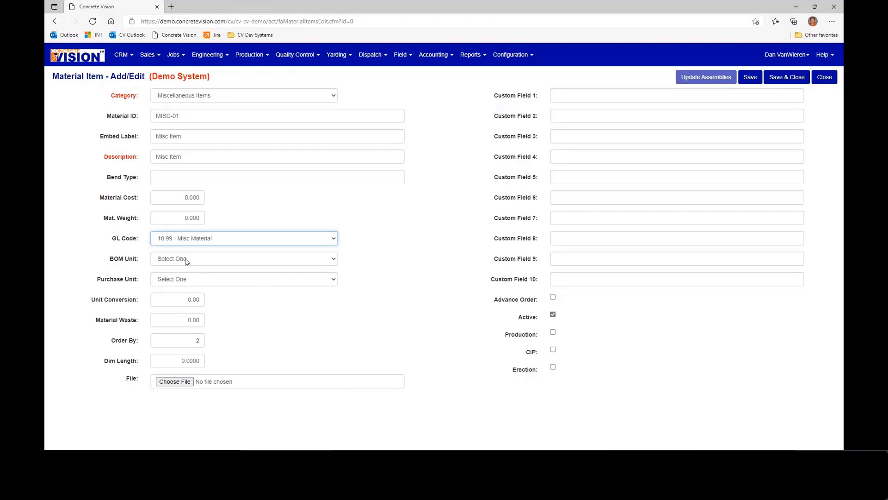
click(186, 260)
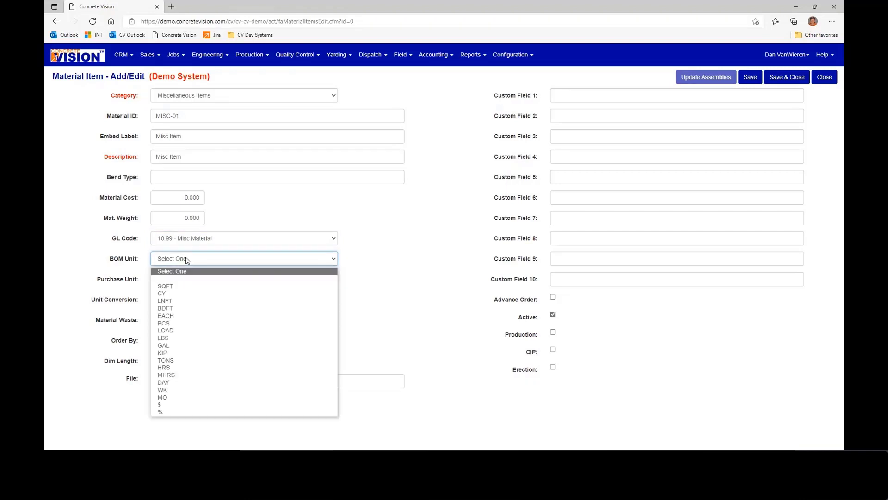
click(185, 316)
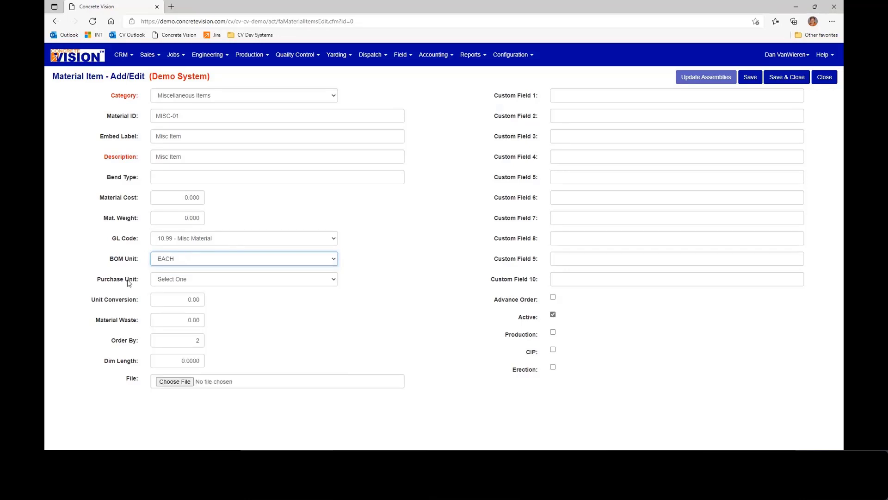
click(185, 279)
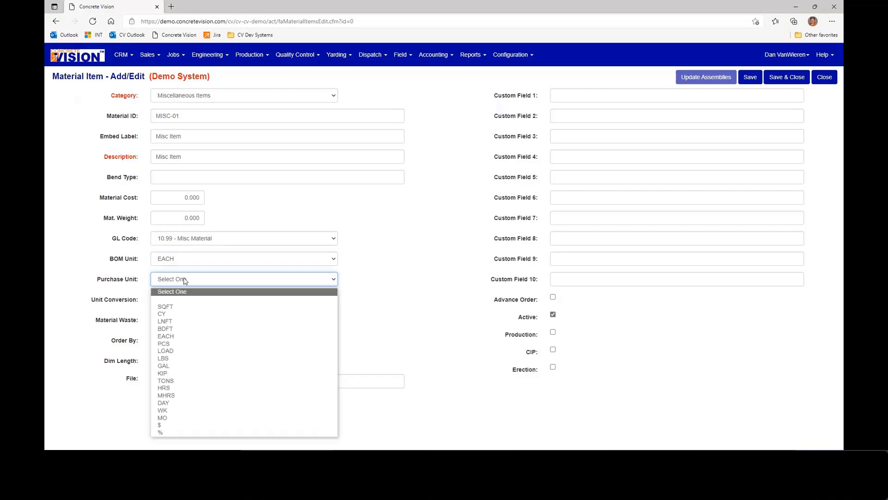
click(185, 336)
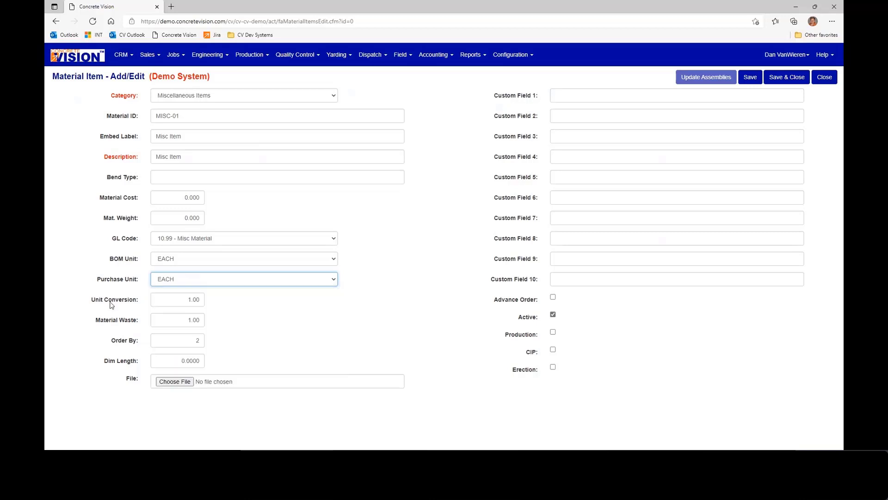
click(182, 320)
double_click(182, 321)
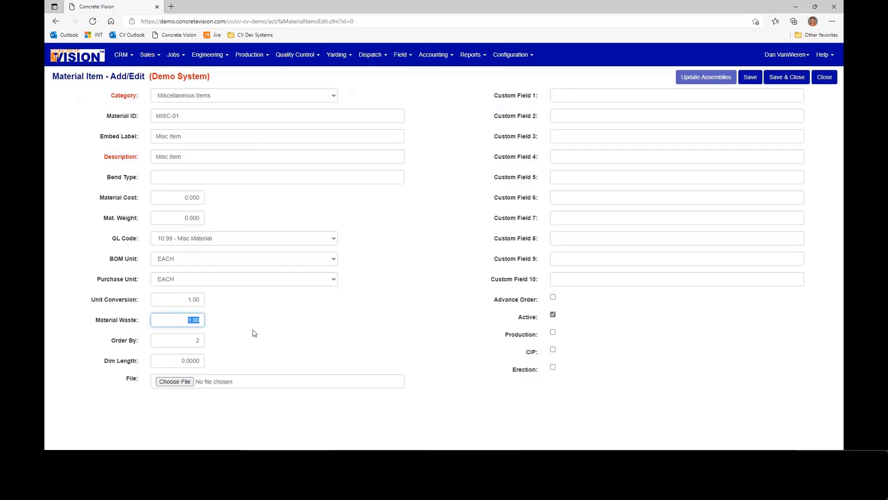
click(254, 333)
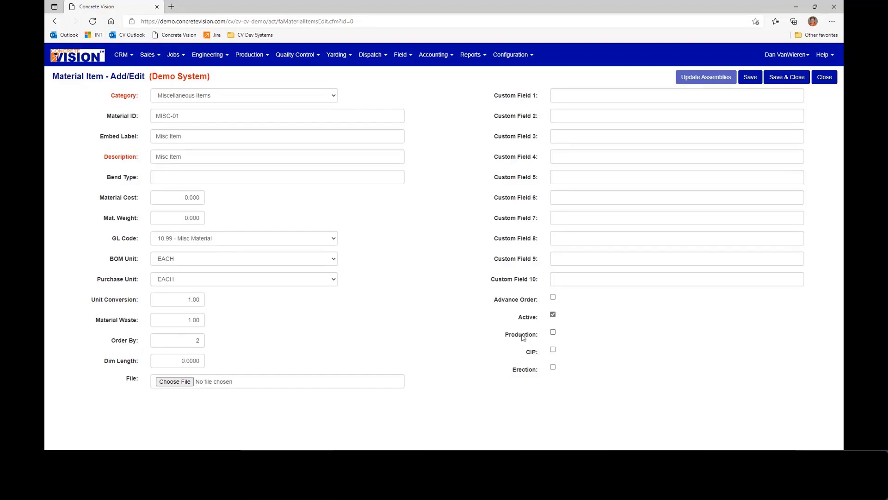
- Enable the MISC-01 material item for Production, CIP and Erection
click(554, 333)
click(552, 349)
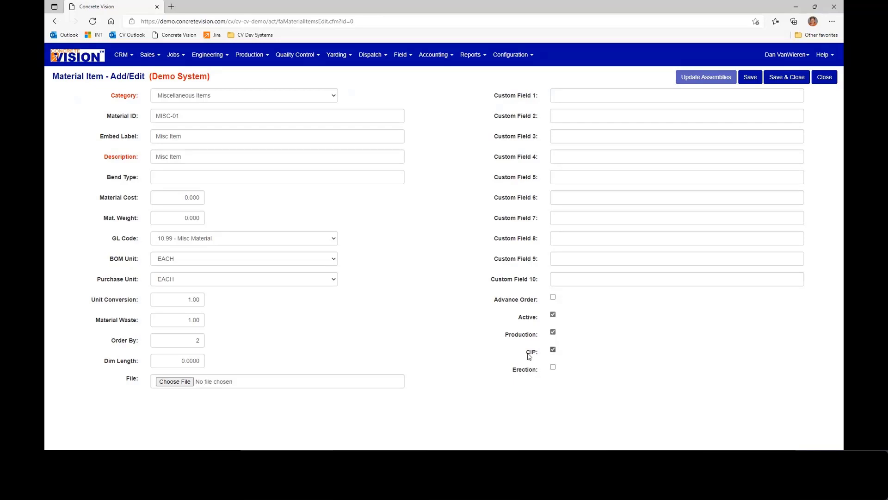
click(553, 367)
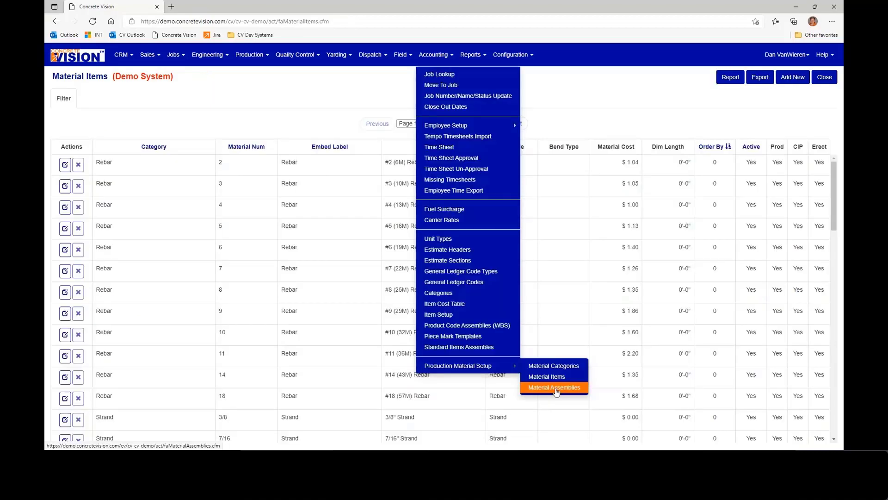
click(556, 392)
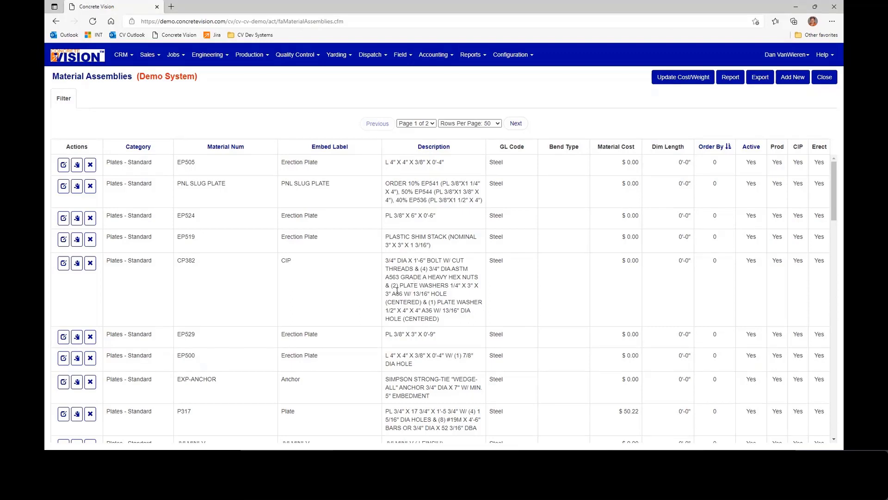
- Start a new material assembly in the Straight Bar category with material number 4-0805 and embed label Straight Bar
click(793, 79)
click(223, 97)
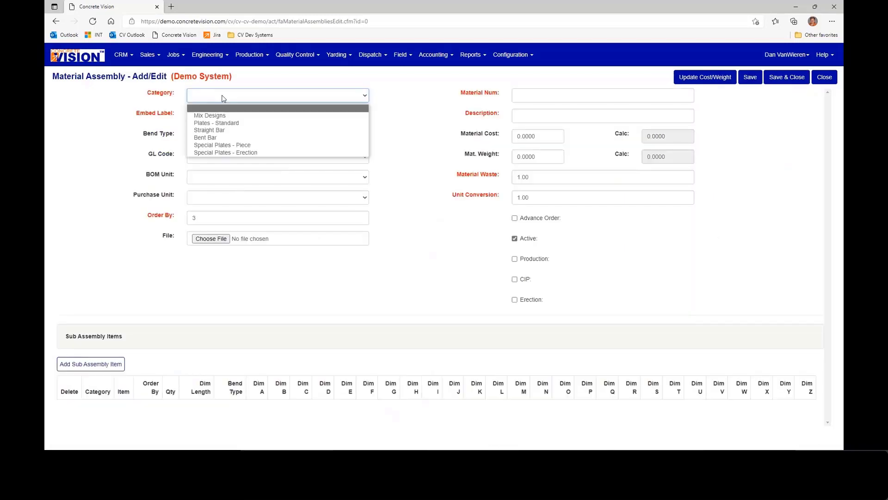
click(230, 133)
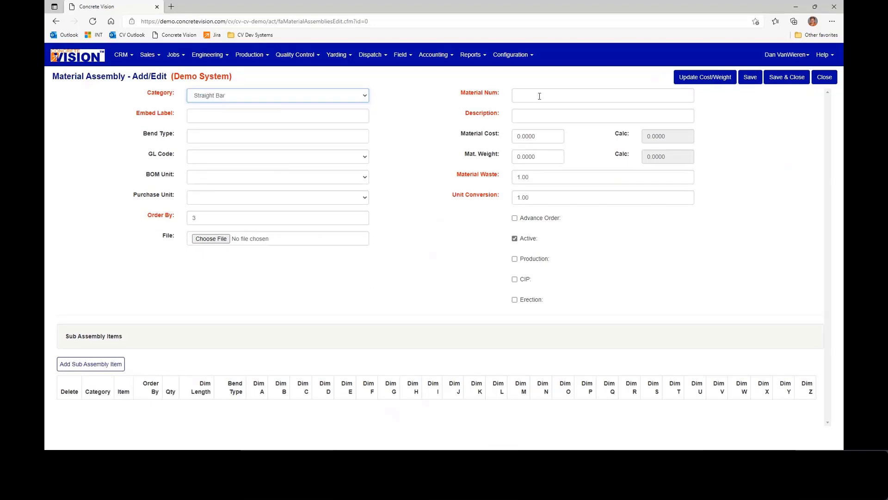
click(550, 96)
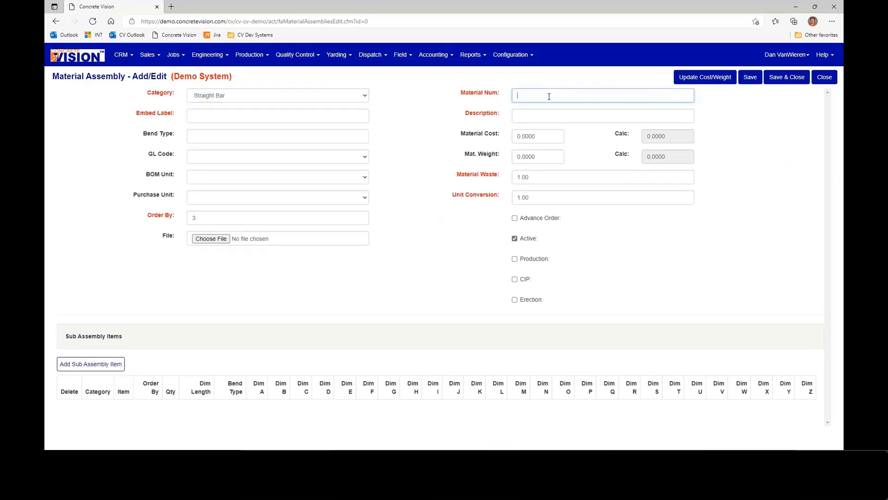
text(4-08)
text(05)
key(Tab)
text(Straight Bar)
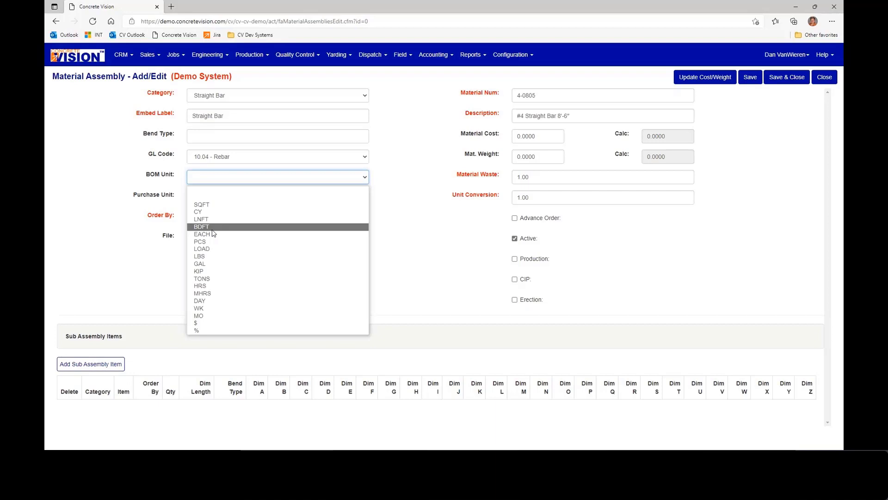
- Complete the assembly with description #4 Straight Bar 8'-6", GL code 10.04 - Rebar, and EACH for both BOM and purchase units
click(214, 234)
click(222, 198)
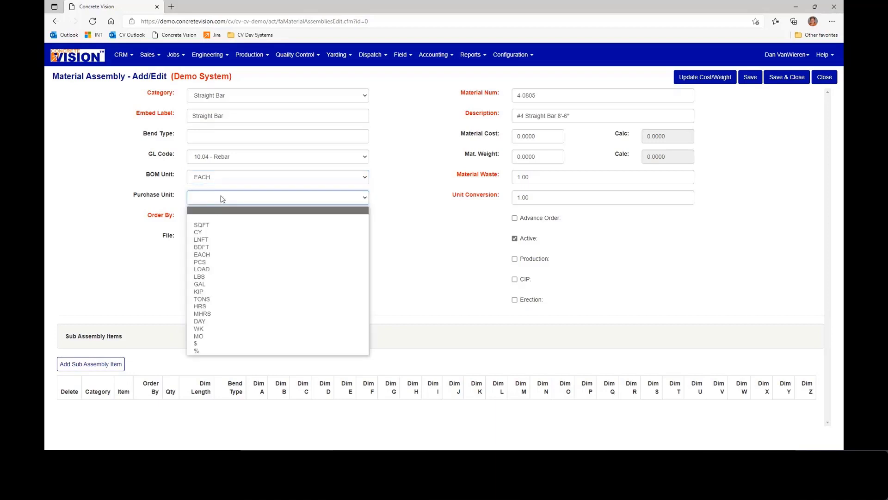
click(202, 254)
- Enable the straight bar assembly for Production, CIP and Erection
click(514, 258)
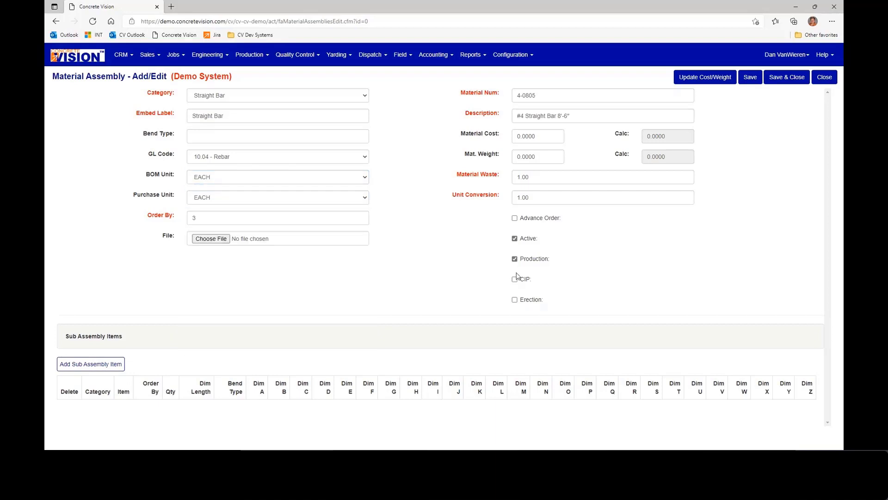
click(514, 279)
click(514, 300)
- Add the Rebar item 4 - #4 (13M) Rebar as a sub assembly item with order 1, quantity 1 and dim length 8.5
click(92, 364)
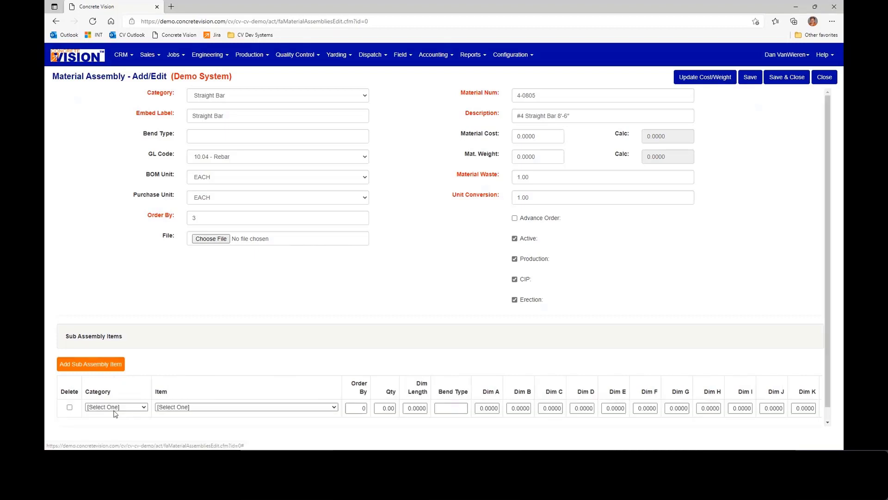
click(115, 407)
click(95, 337)
click(204, 407)
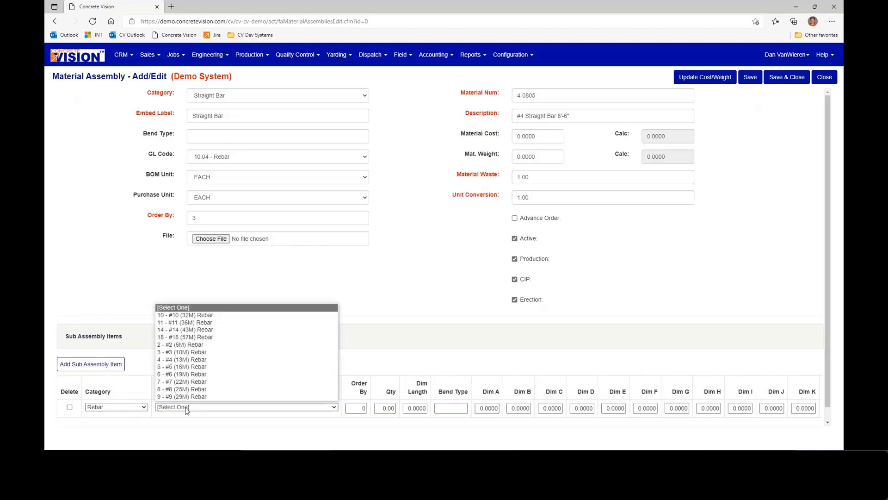
click(199, 359)
key(Tab)
text(1)
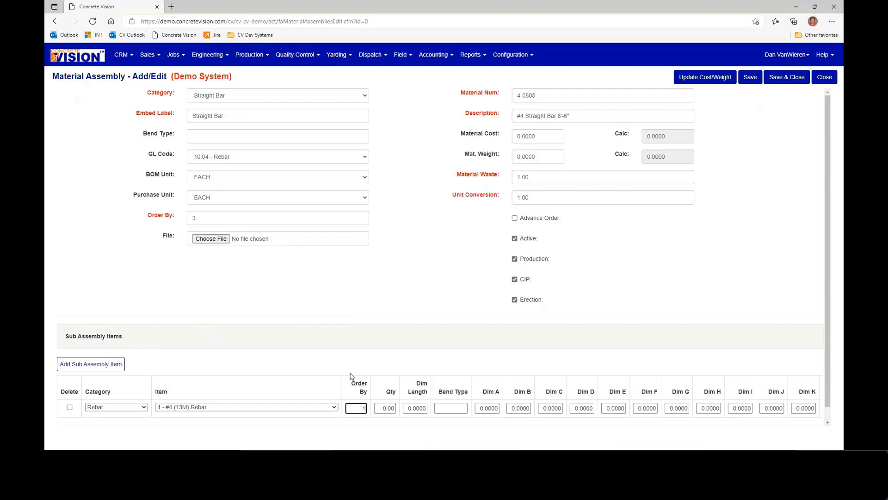
key(Tab)
text(1)
key(Tab)
text(8.5)
- Save the assembly and update its material cost and weight from the calculated values
click(750, 77)
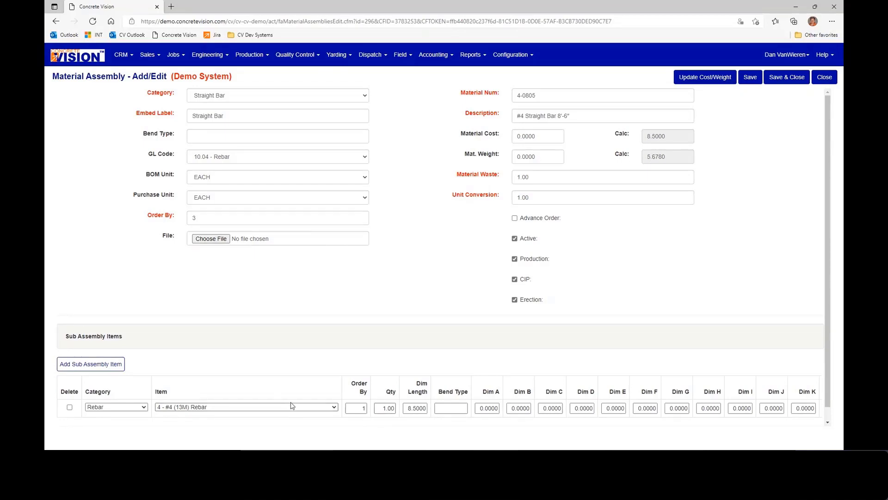
click(716, 79)
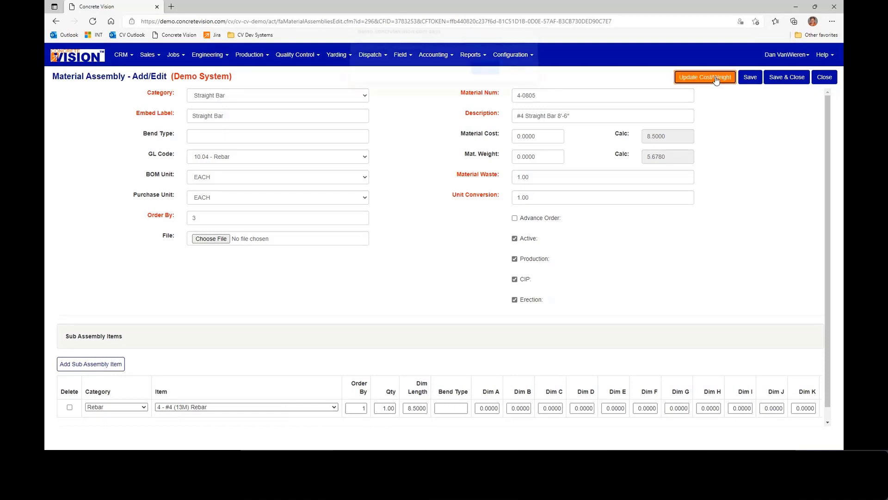
click(481, 75)
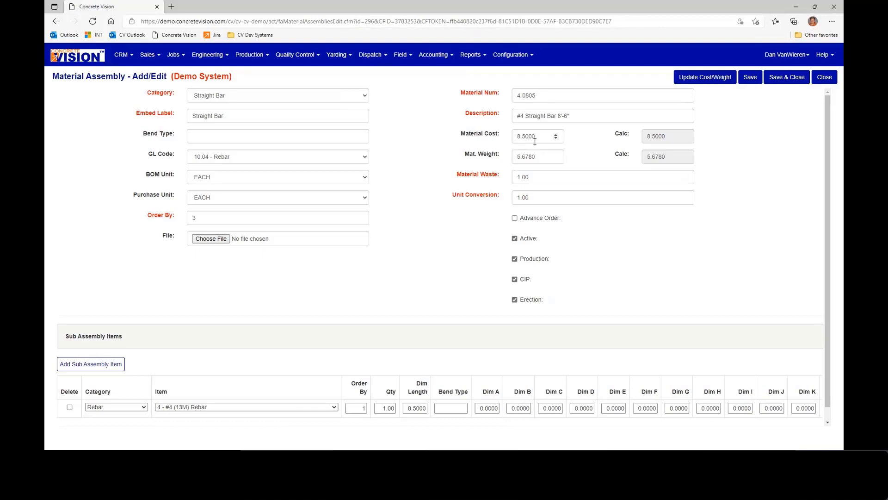
- Save and close the straight bar assembly, and open the list of Piece Mark Templates
click(796, 81)
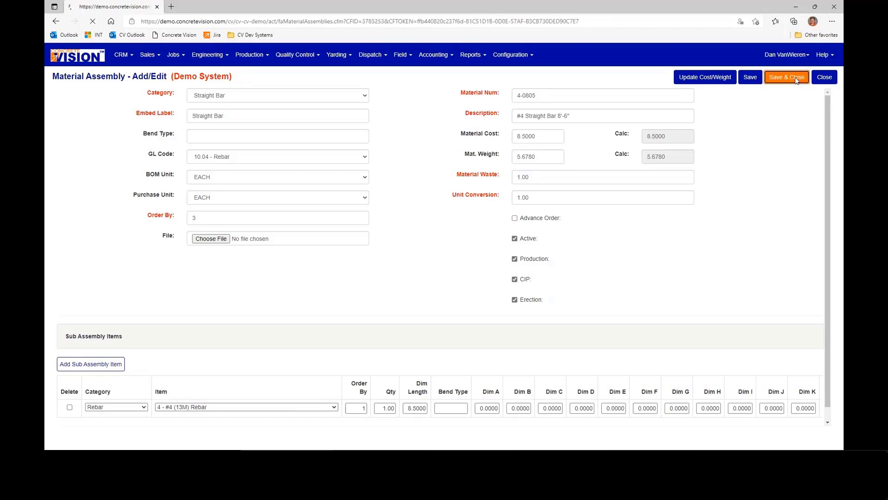
click(440, 57)
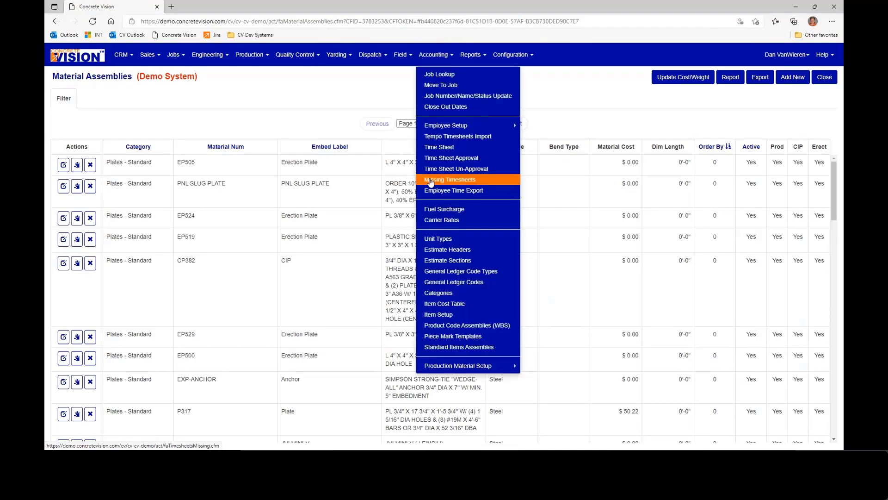
click(460, 341)
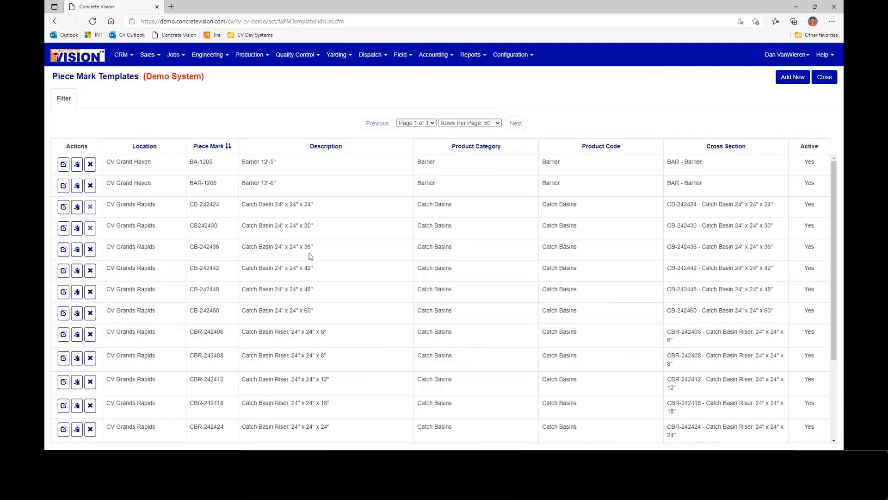
scroll(353, 274, down, 3)
scroll(359, 320, down, 2)
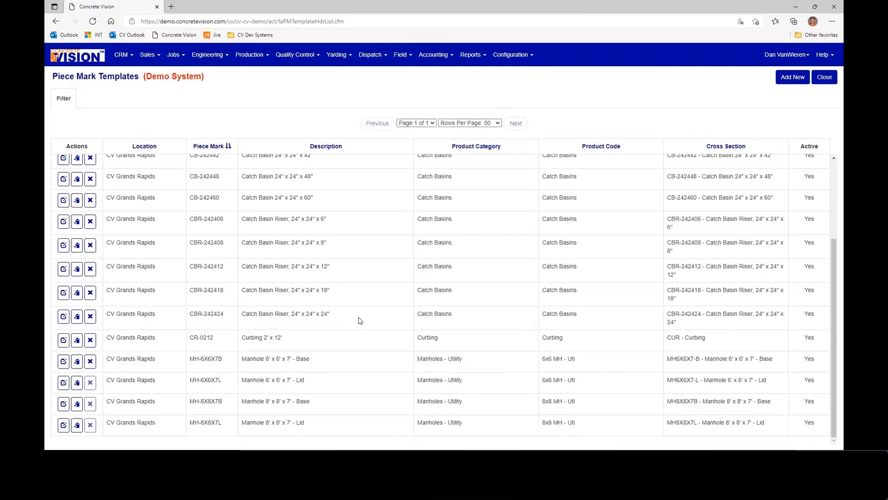
scroll(360, 320, up, 5)
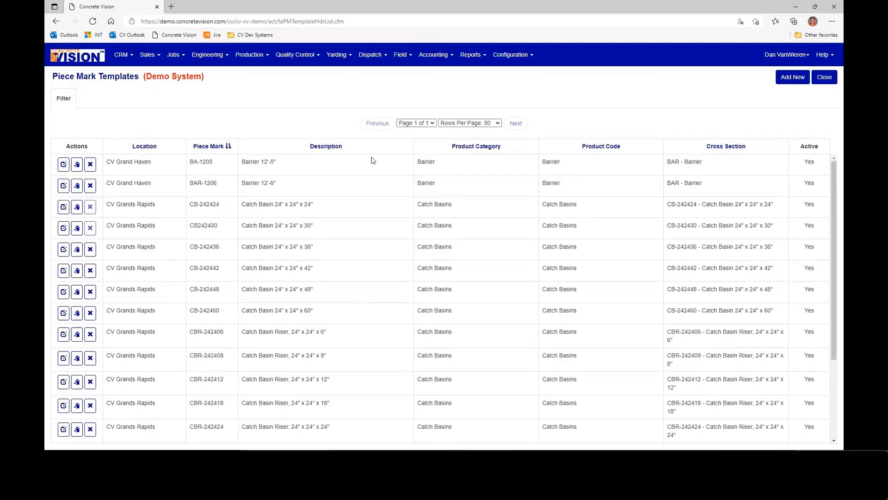
- Add a new piece mark template with description Barrier 12'-8" and piece mark BR-1208
click(791, 79)
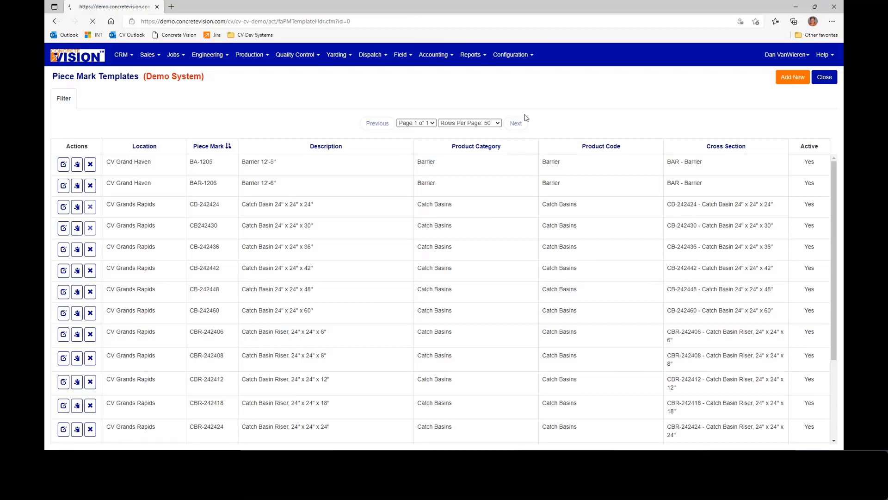
click(159, 99)
text(Barr)
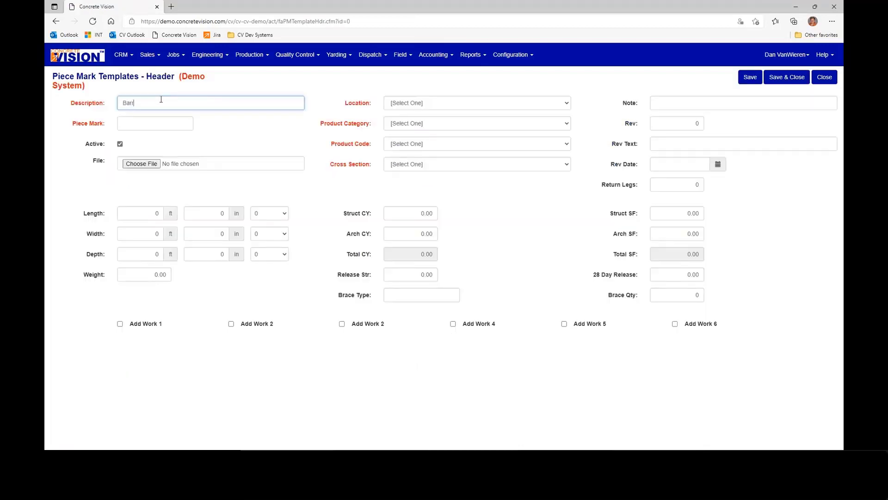
text(ier 12'-8")
key(Tab)
text(BR)
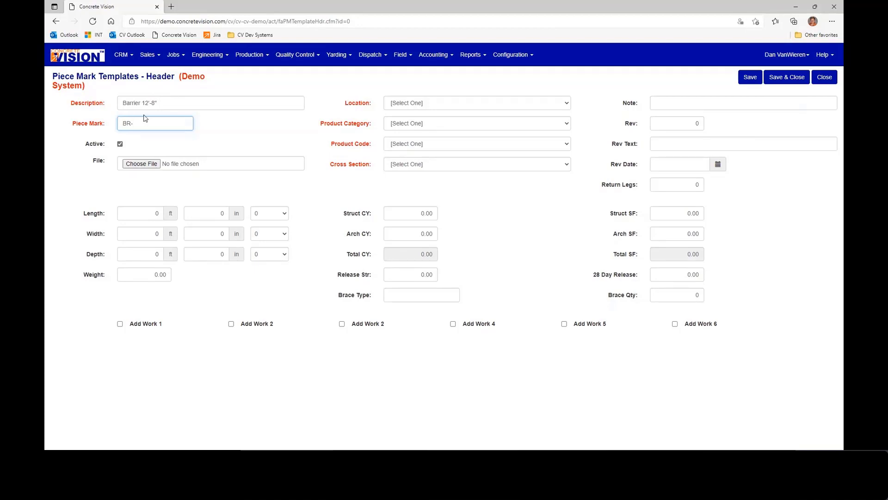
text(1208)
- Set the template's location to CV Grand Haven, product category and product code to Barrier, and cross section to BAR - Barrier
click(419, 102)
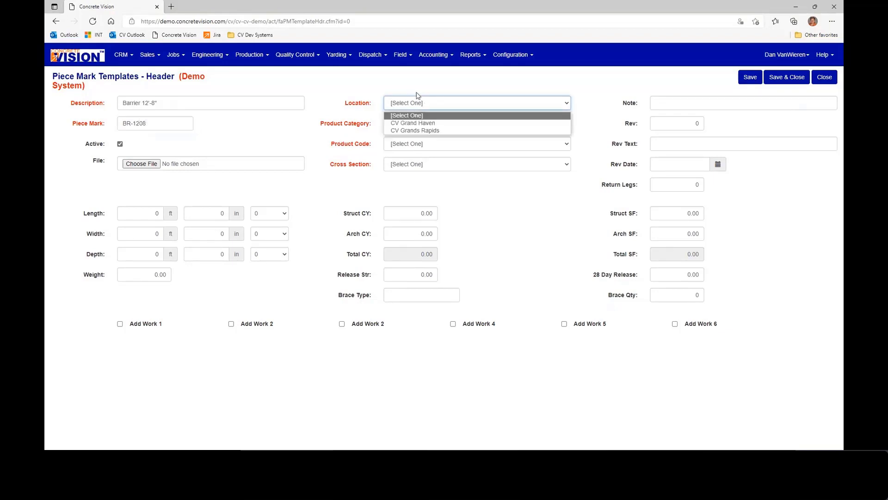
click(416, 122)
click(430, 124)
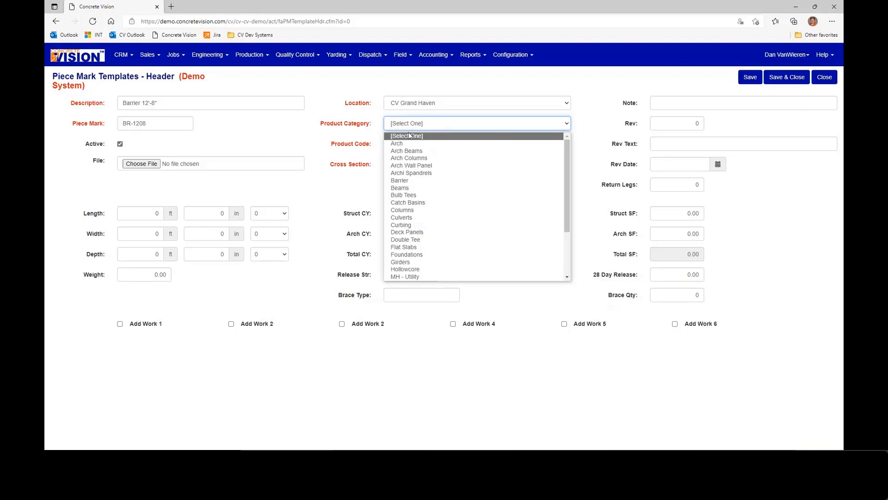
click(405, 180)
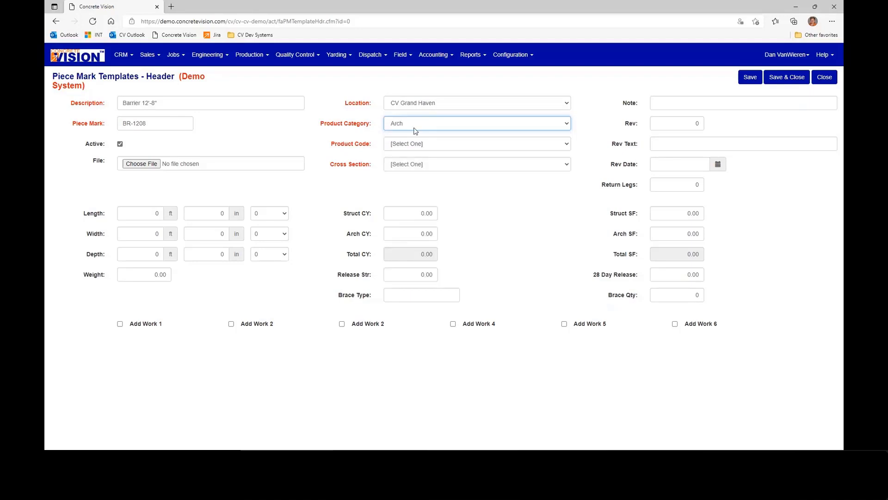
click(415, 126)
click(416, 141)
click(416, 144)
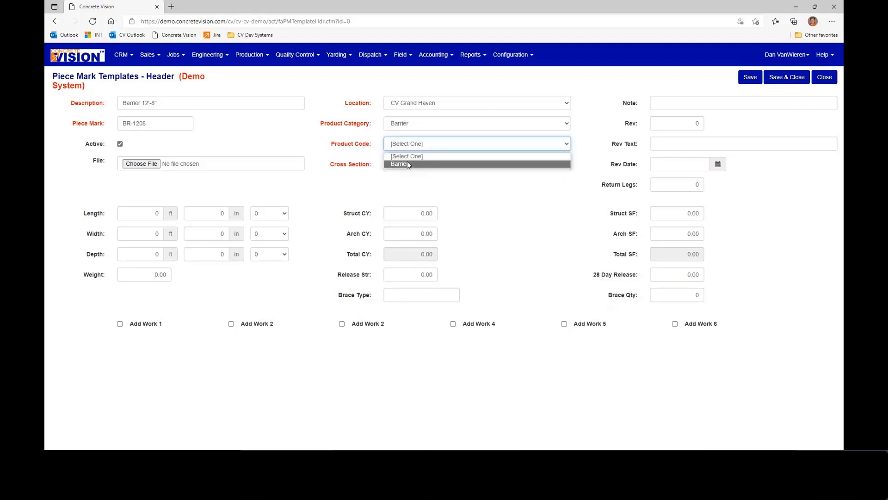
click(407, 162)
click(407, 165)
click(415, 181)
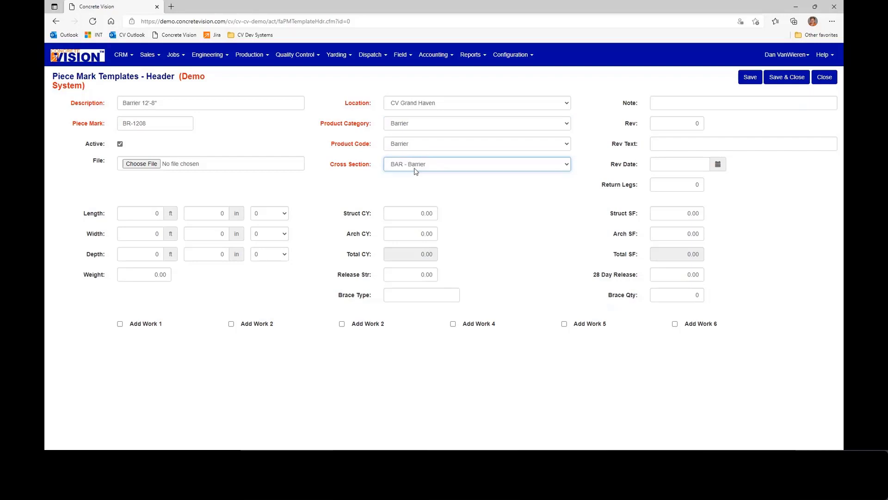
- Set the barrier's length to 12 ft 8 in
key(Tab)
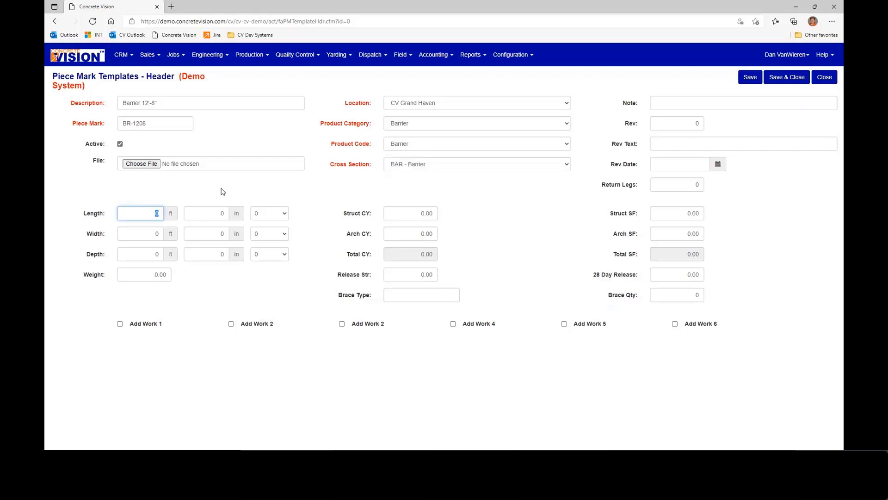
text(12)
key(Tab)
text(8)
- Set the barrier's width to 1 ft 10 1/2 in, consulting the BA-1205.pdf drawing in Adobe Acrobat Reader
key(Tab)
text(1)
key(Tab)
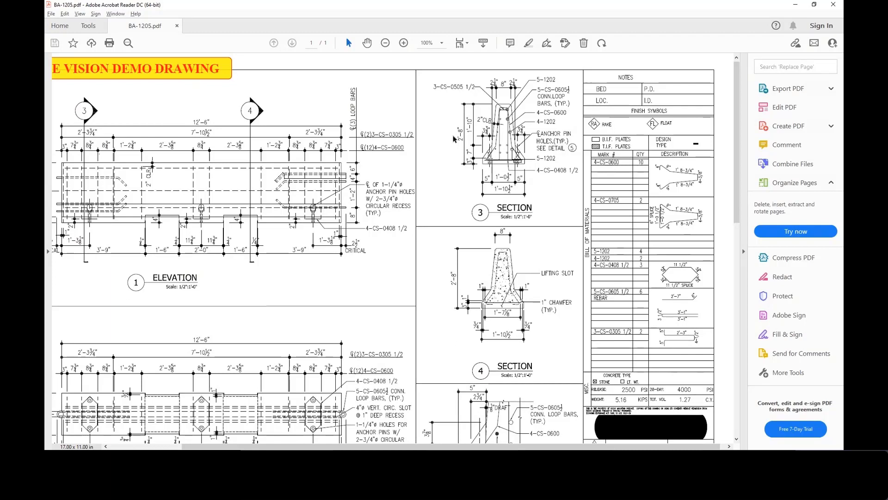
key(alt+Tab)
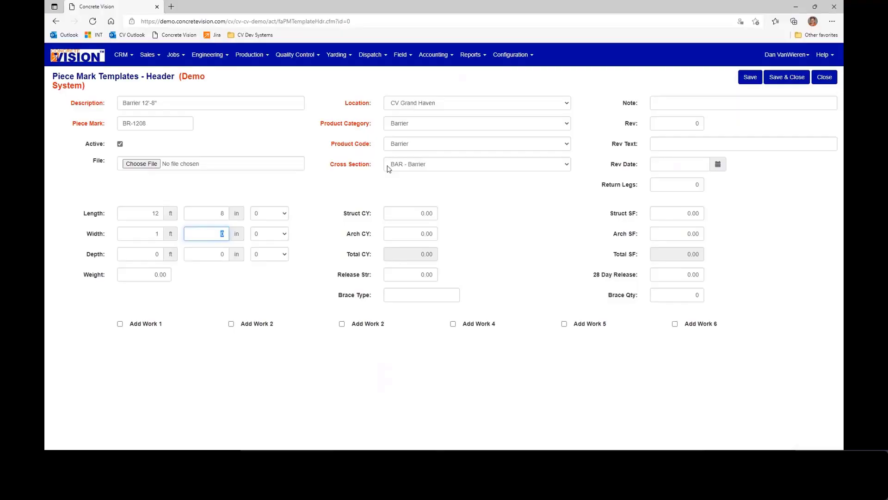
text(10)
key(Tab)
click(268, 235)
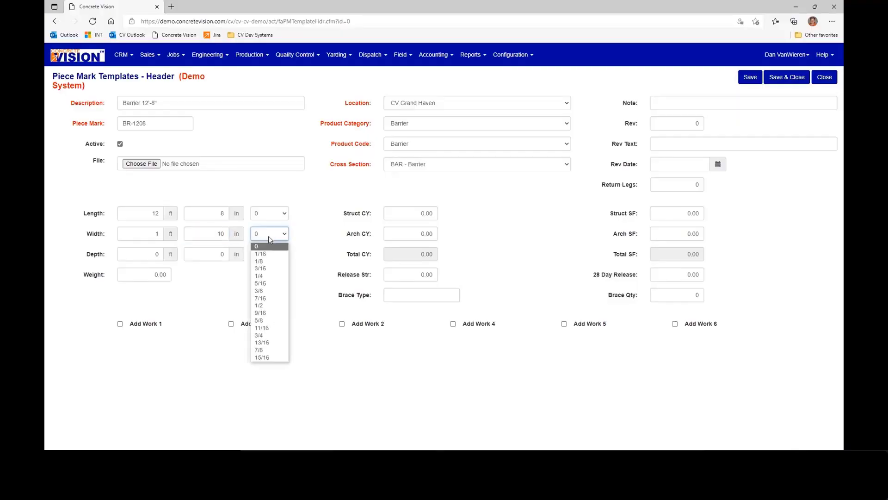
click(266, 305)
- Set the barrier's depth to 2 ft 8 in
key(Tab)
text(2)
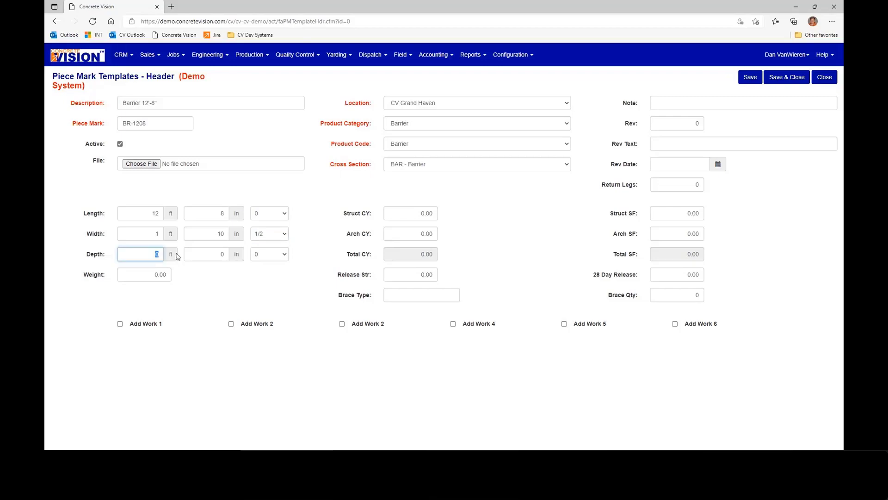
key(Tab)
text(8)
key(Tab)
key(Tab)
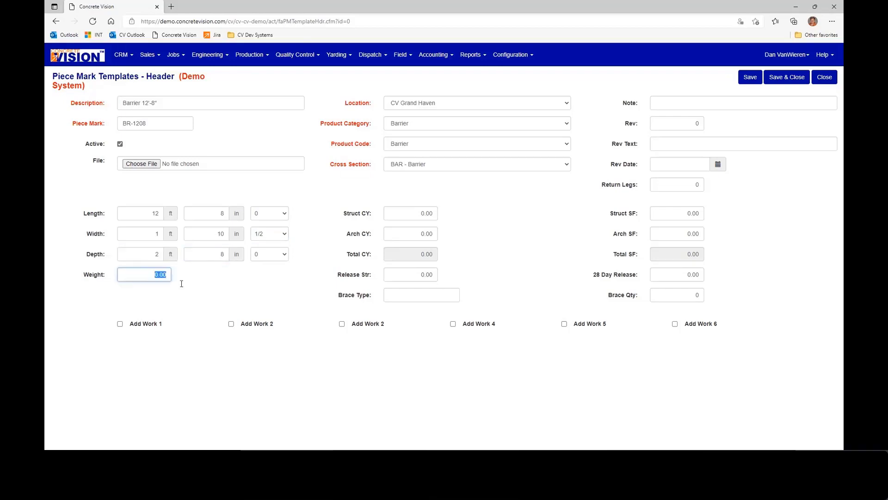
- Look up the weight in the BA-1205.pdf drawing and set the barrier's weight to 5160
key(alt+Tab)
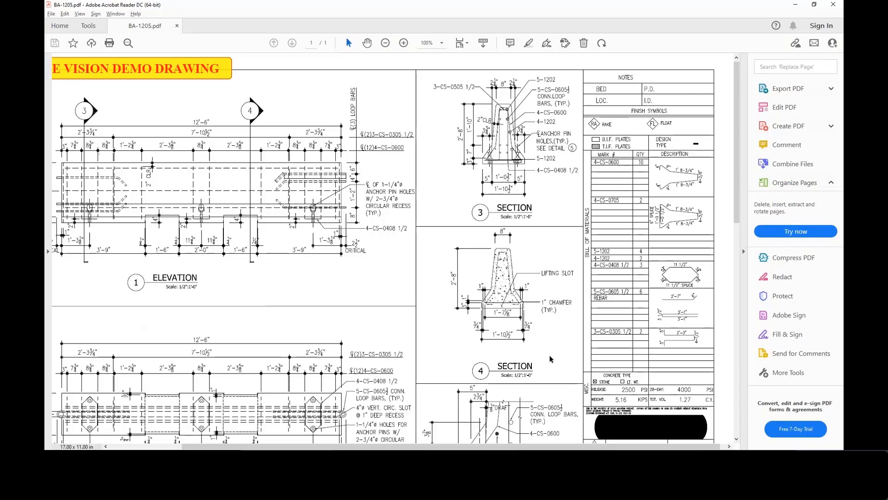
key(alt+Tab)
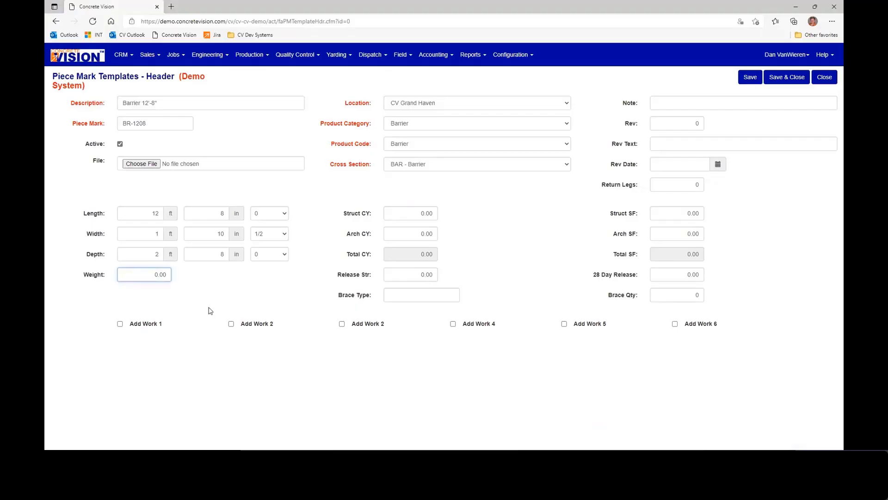
text(5160)
key(Tab)
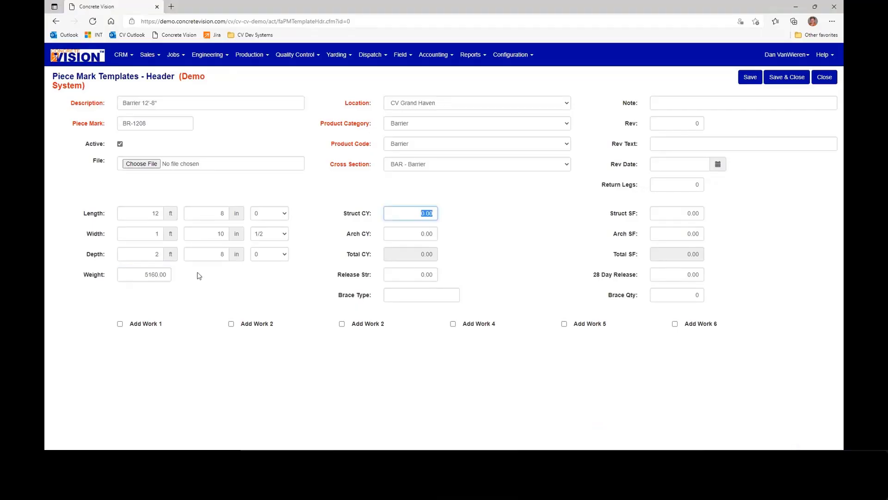
- Check the concrete volume in the BA-1205.pdf drawing and set the barrier's Struct CY to 1.27
key(alt+Tab)
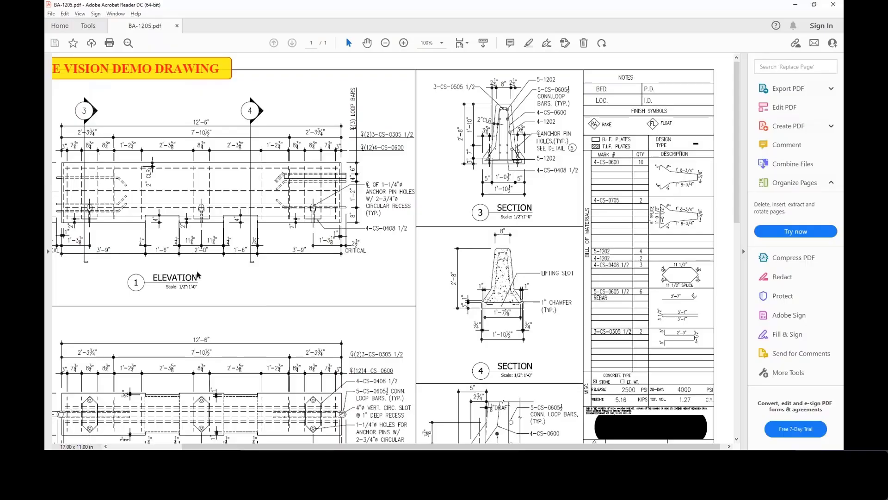
key(alt+Tab)
text(1.2)
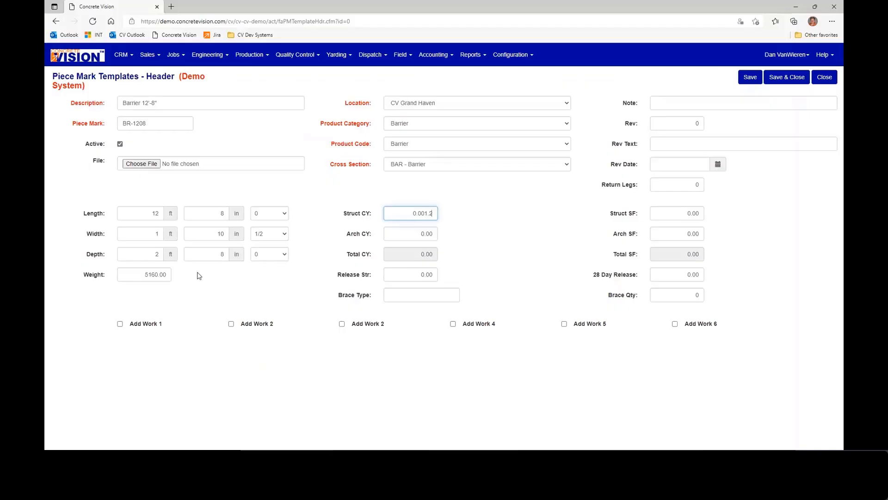
key(Tab)
key(shift+Tab)
text(1.27)
key(Tab)
key(Tab)
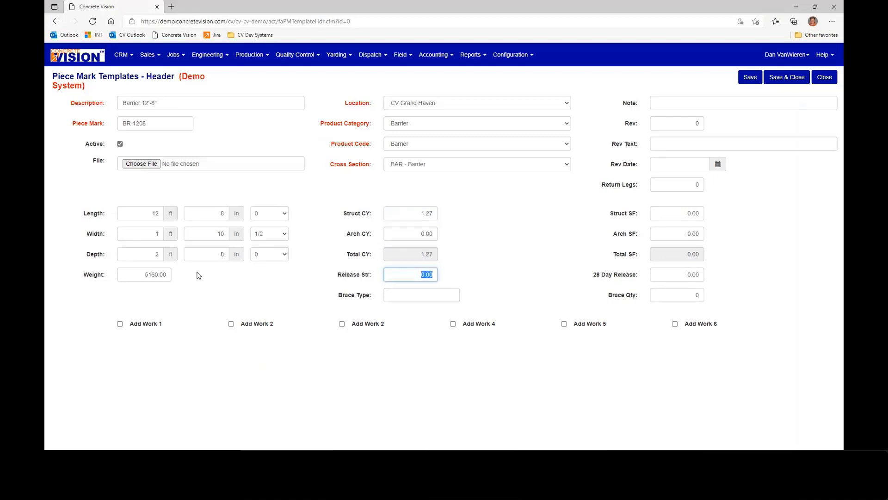
- Set the release strength to 2000 and the 28 day release to 5000, and save the piece mark template
text(2000)
key(Tab)
key(Tab)
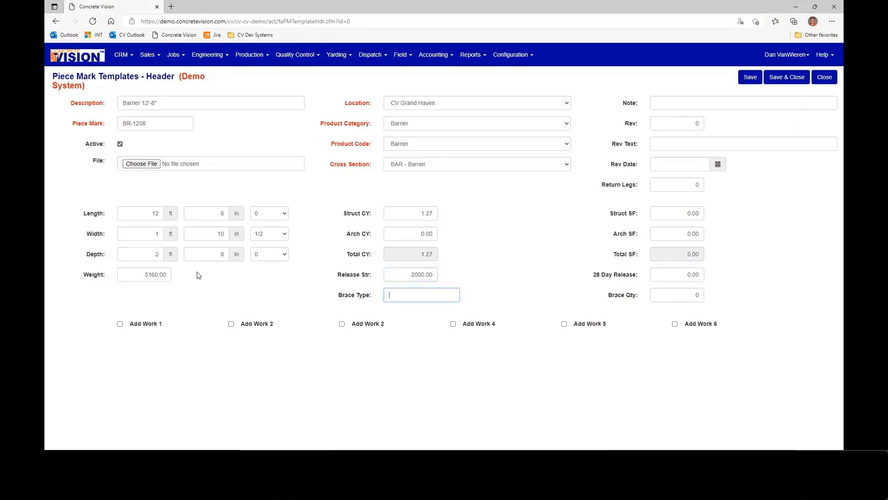
key(Tab)
text(5000)
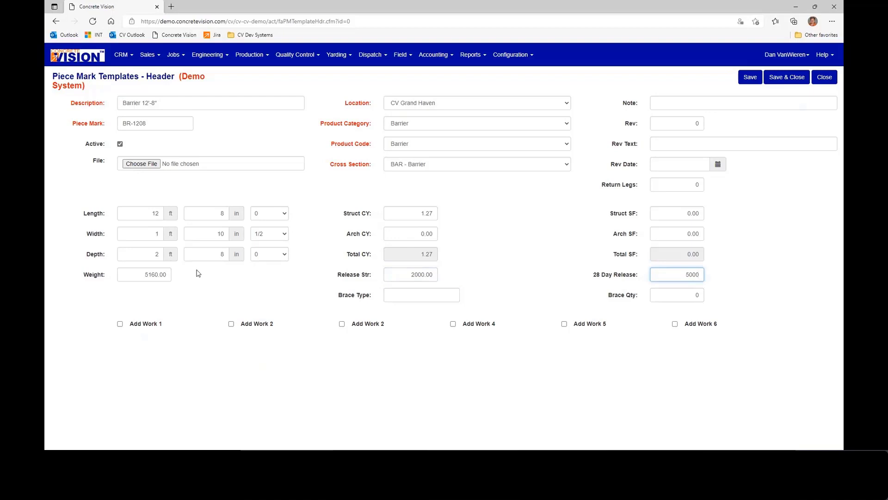
key(Tab)
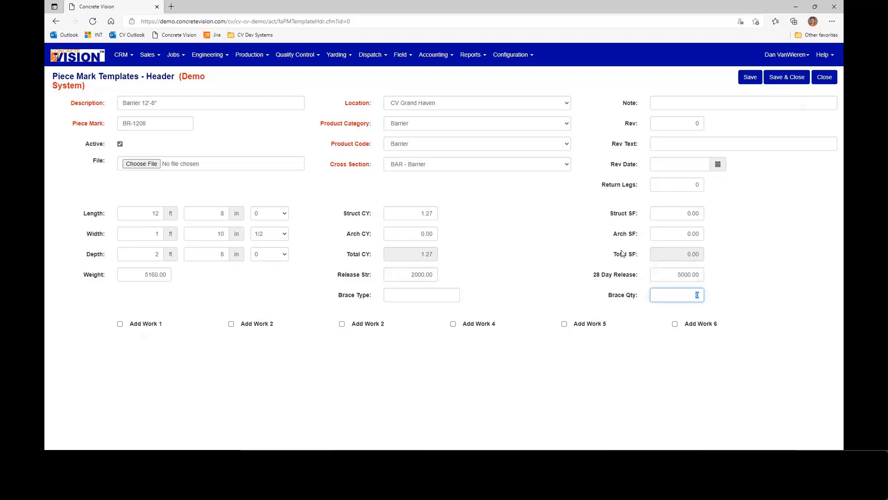
click(750, 77)
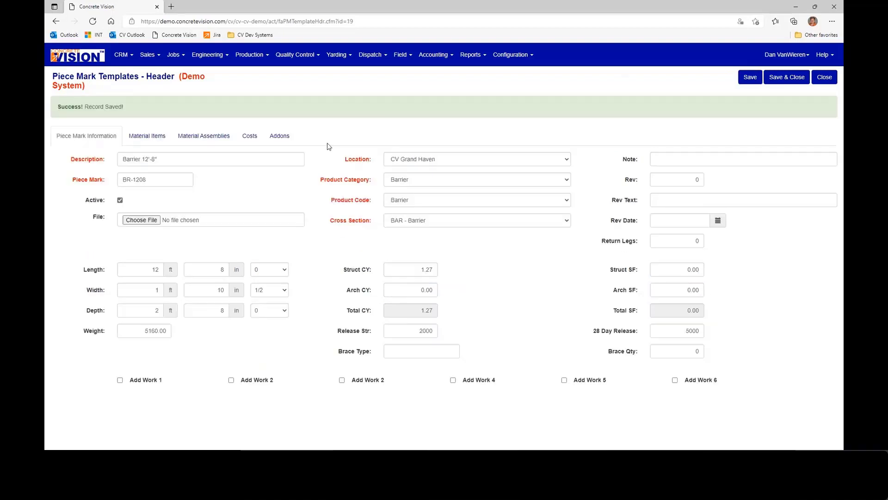
- Add the 4-1108 #4 Straight Bar 11'-8" with quantity 4 to the Barrier 12'-8" template's material assemblies
click(147, 138)
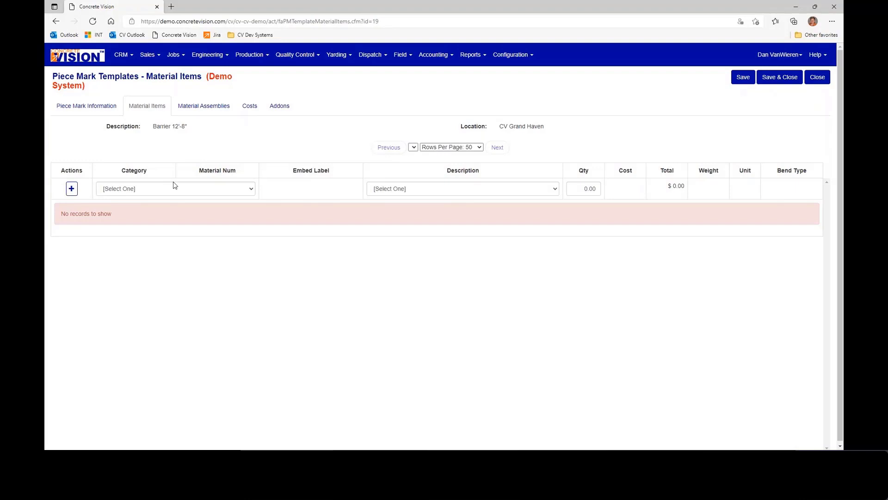
click(211, 106)
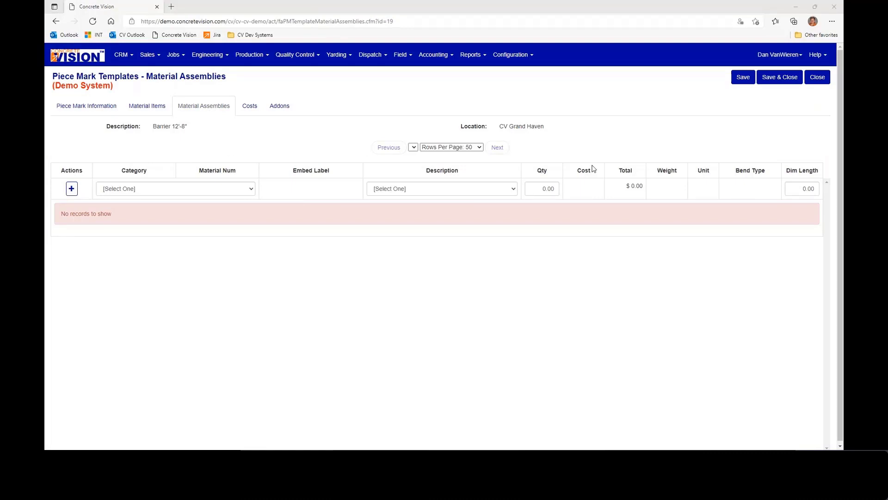
key(alt+Tab)
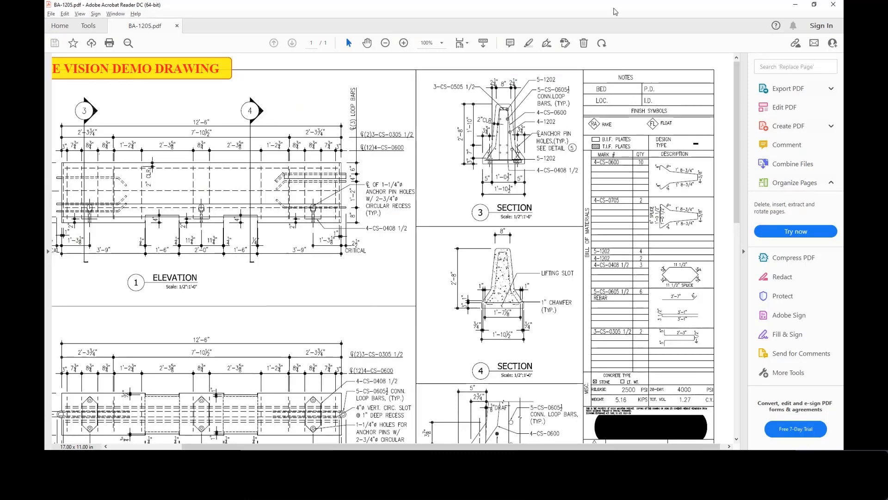
key(alt+Tab)
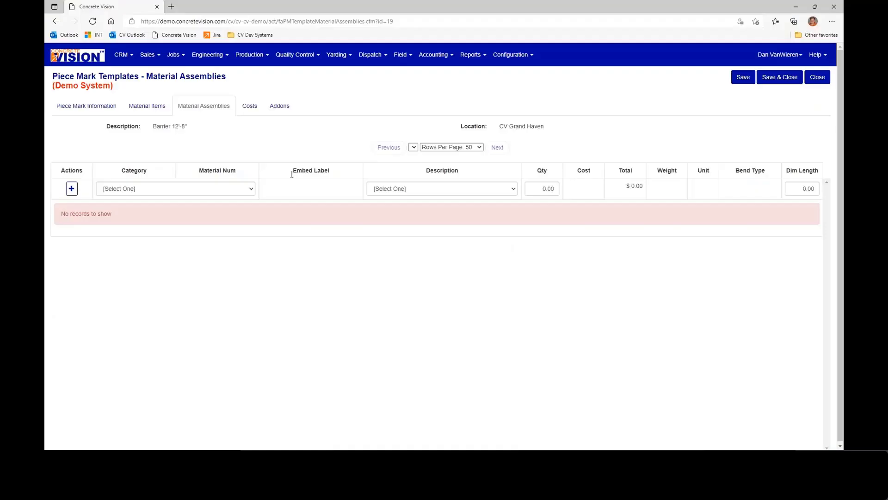
click(188, 188)
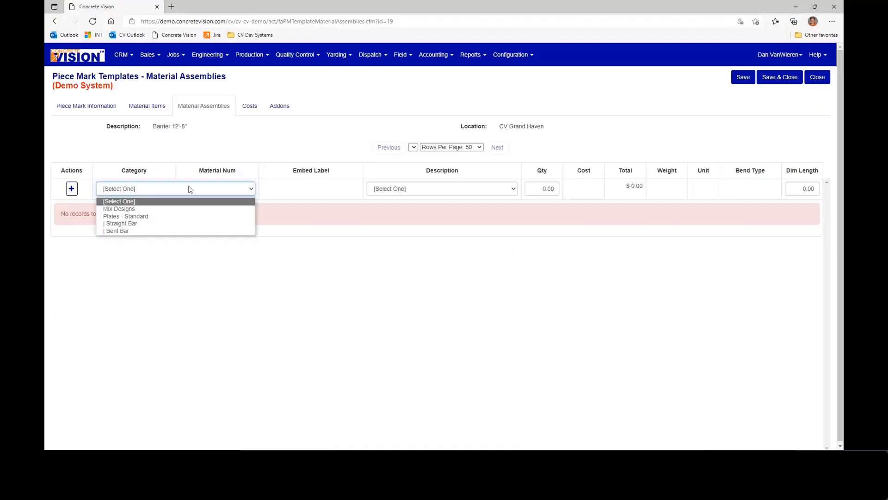
click(148, 224)
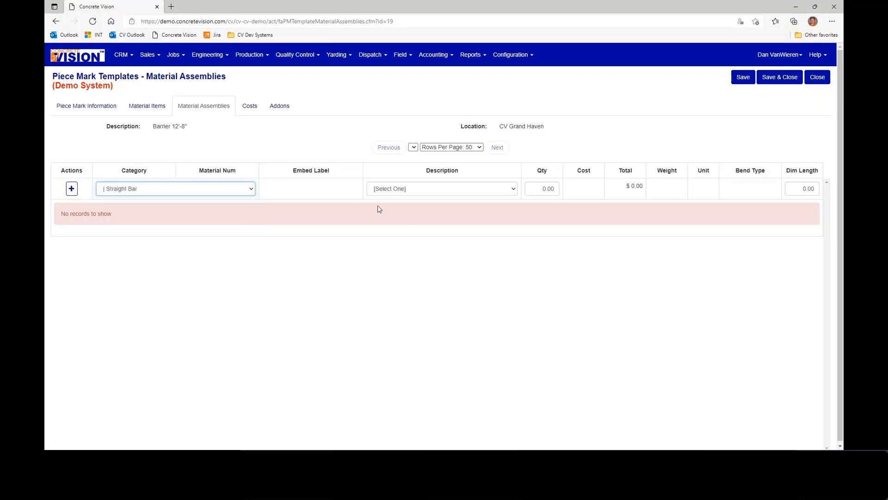
click(424, 189)
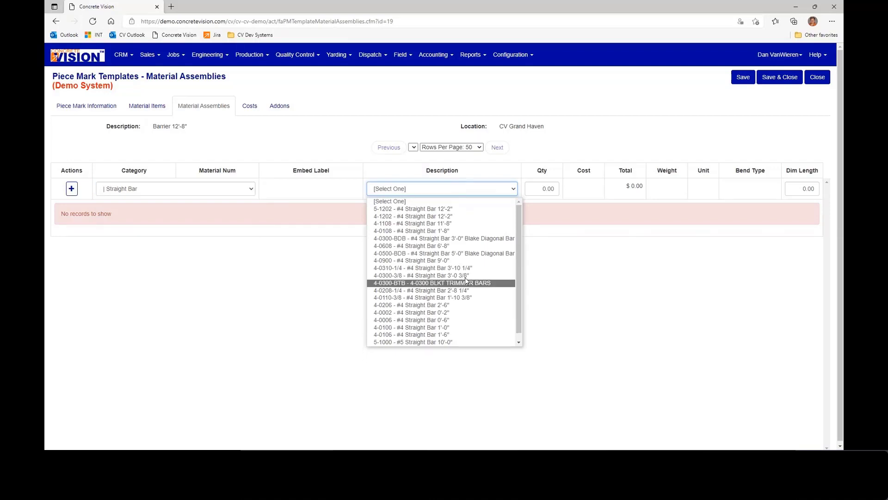
click(458, 224)
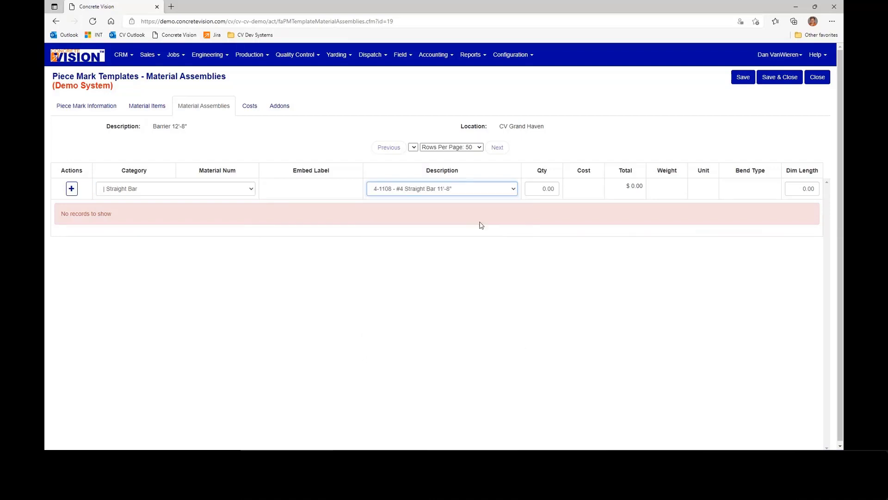
click(531, 193)
text(4)
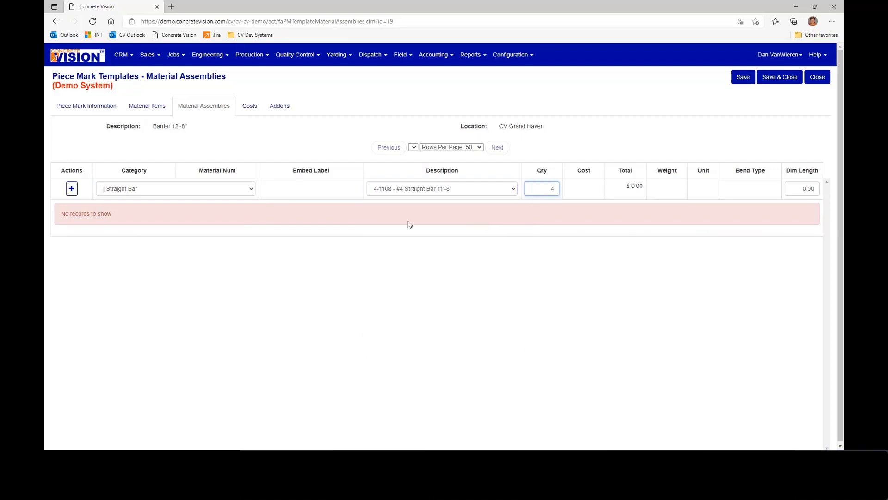
click(74, 192)
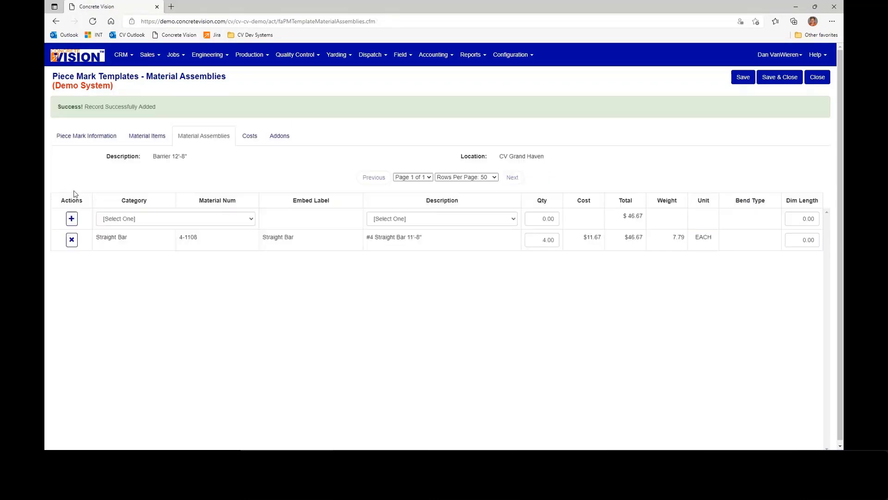
- Add the 5-U-1505 #5 Bent Bar (U) 15'-5" with quantity 4 to the material assemblies, and save and close the template
click(170, 222)
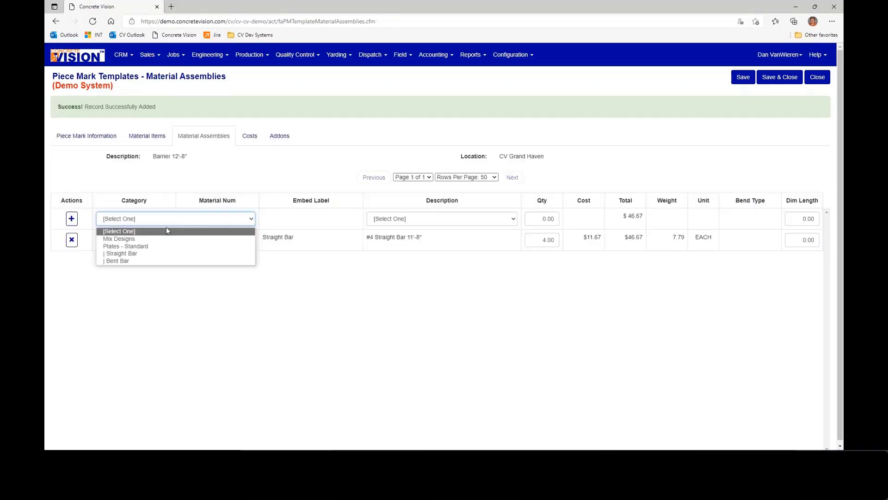
click(164, 261)
click(408, 218)
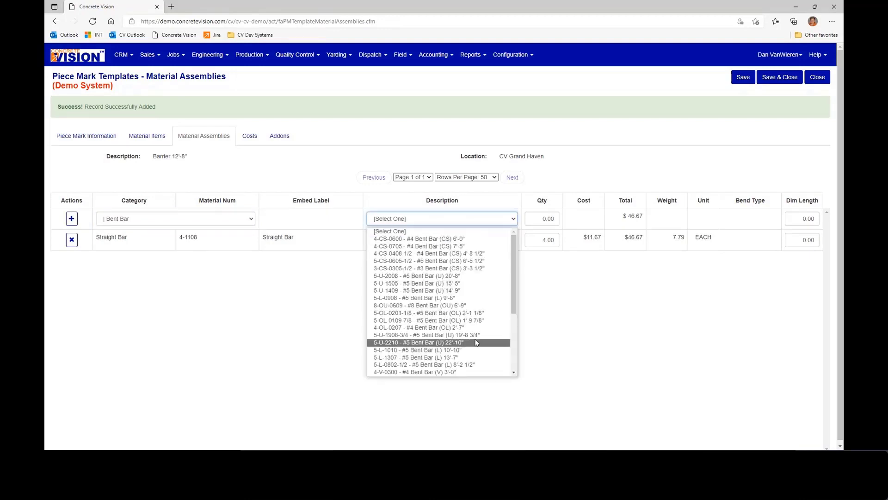
click(456, 284)
text(4)
key(Tab)
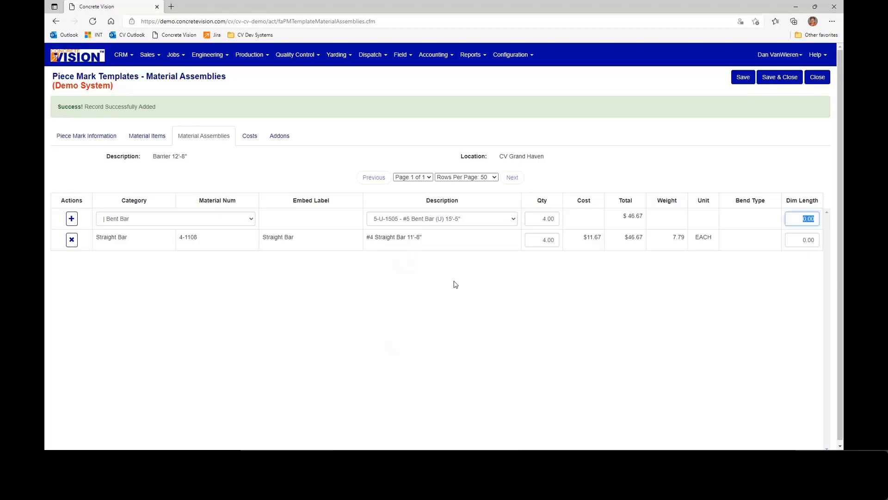
click(73, 218)
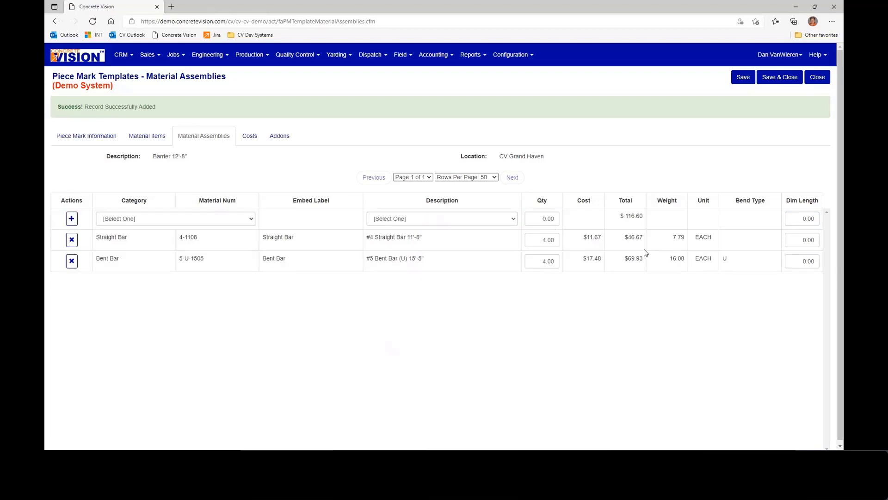
click(778, 78)
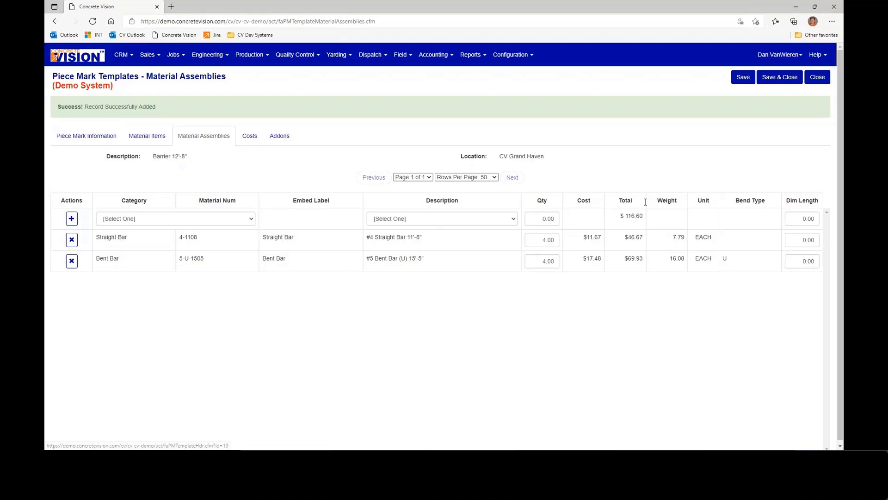
- Check the header and material items of the BAR-1206 barrier template and close it
click(66, 184)
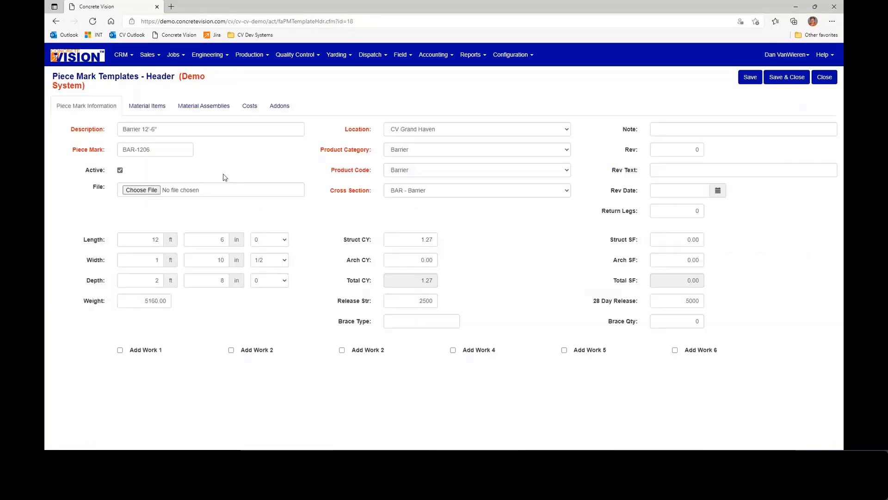
click(153, 109)
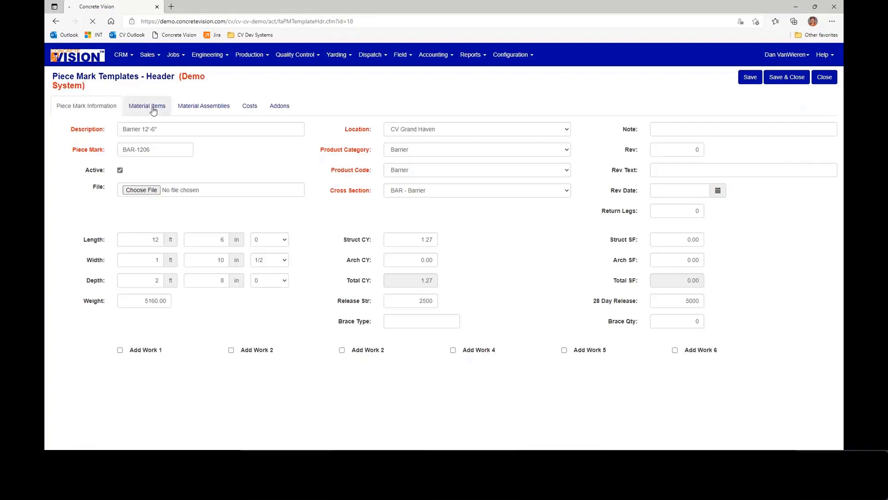
click(817, 77)
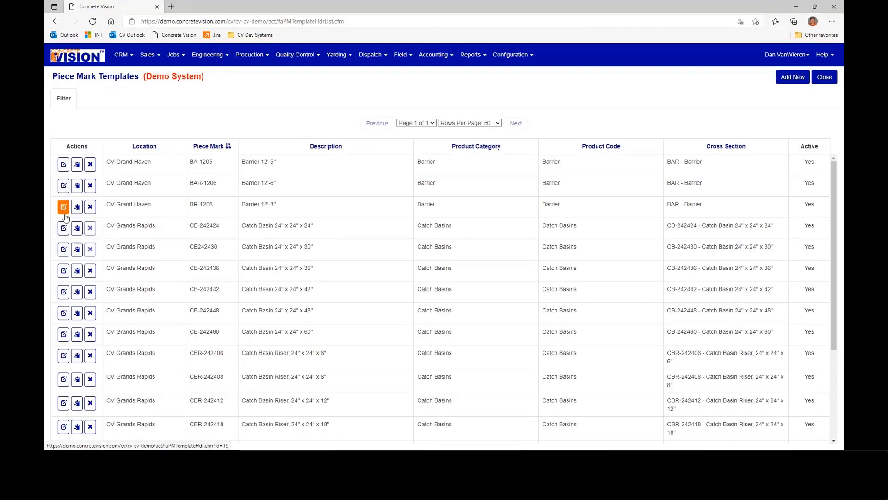
- Review the material items and material assemblies of the Manhole 6' x 6' x 7' - Base piece mark template
click(64, 213)
click(147, 106)
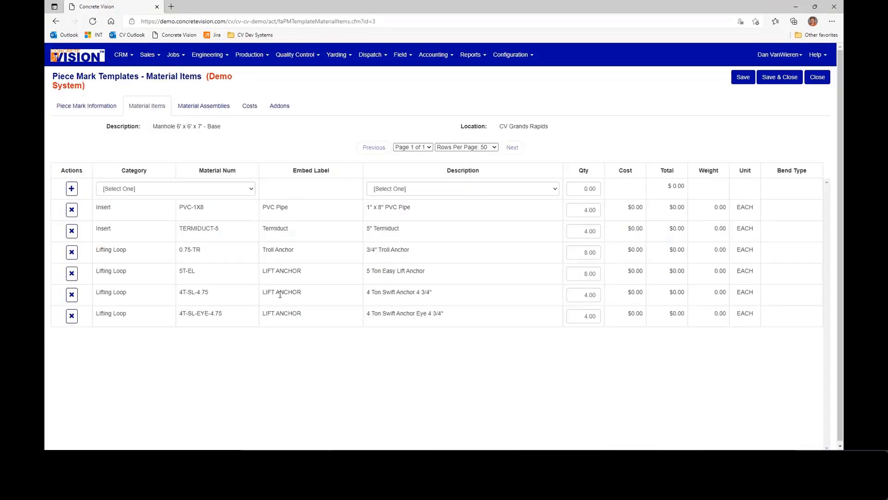
click(209, 108)
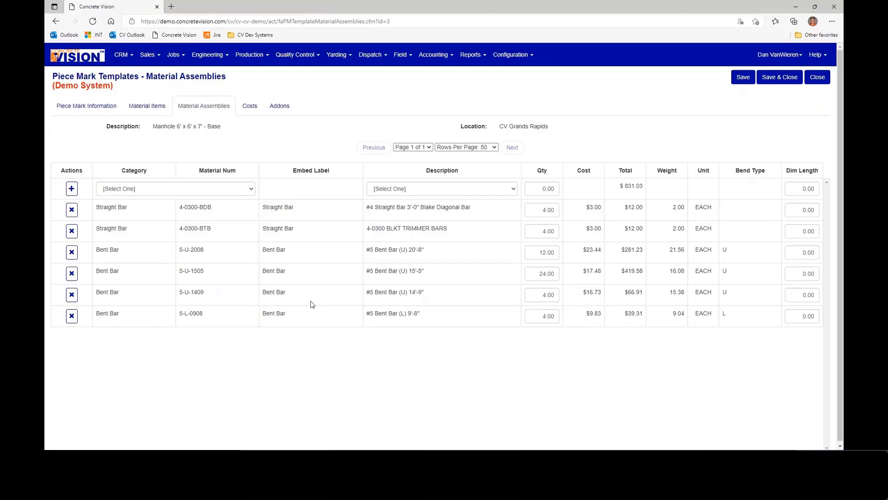
- In the manhole base template's costs, set the Labor quantity to 2 hours and save the record
click(251, 110)
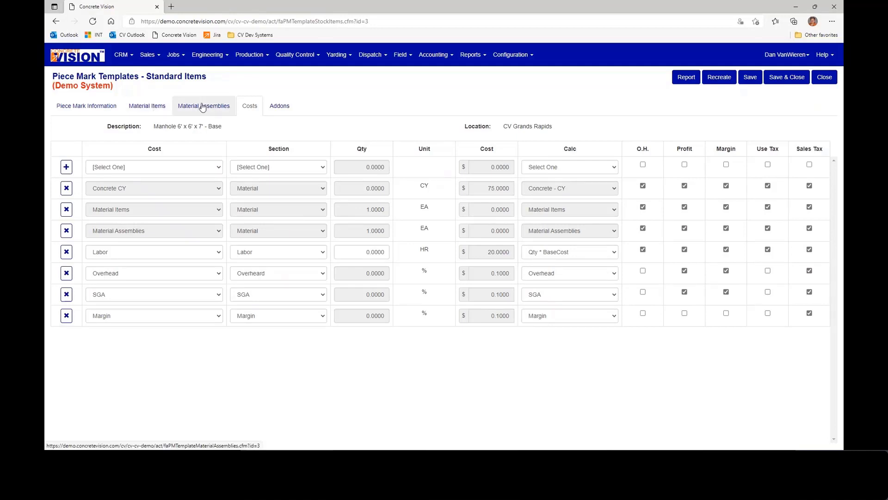
click(361, 252)
text(2)
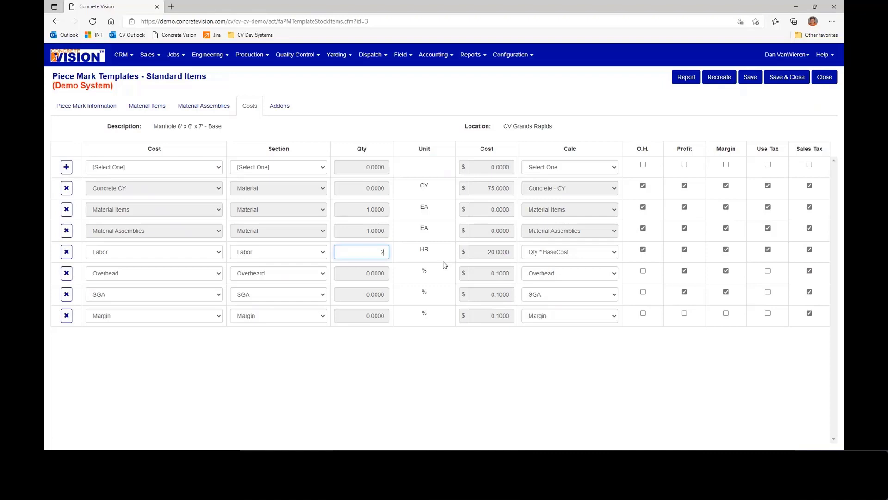
key(Tab)
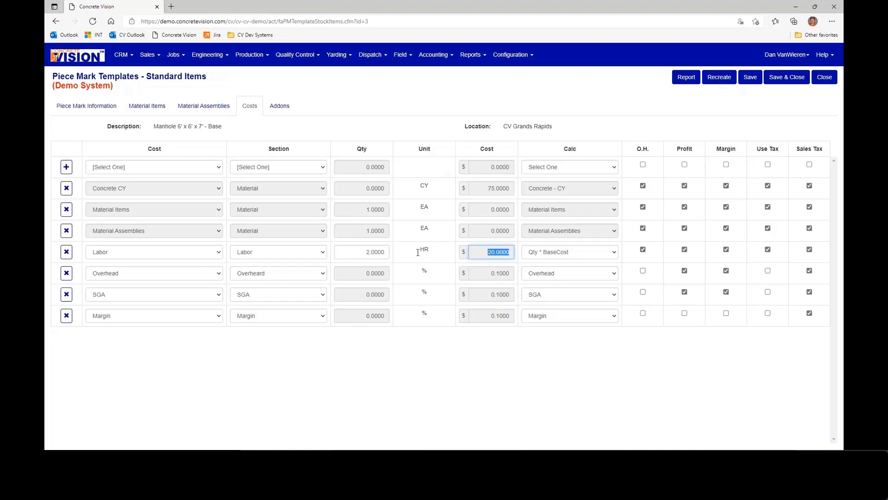
click(749, 78)
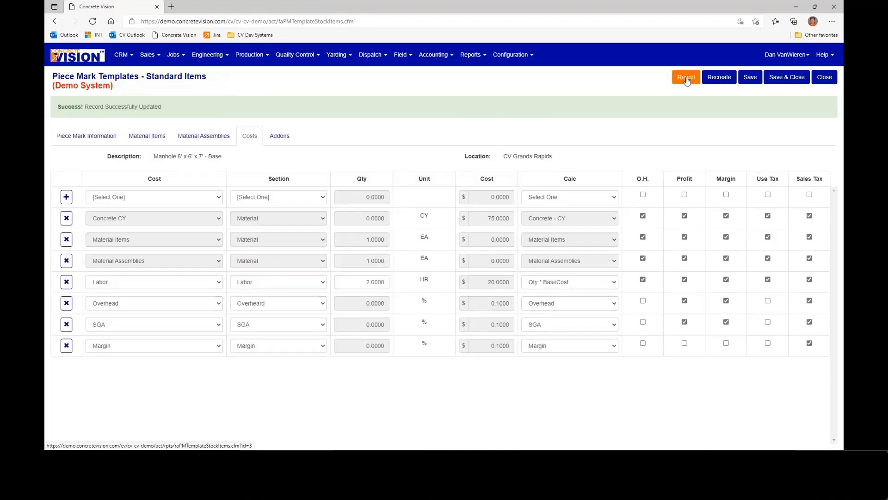
- Try to run the cost report for the manhole base template, and save and close the template
click(687, 78)
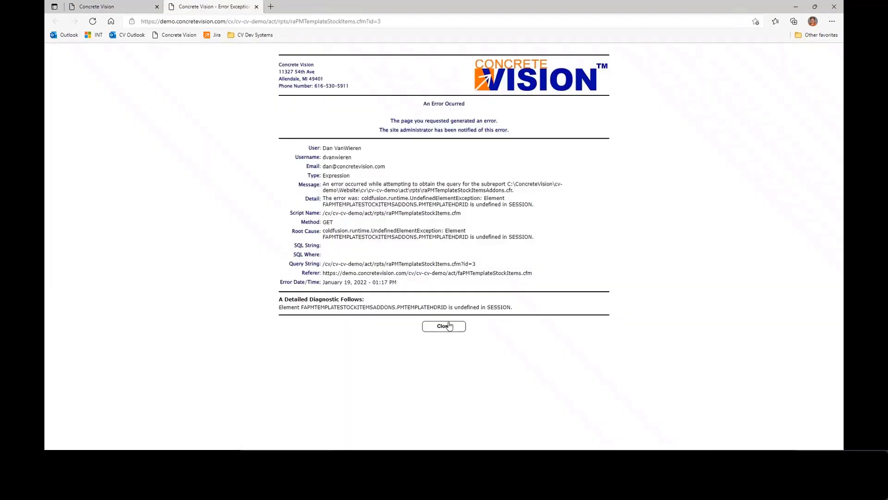
click(449, 326)
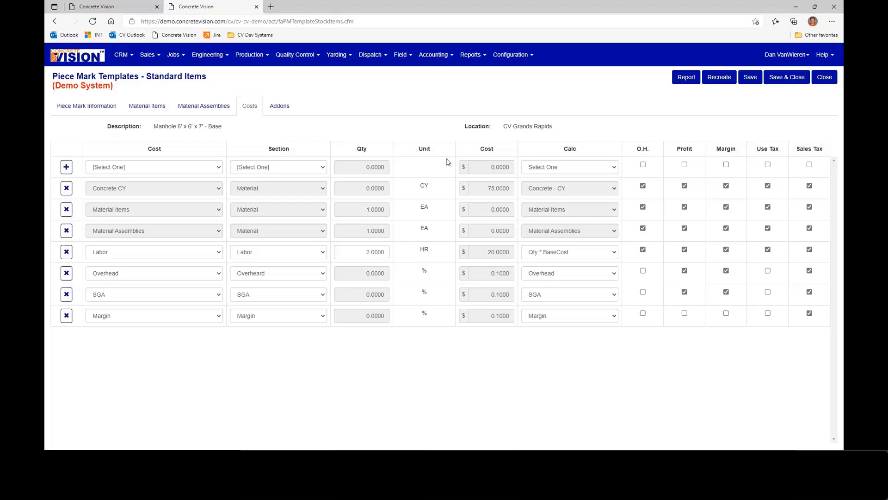
click(785, 79)
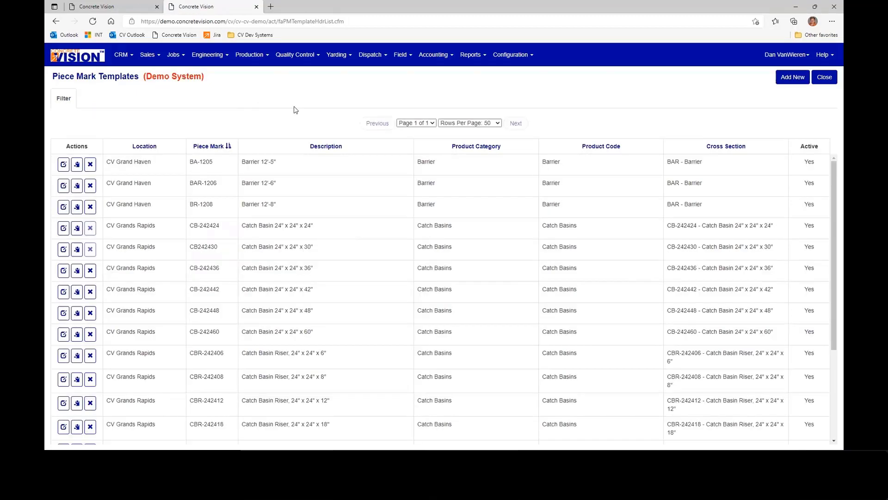
- Look up the MDOT Barriers job 1003 in the job search and open its job information
click(432, 55)
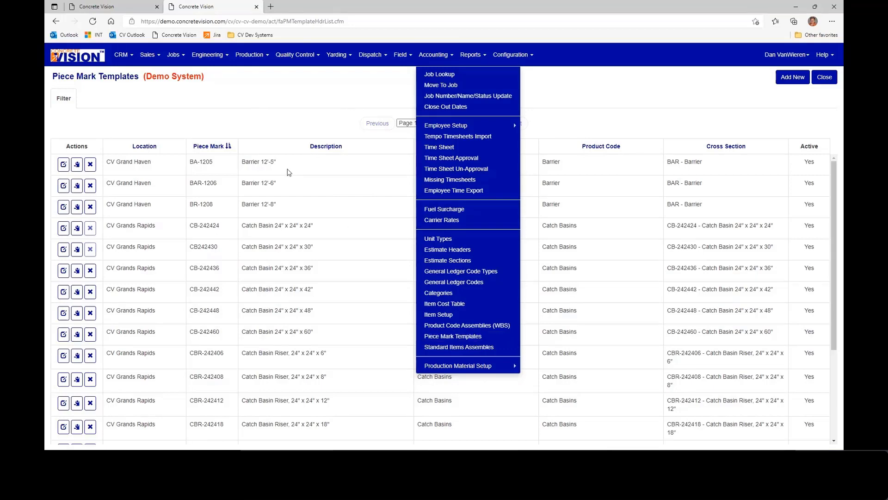
click(178, 84)
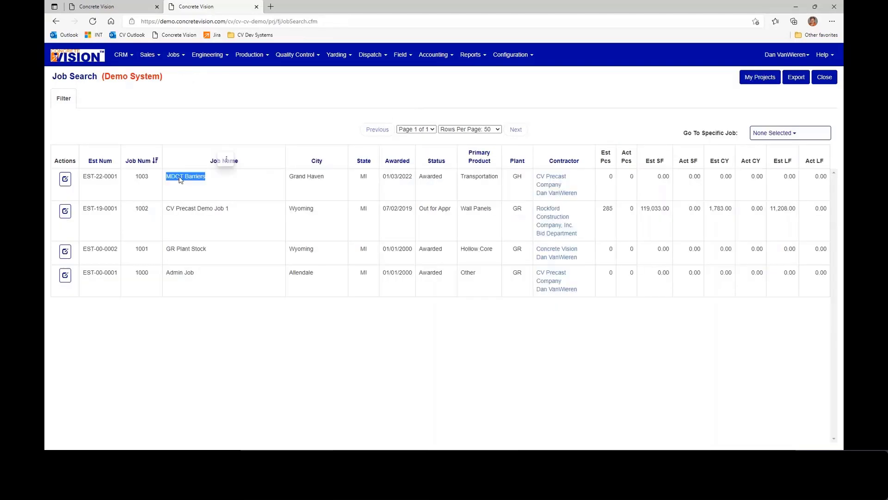
click(65, 180)
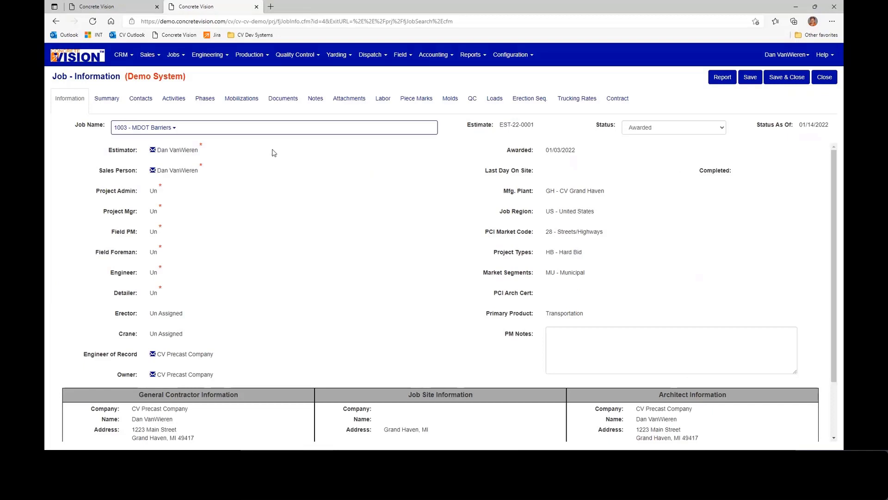
- Open the engineering production piece marks for viewing and editing, and select job 1003 - MDOT Barriers
click(208, 58)
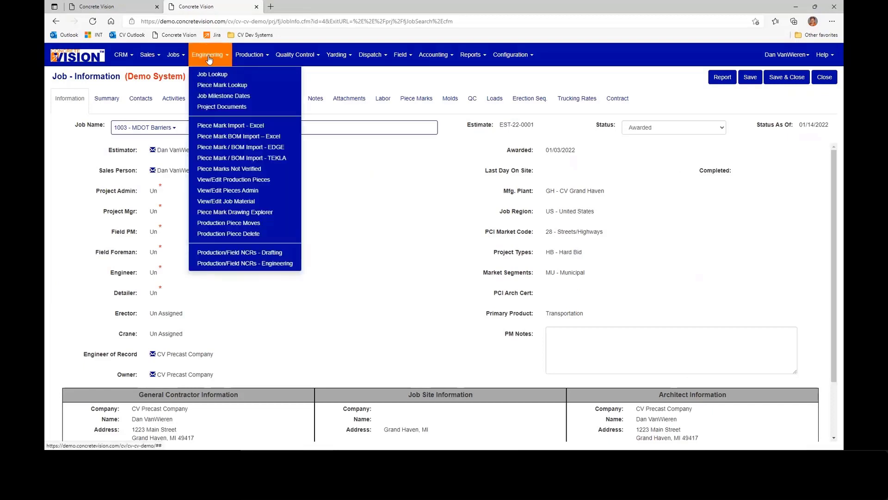
click(227, 180)
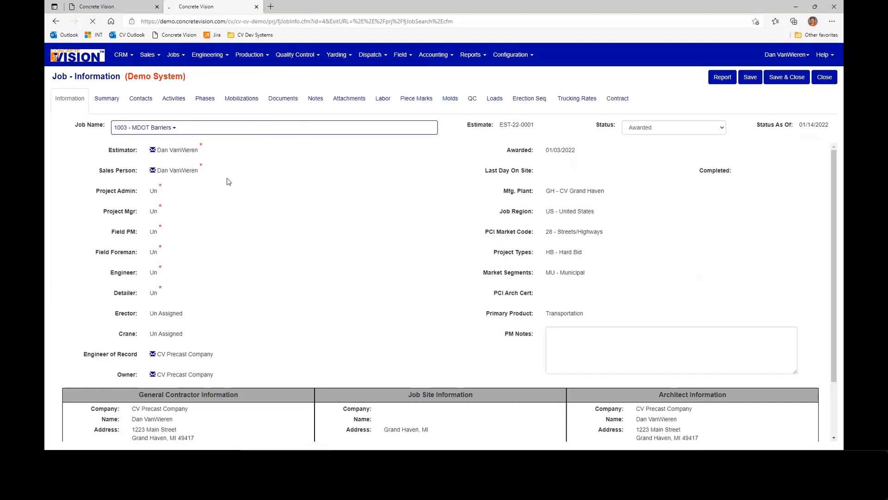
click(206, 107)
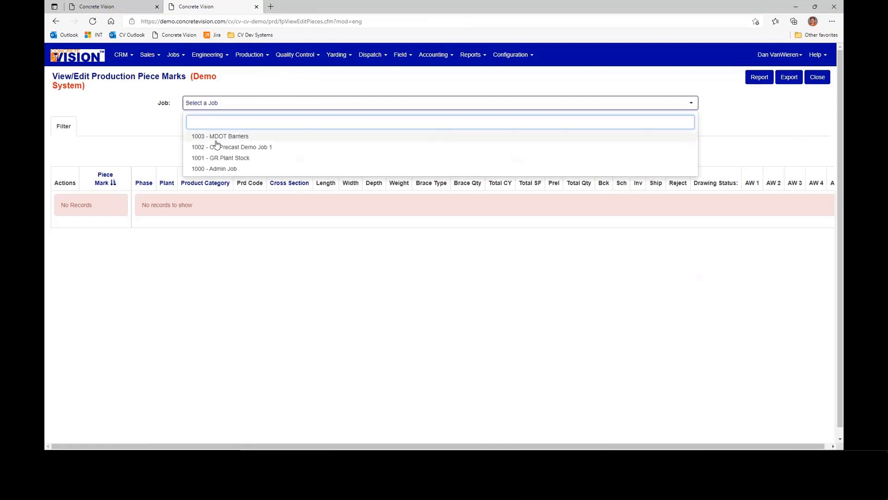
click(217, 137)
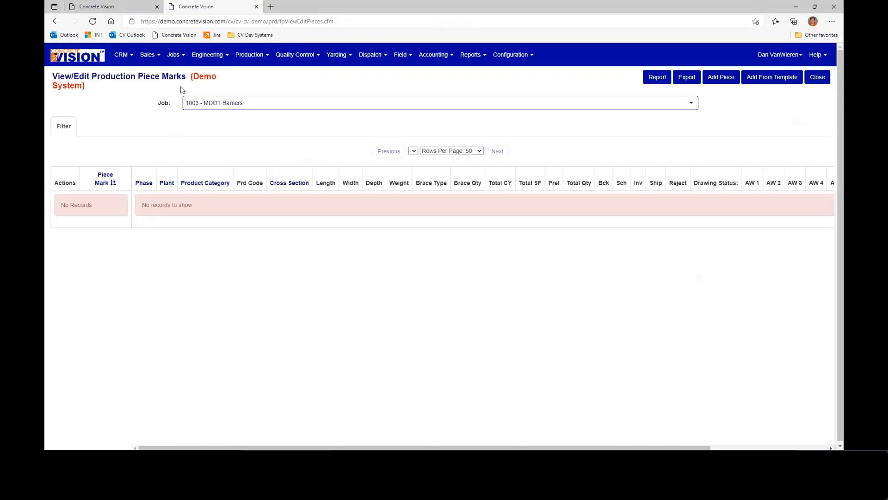
click(208, 55)
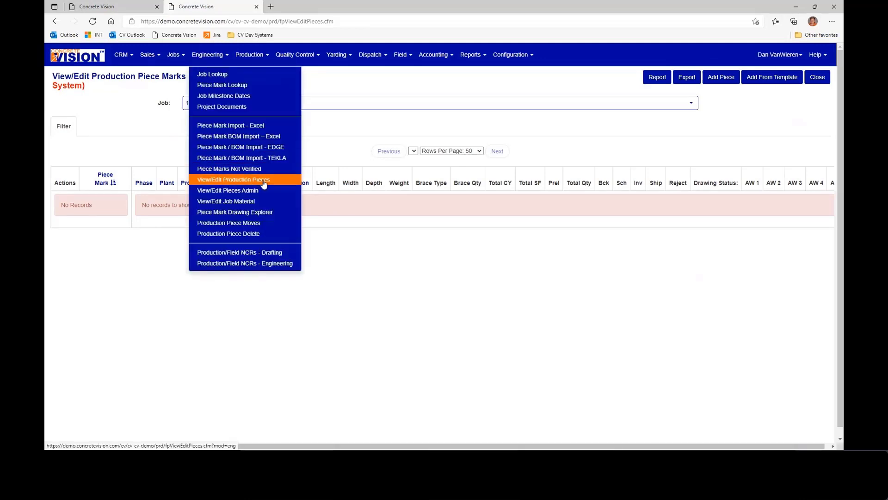
- Start a new piece from template for job 1003 with phase 1, plant CV Grand Haven, product BAR and template Barrier 12'-6"
click(238, 179)
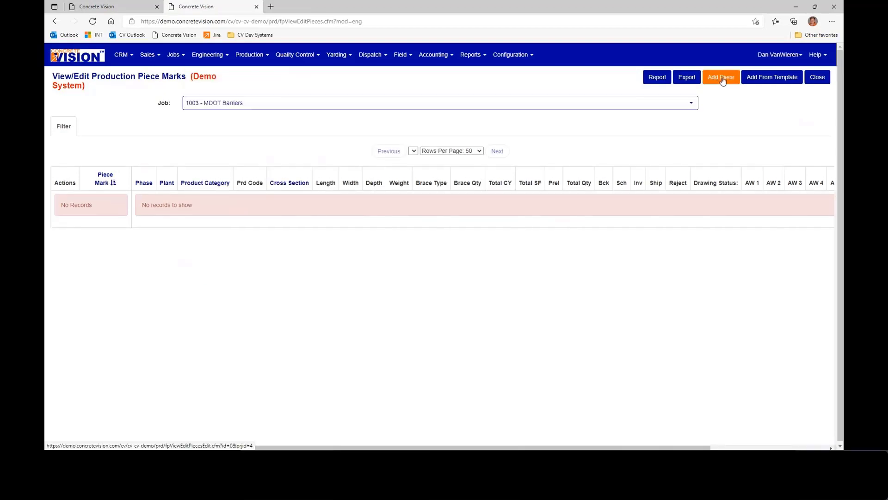
click(769, 81)
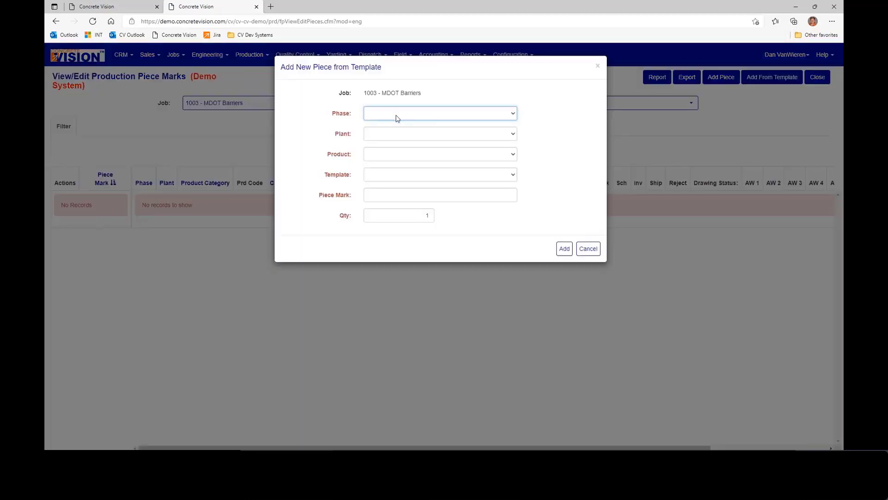
click(397, 119)
click(397, 132)
click(397, 136)
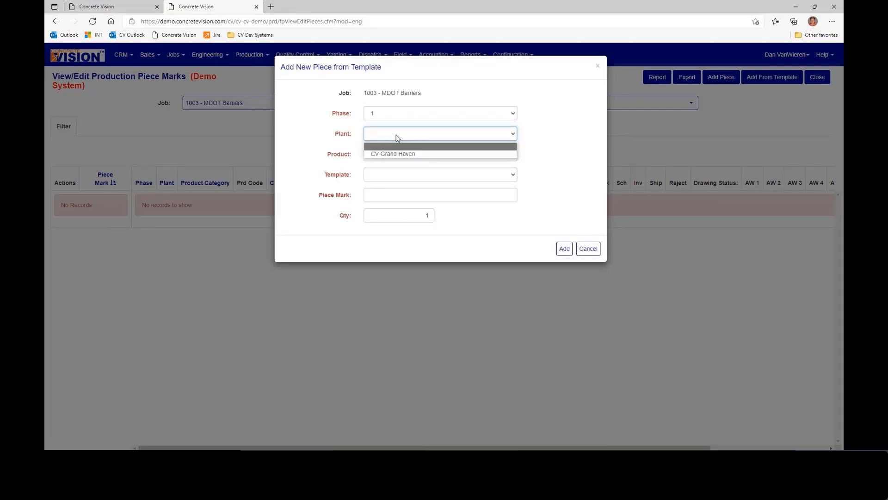
click(395, 153)
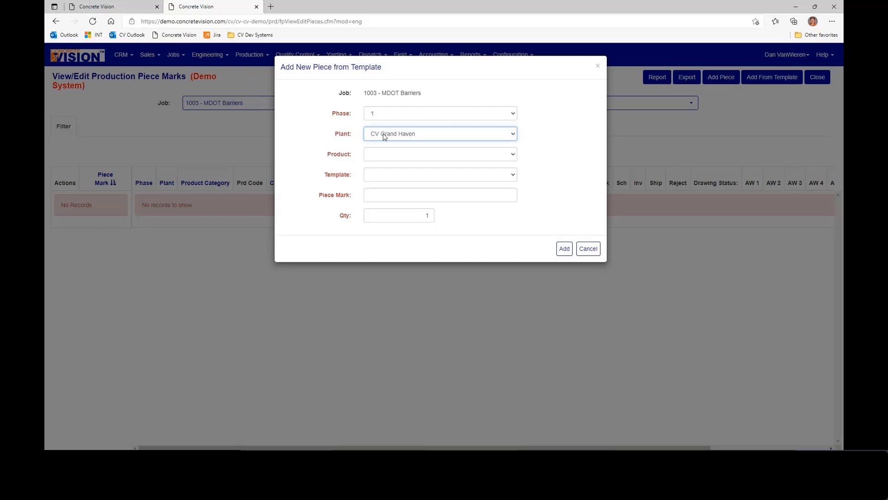
click(391, 154)
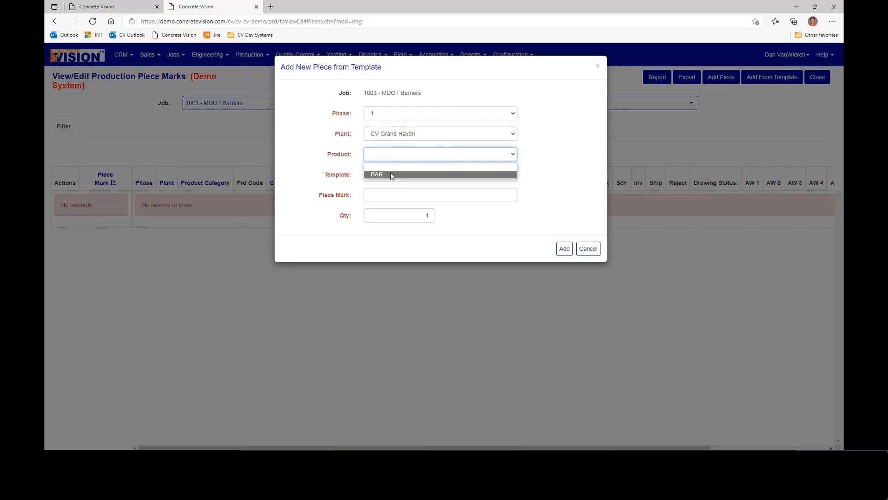
click(391, 172)
click(390, 178)
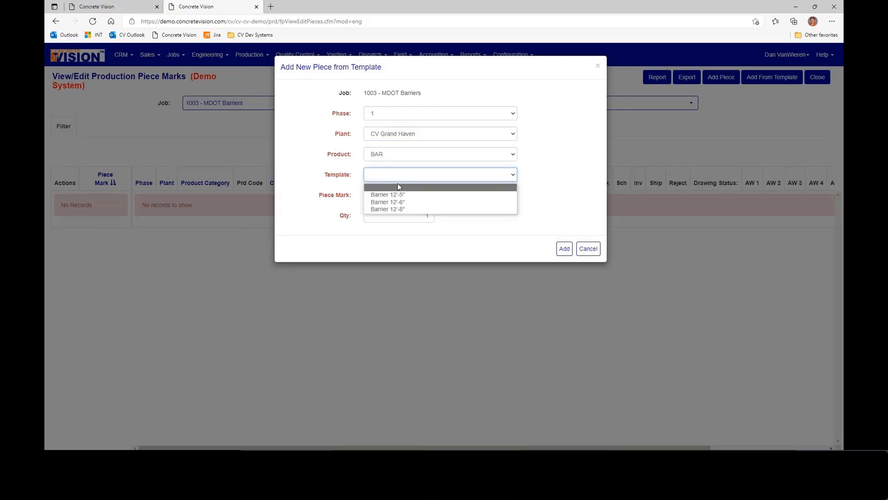
click(424, 204)
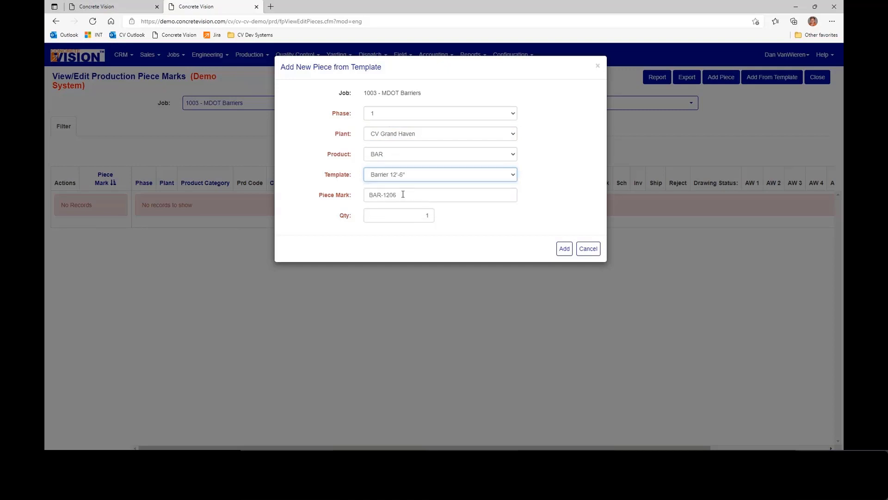
- Set the new piece's mark to BAR-1206-05 and its quantity to 10, and add it to the job
click(403, 194)
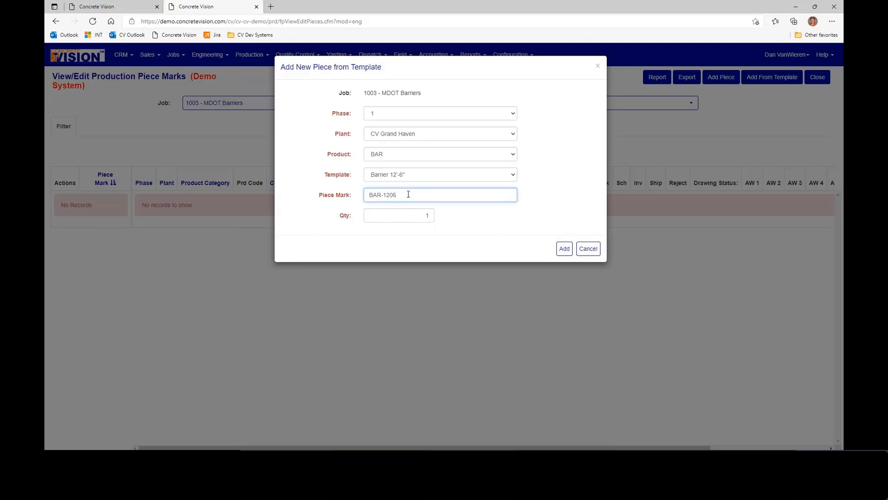
text(-05)
key(Tab)
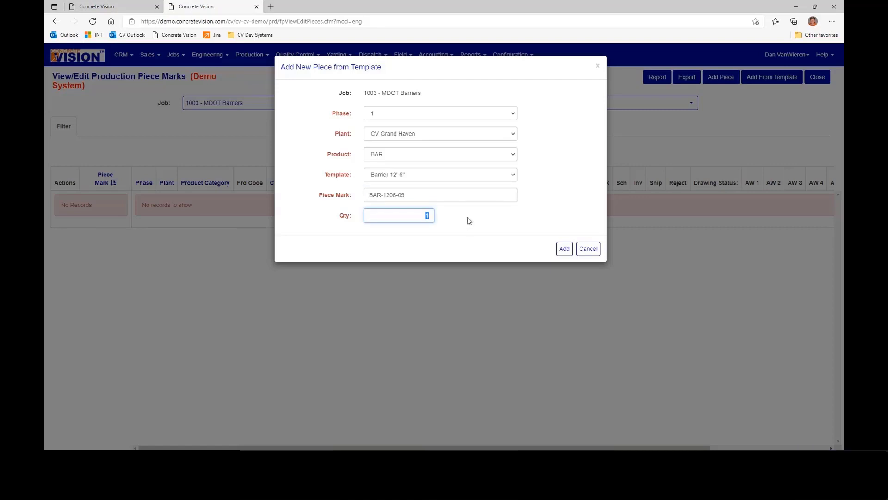
text(10)
click(564, 249)
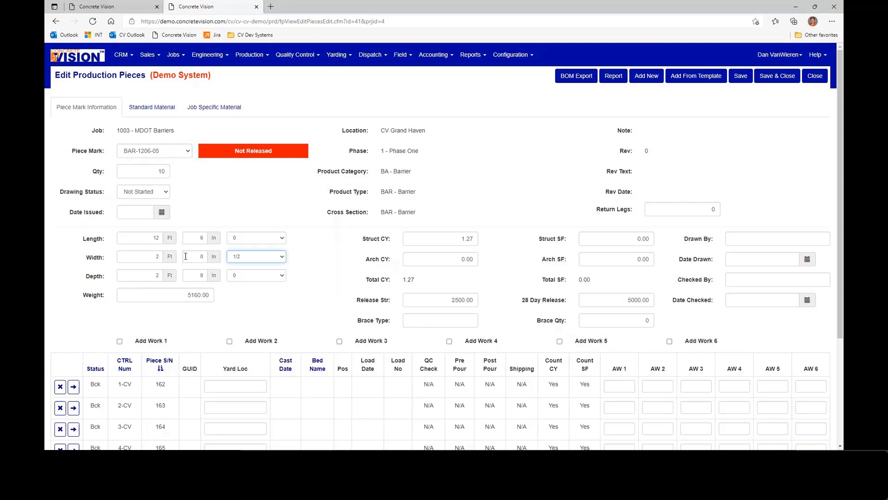
- View the standard material of piece BAR-1206-05, try to save it, and close the piece
key(0)
click(163, 114)
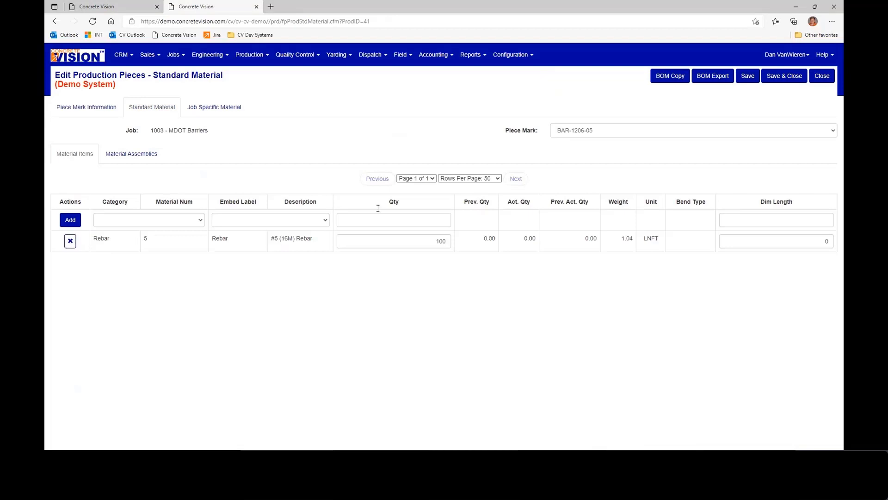
click(785, 79)
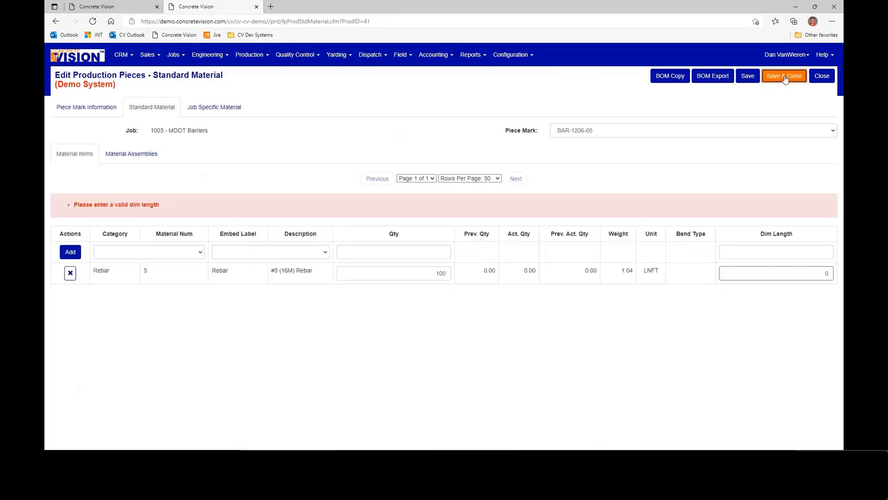
click(823, 77)
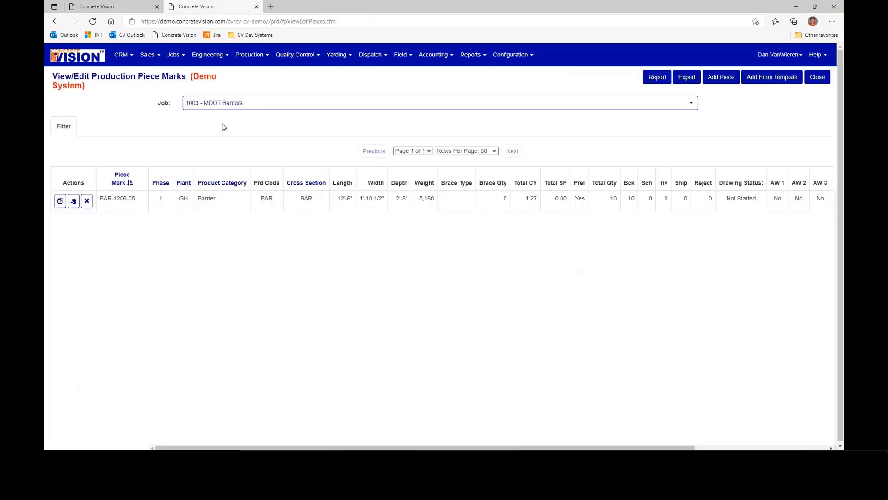
- Add a piece from template Barrier 12'-5" with phase 1, plant CV Grand Haven and product BAR, keeping the default piece mark and quantity
click(776, 78)
click(393, 133)
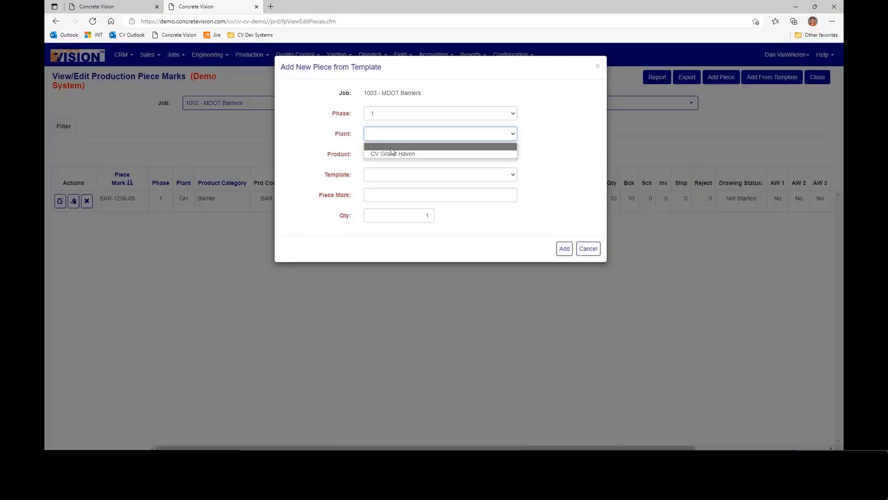
click(393, 145)
click(393, 154)
click(394, 174)
click(393, 176)
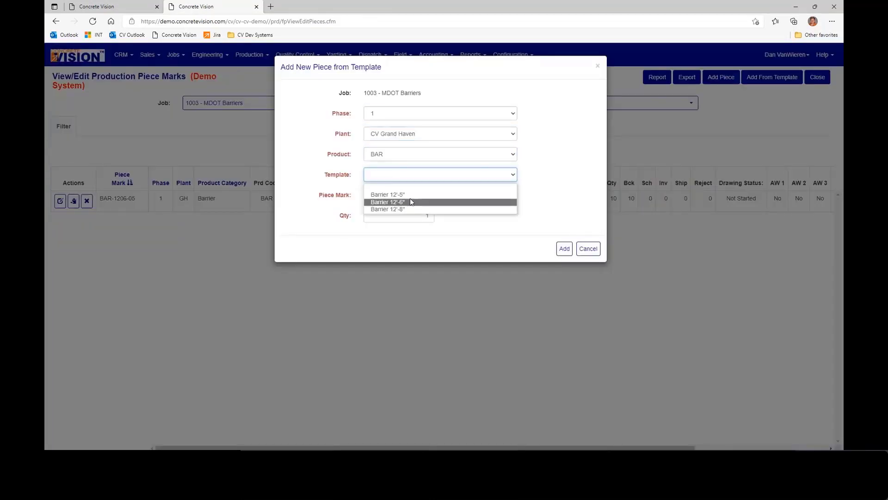
click(406, 193)
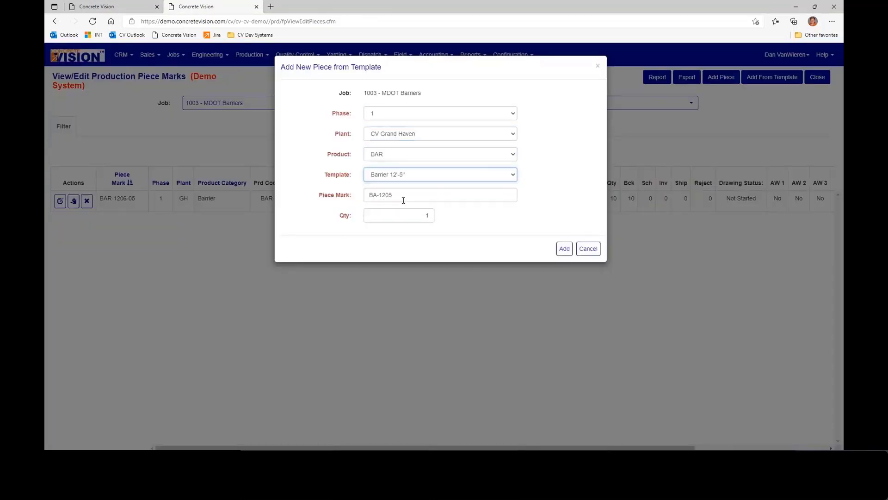
click(564, 250)
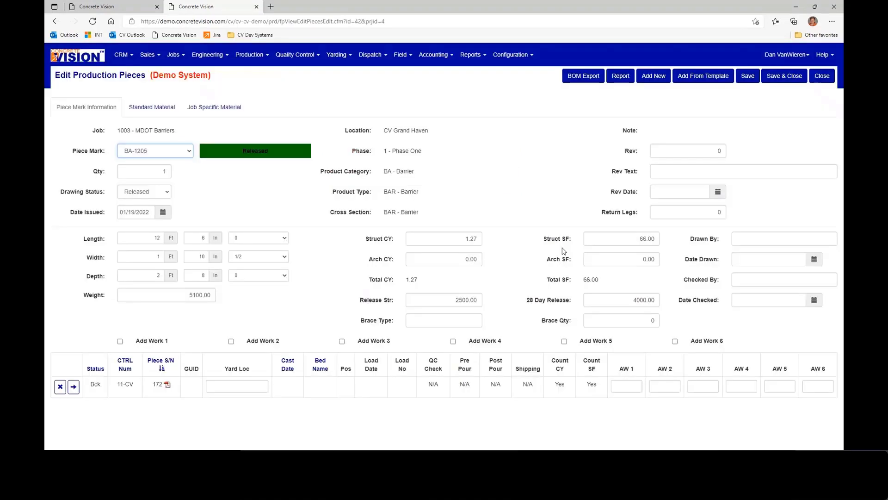
- View the piece drawing attached to BA-1205's serial number, and close both the drawing and the piece record
click(434, 55)
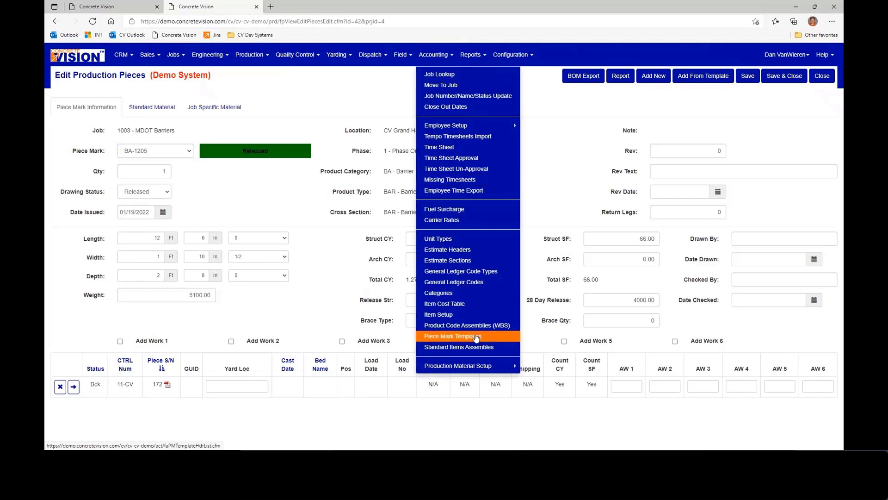
click(316, 257)
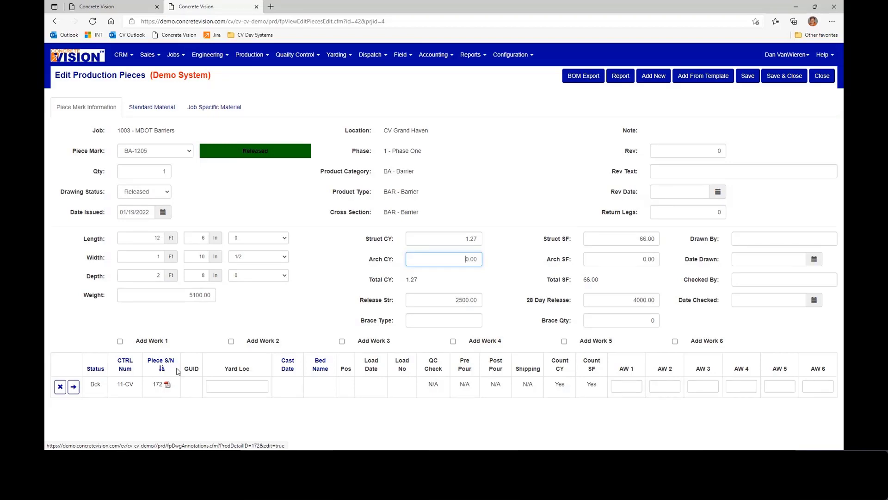
click(167, 385)
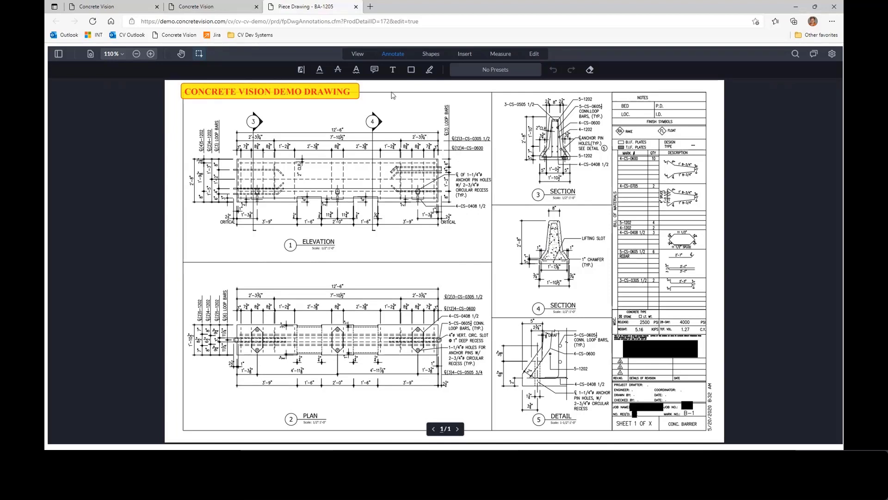
click(355, 7)
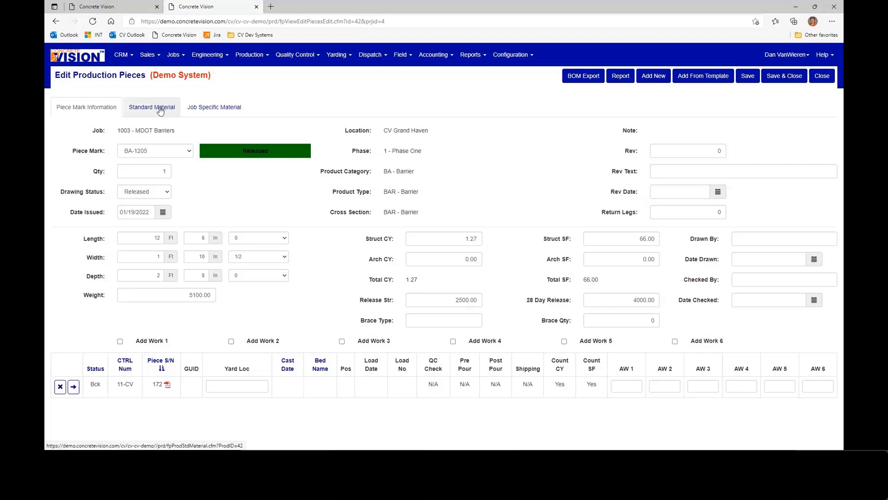
click(822, 79)
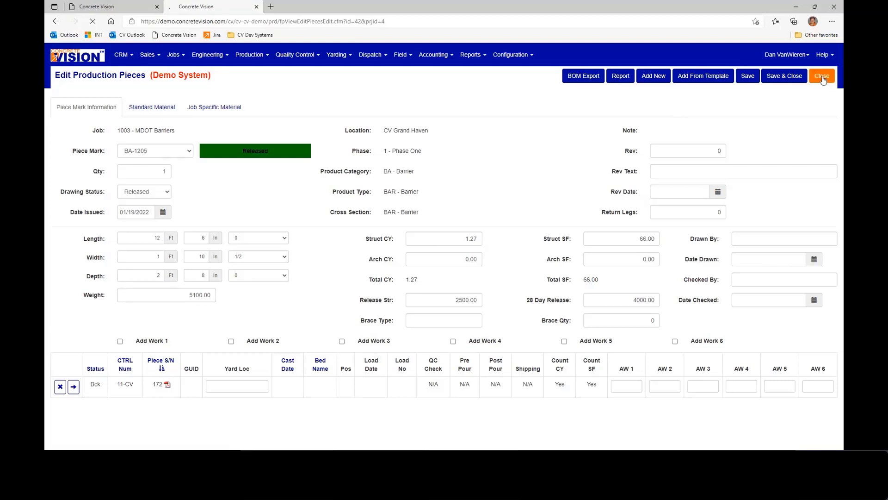
- Start a new standard items assembly for location CV Grand Haven (GH) with item code BAR-1200
click(429, 57)
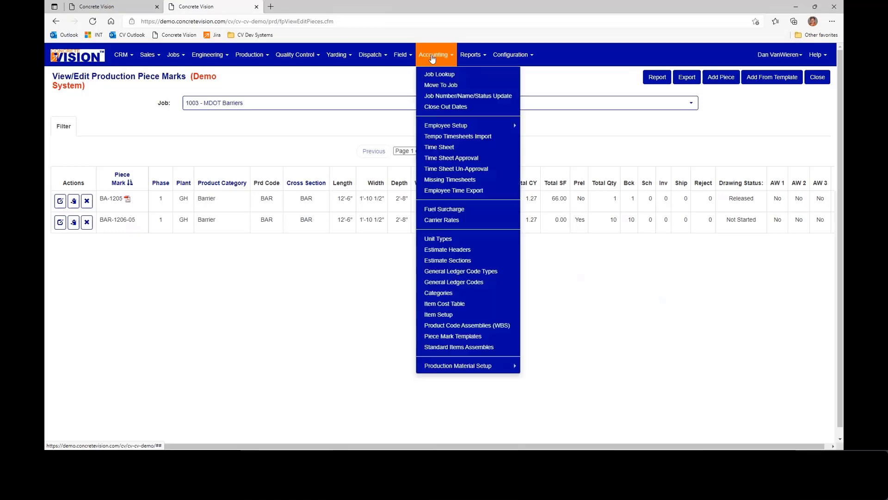
click(466, 348)
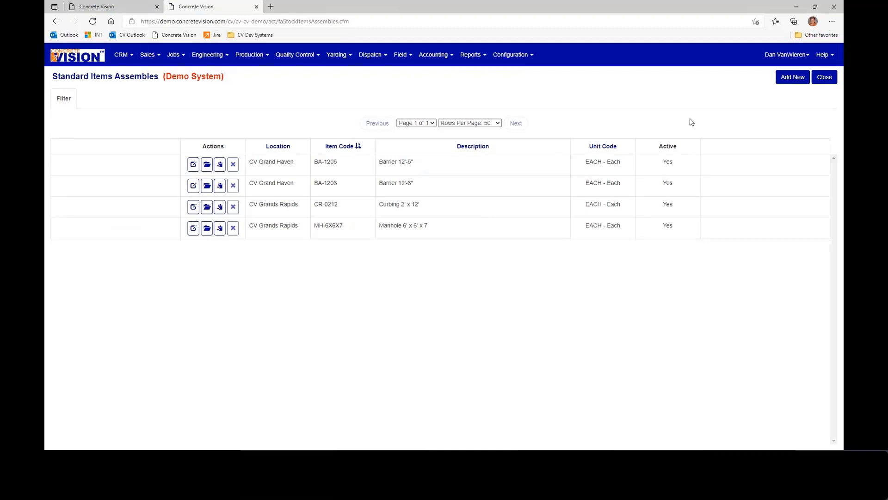
click(792, 79)
click(283, 104)
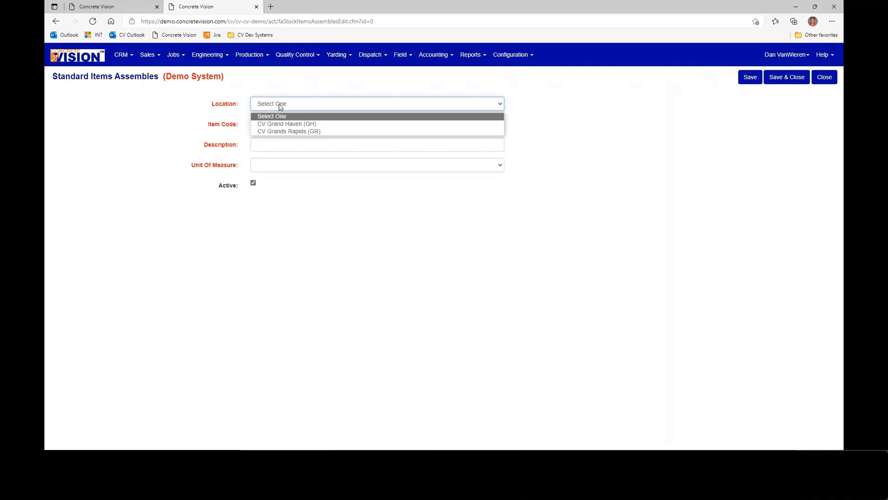
click(289, 124)
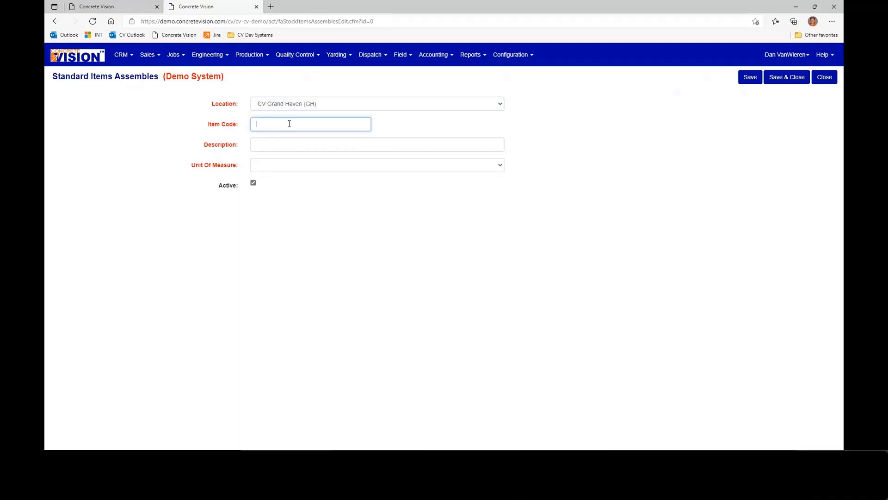
text(BAR-1200)
- Give the assembly the description Barrier 12'0" and unit of measure EACH - Each, and save and close it
click(280, 142)
text(Barr)
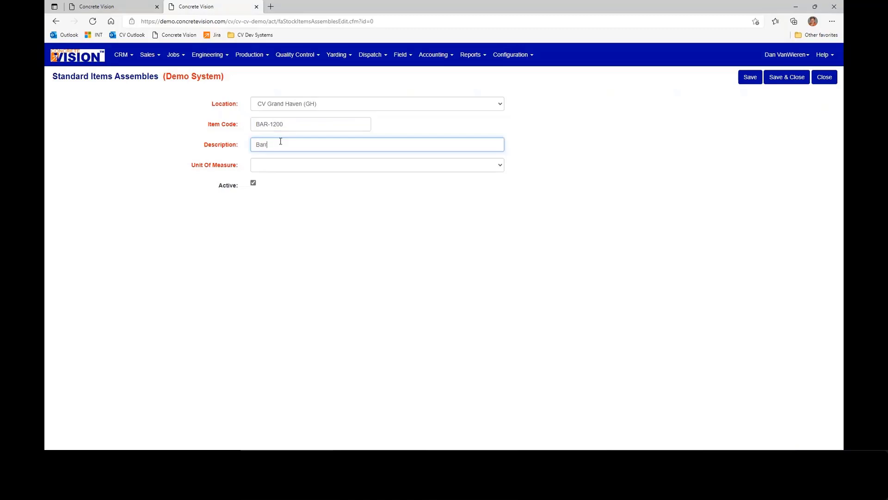
text(ier 120")
key(Tab)
key(e)
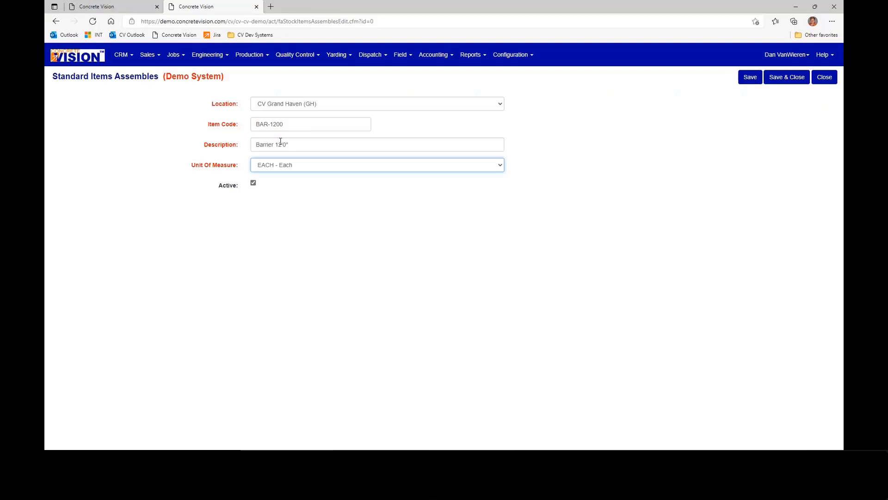
click(787, 77)
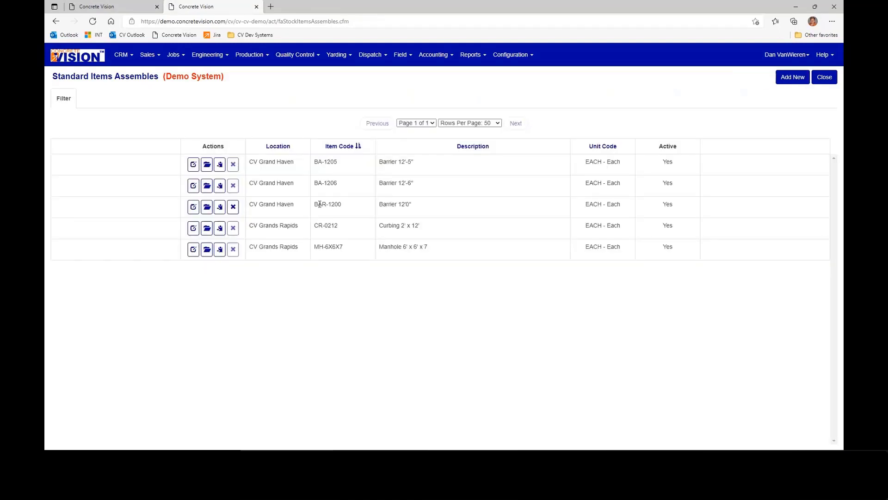
- Add piece mark BA-1205 - Barrier 12'-5" to the details of assembly BAR-1200, and close the details
drag(317, 204, 484, 202)
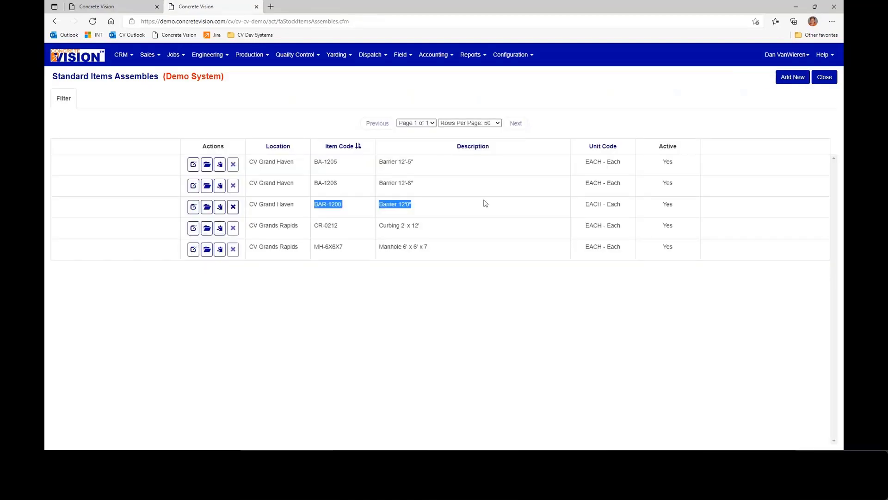
click(206, 207)
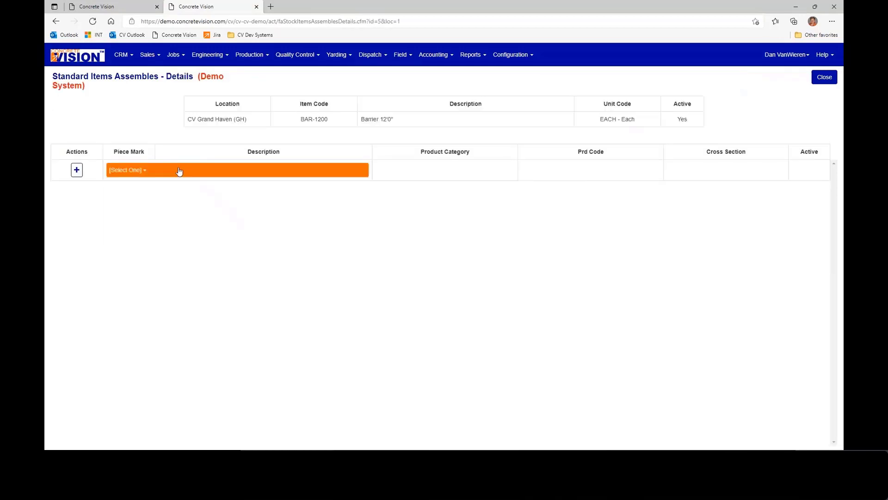
click(175, 171)
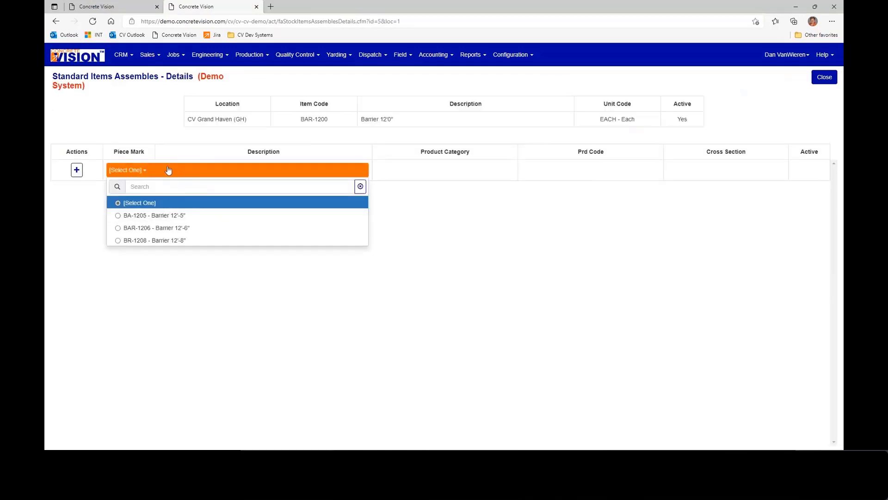
click(122, 216)
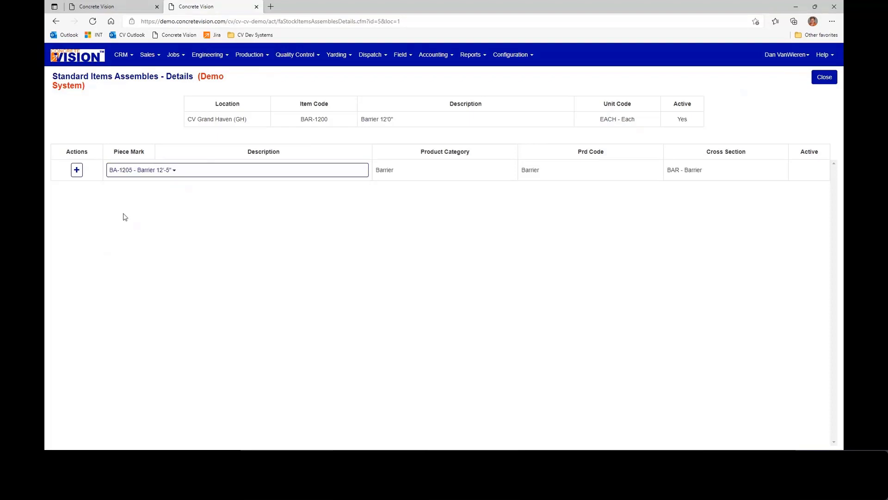
click(76, 170)
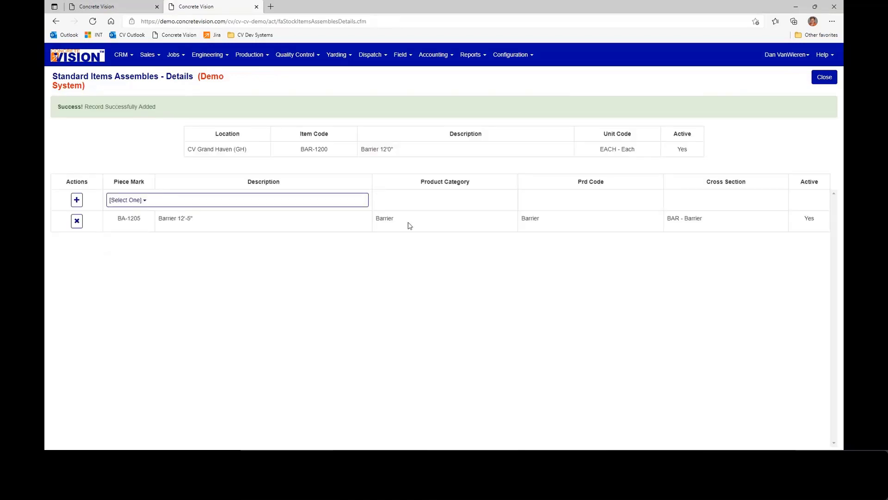
click(825, 79)
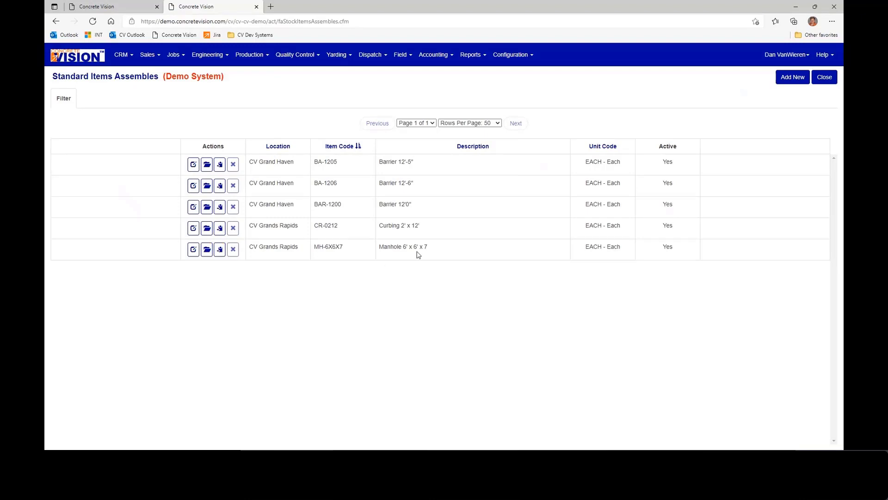
- Open the details of the MH-6X6X7 manhole assembly and review its base and lid piece marks
click(207, 251)
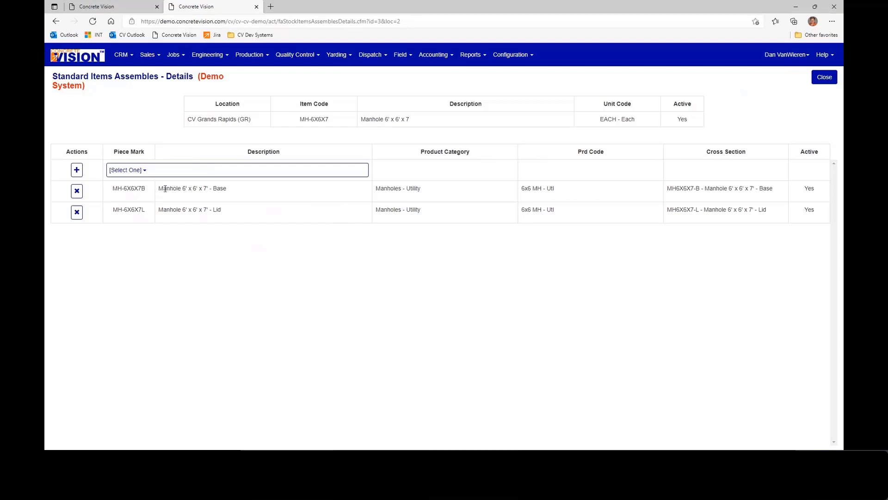
drag(158, 188, 234, 188)
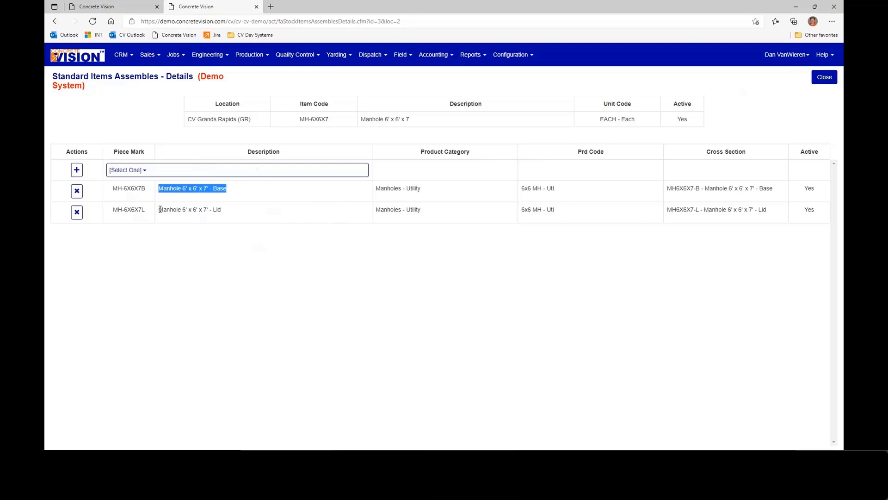
drag(158, 210, 228, 218)
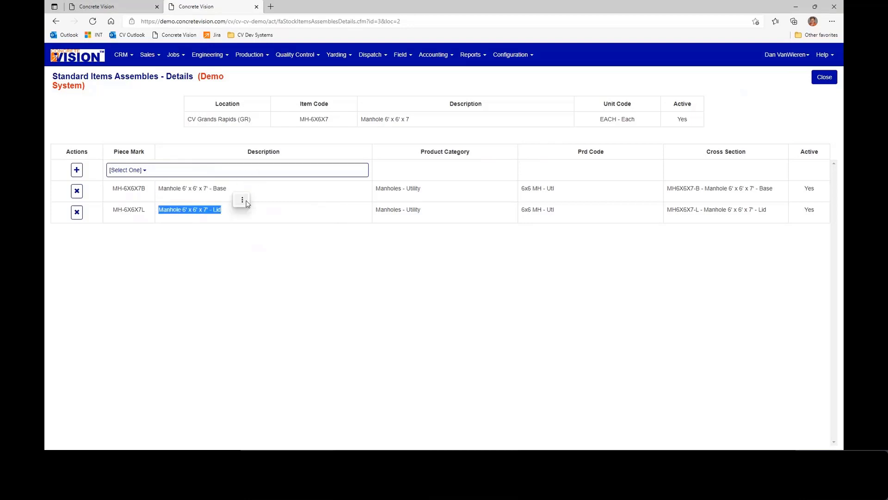
right_click(234, 195)
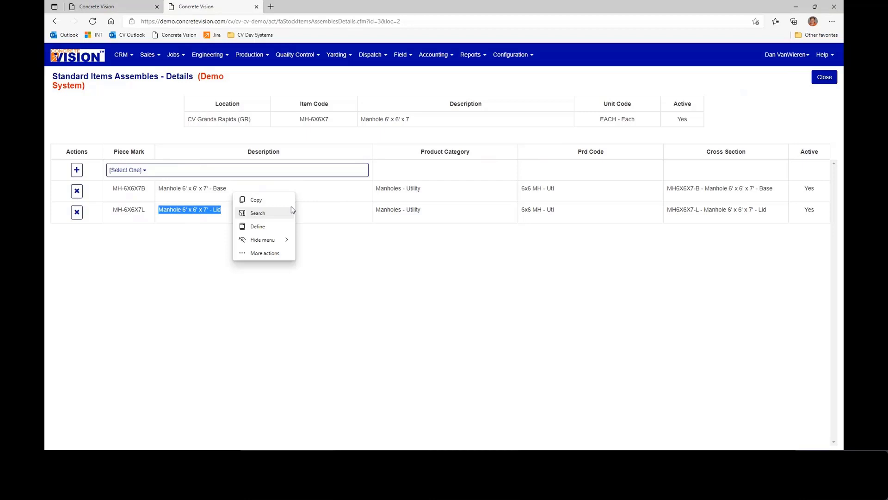
click(351, 196)
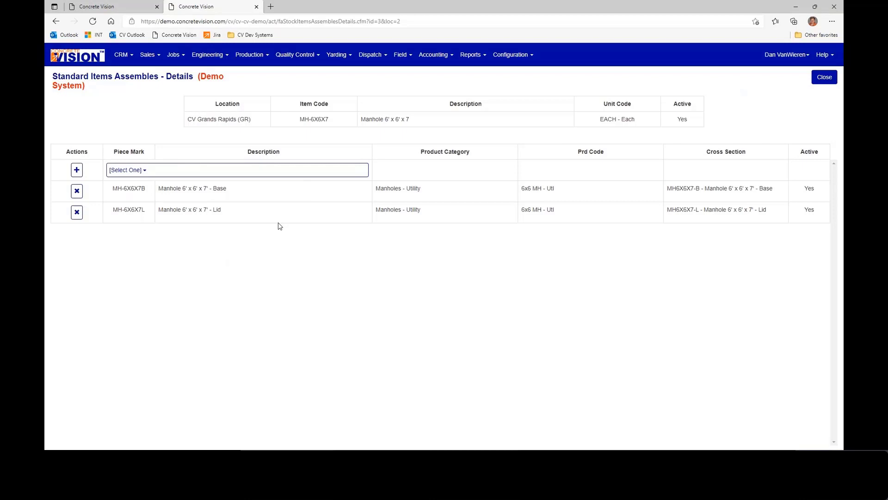
- Look up the Standard Product Demo estimate and open its bids
click(146, 57)
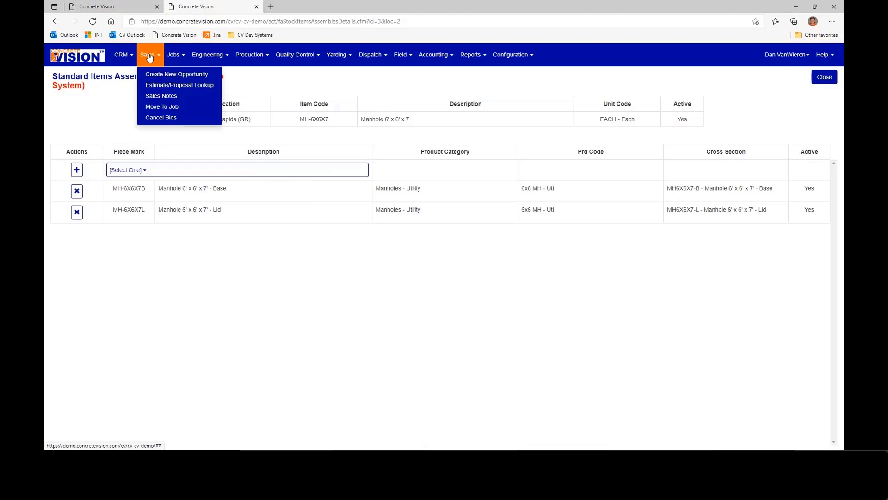
click(181, 86)
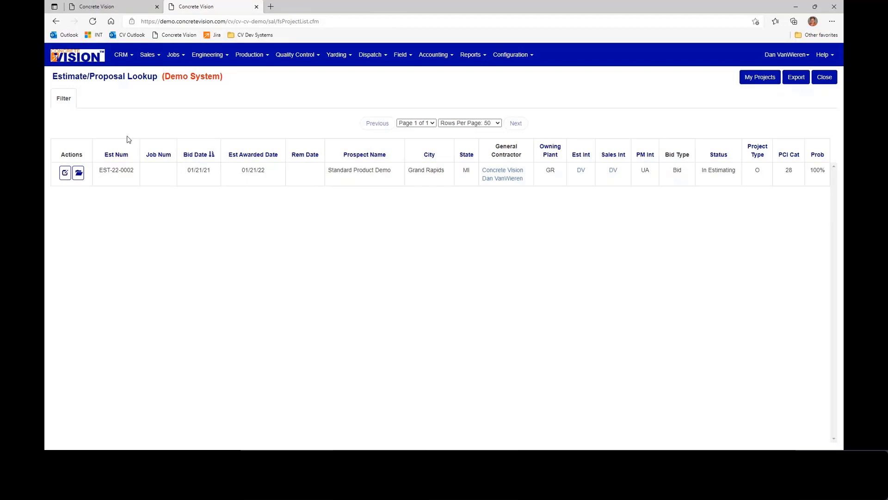
click(65, 174)
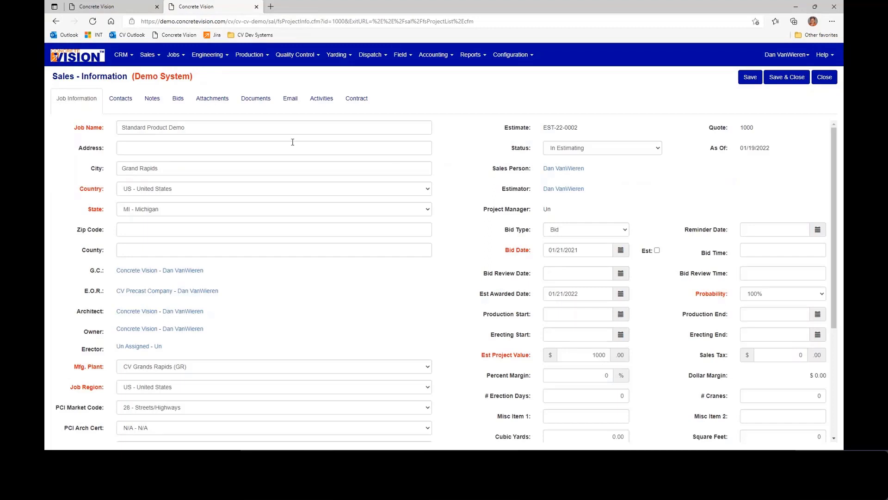
click(177, 102)
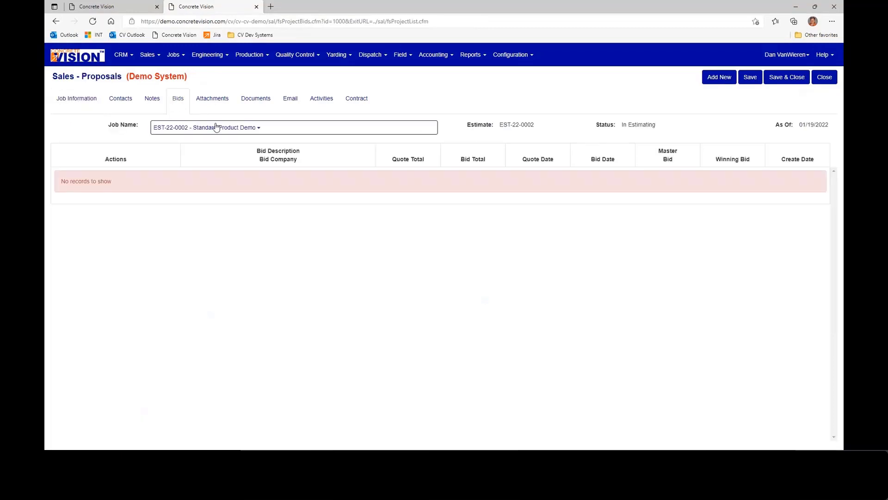
- Add a new bid with the description Barriers to the Standard Product Demo estimate
click(719, 79)
click(419, 102)
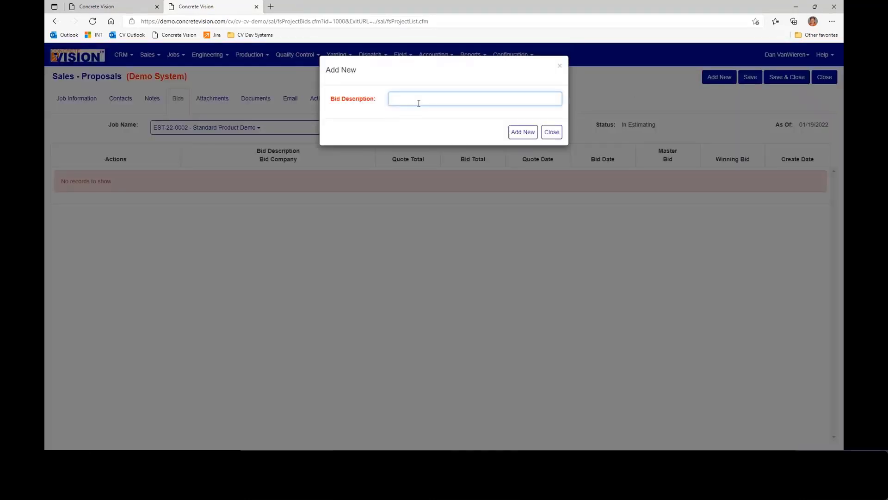
text(Standard)
key(BackSpace)
key(BackSpace)
key(BackSpace)
key(BackSpace)
key(BackSpace)
key(BackSpace)
key(BackSpace)
key(BackSpace)
text(Barriers)
click(520, 132)
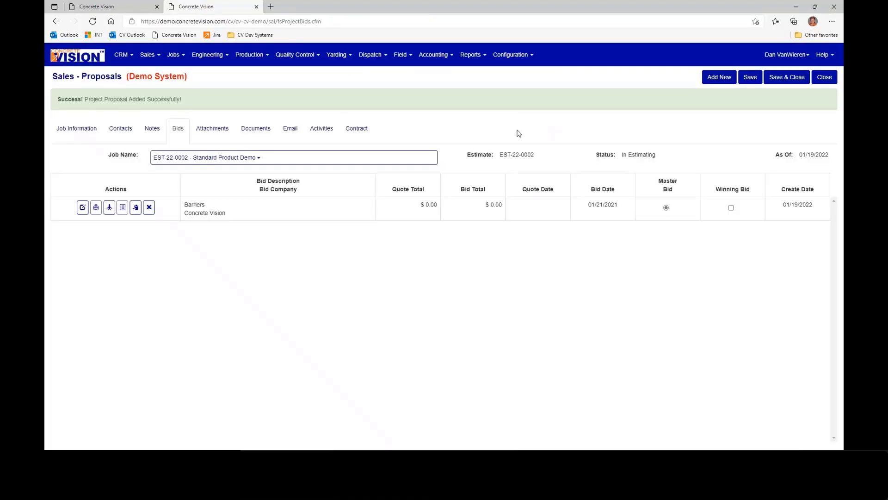
- Edit the Barriers bid to be a budget quote dated 01/19/2022 with quote type Standard Products, and save it
click(83, 208)
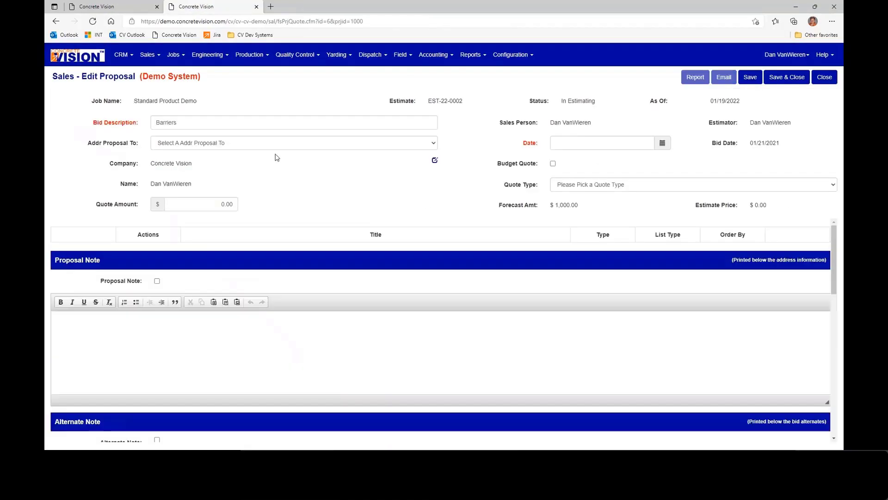
click(662, 143)
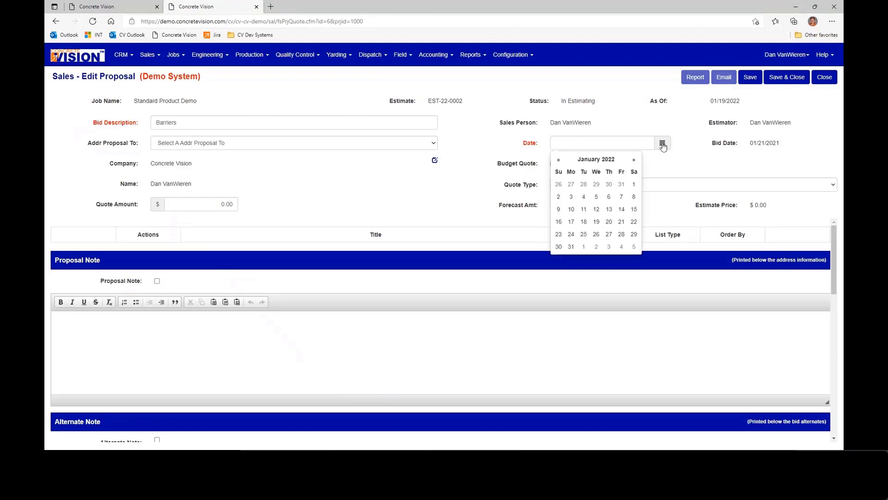
click(597, 221)
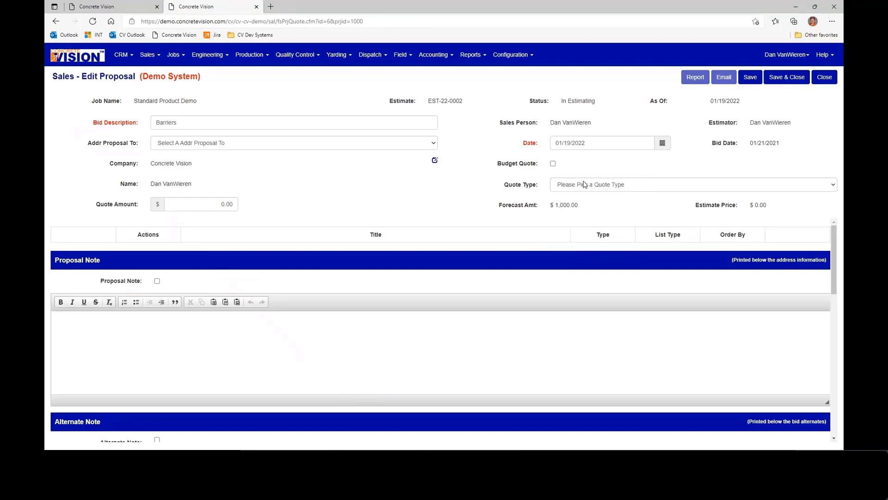
click(552, 163)
click(571, 184)
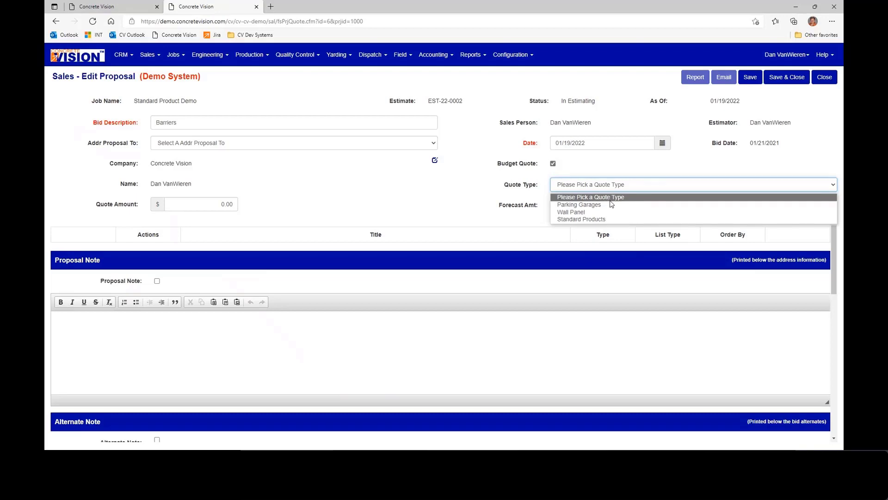
click(582, 219)
click(751, 78)
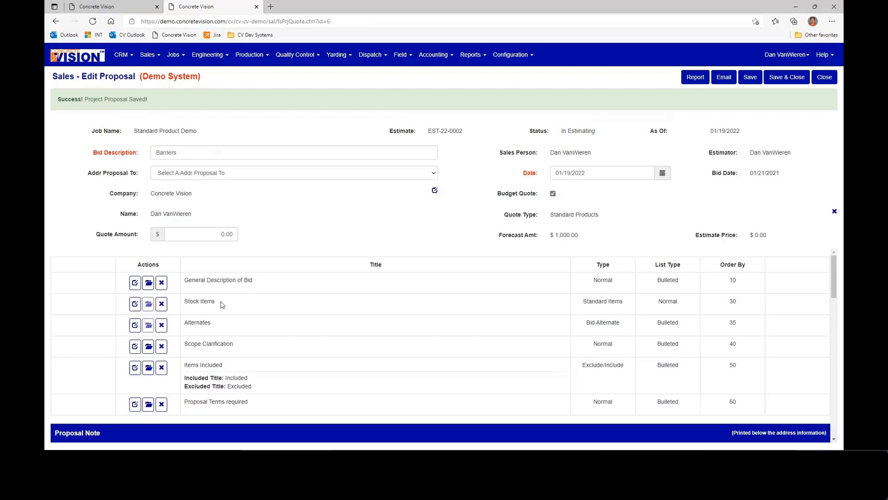
- Add assemblies BA-1205, CR-0212 and MH-6X6X7 to the proposal's Stock Items section
drag(215, 301, 185, 303)
click(125, 306)
click(135, 305)
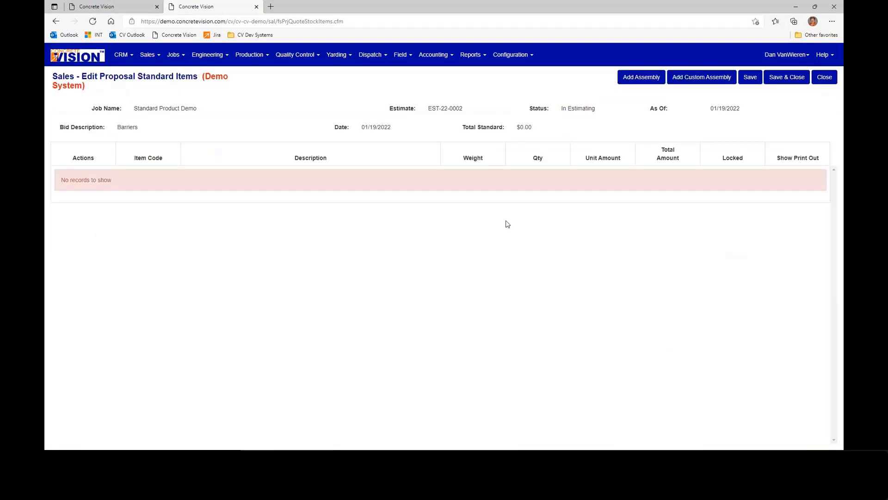
click(642, 78)
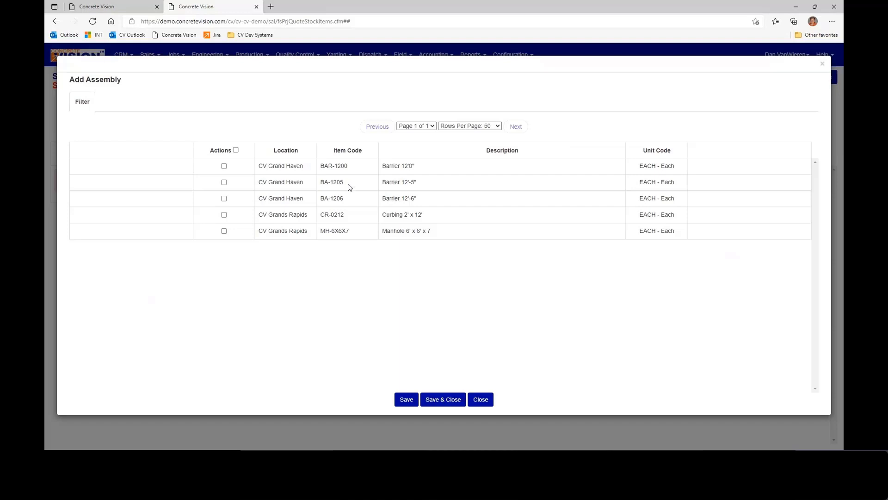
click(225, 183)
click(225, 216)
click(225, 232)
click(447, 403)
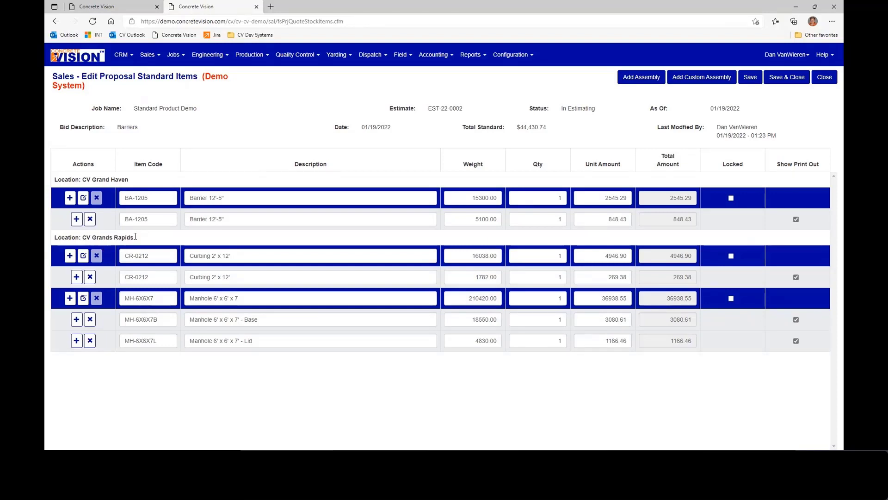
- Review how the proposal's standard items are grouped by the CV Grand Haven and CV Grands Rapids locations
drag(135, 238, 59, 238)
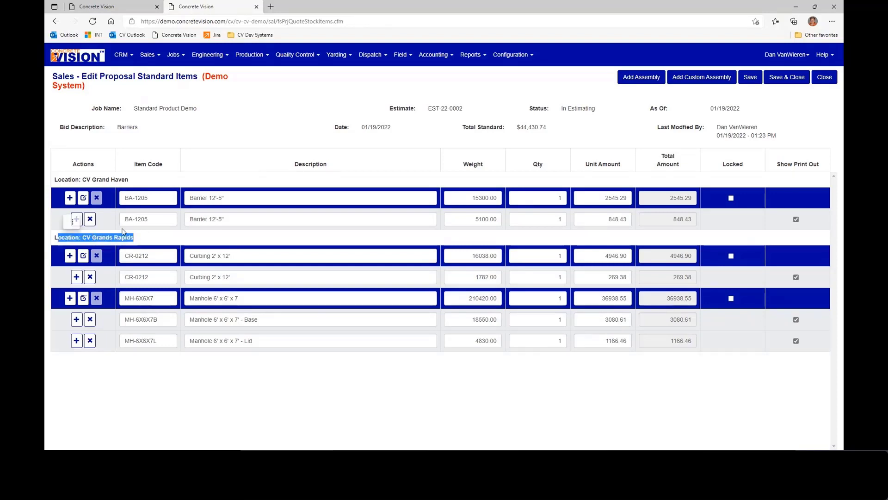
drag(140, 180, 55, 181)
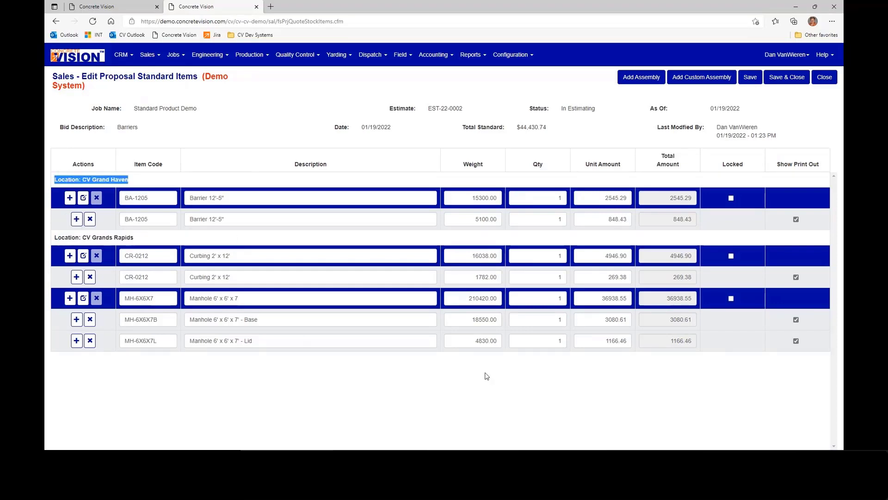
click(527, 379)
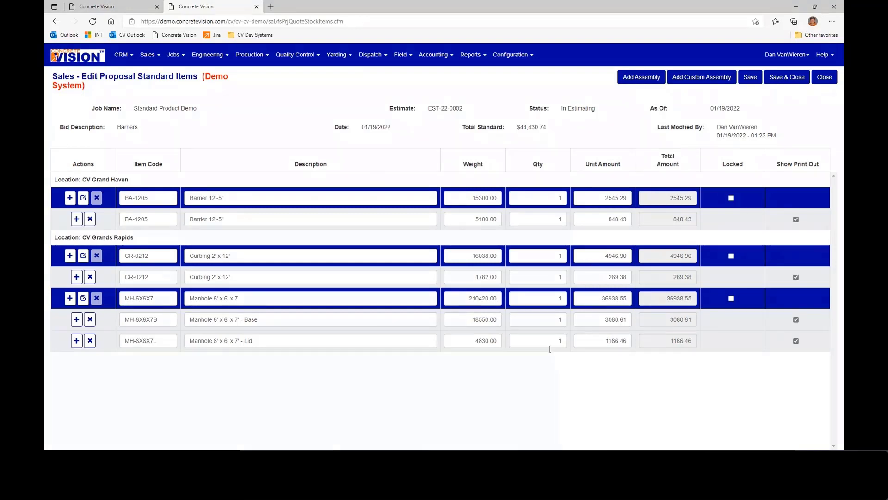
- Set the unit amounts of the manhole pieces to 3000 for the base and 1200 for the lid
click(559, 321)
key(Tab)
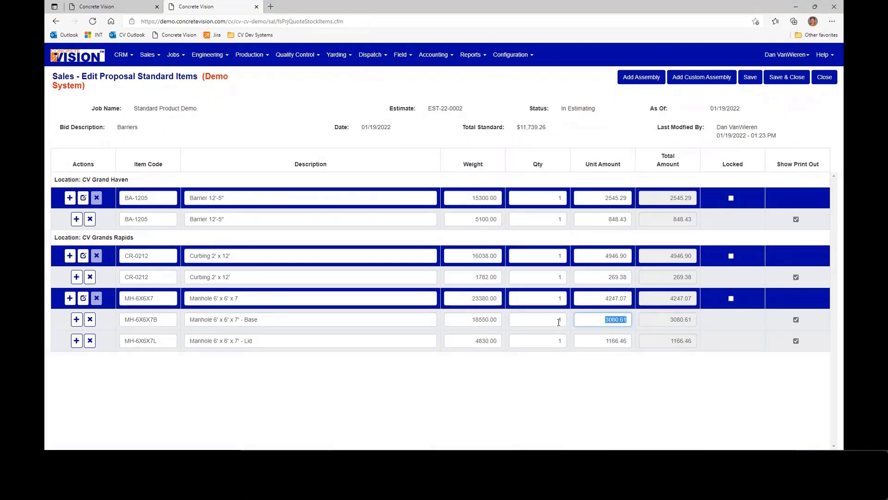
text(3000)
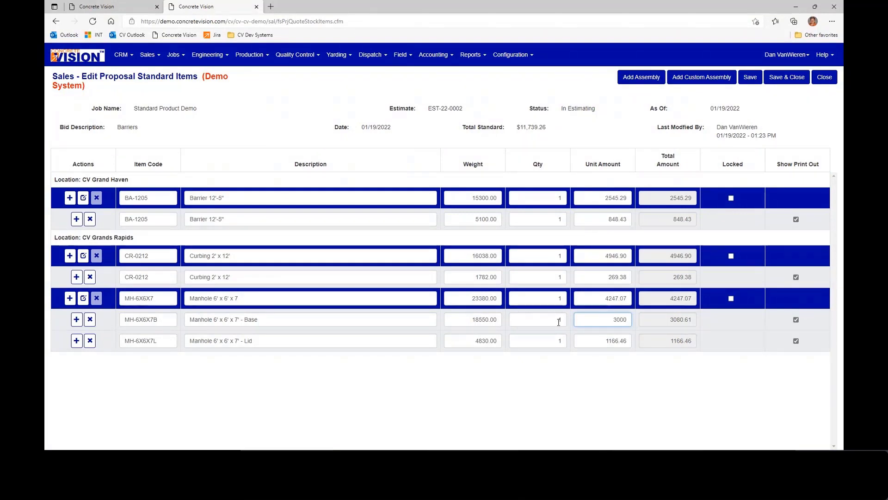
drag(600, 341, 644, 350)
text(1200)
key(Tab)
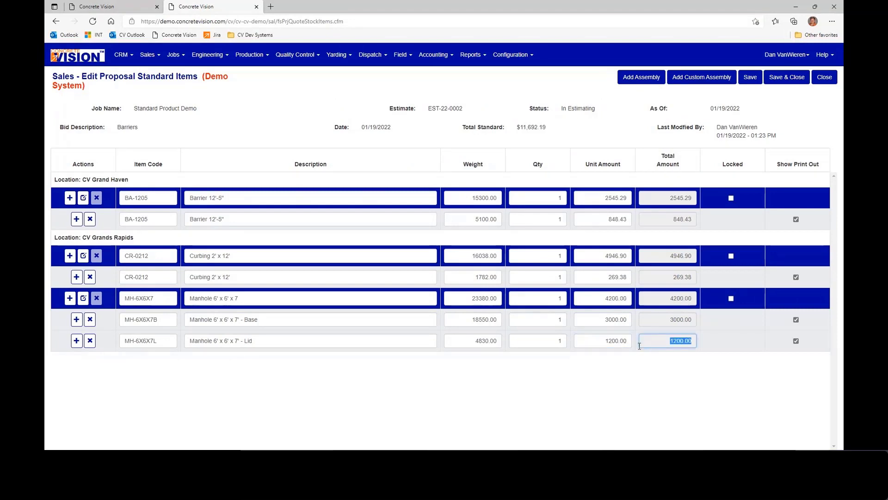
- Set the MH-6X6X7 manhole quantity to 5, and give the CR-0212 curbing a unit amount of 250 and assembly quantity of 10
click(533, 301)
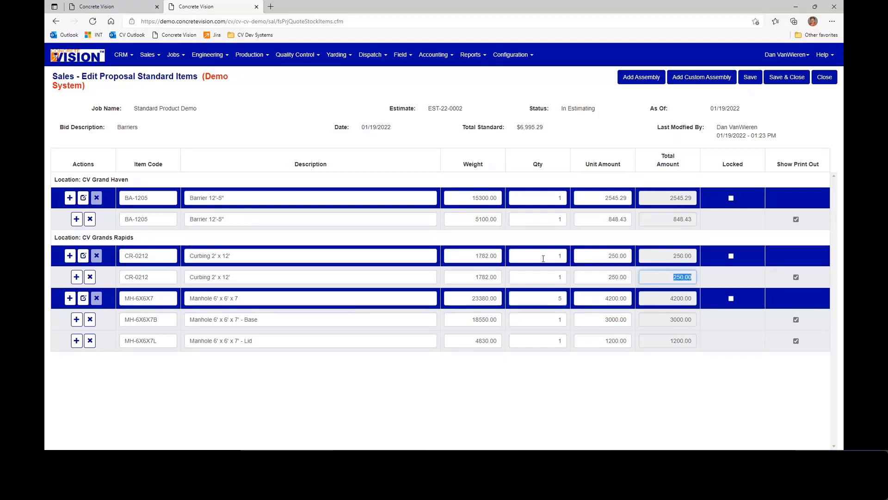
click(544, 258)
text(10)
key(Tab)
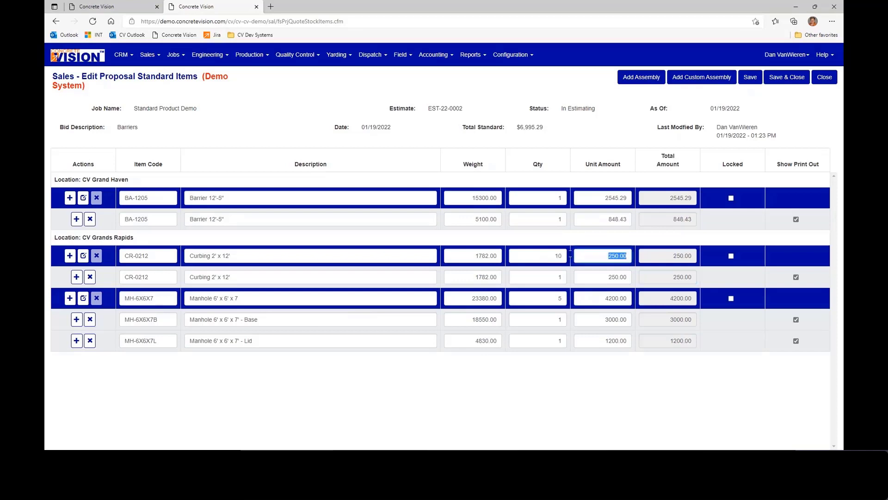
- Set the BA-1205 barrier piece's unit amount to 850 and the assembly quantity to 10, then save and close the standard items
click(604, 219)
text(850)
key(Tab)
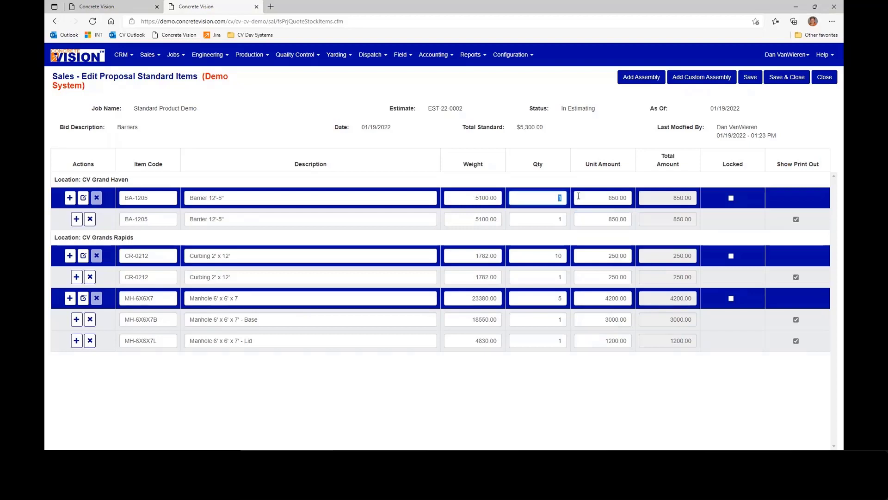
text(10)
key(Tab)
click(755, 83)
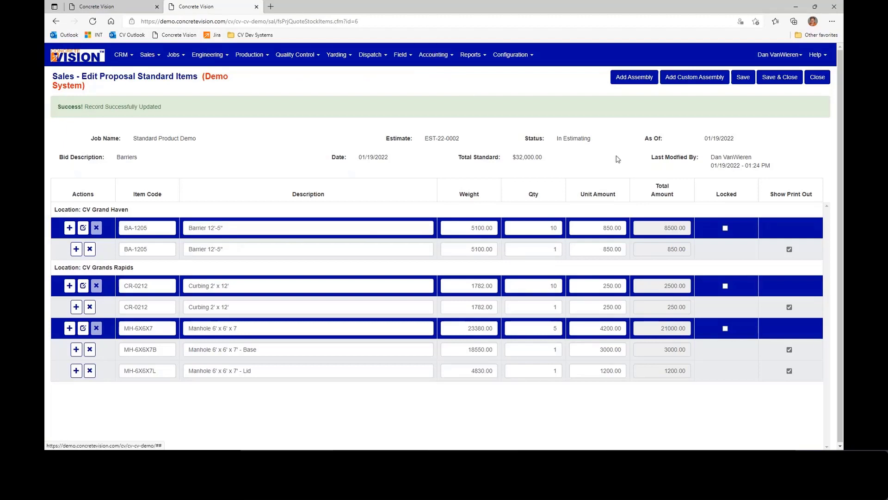
click(779, 78)
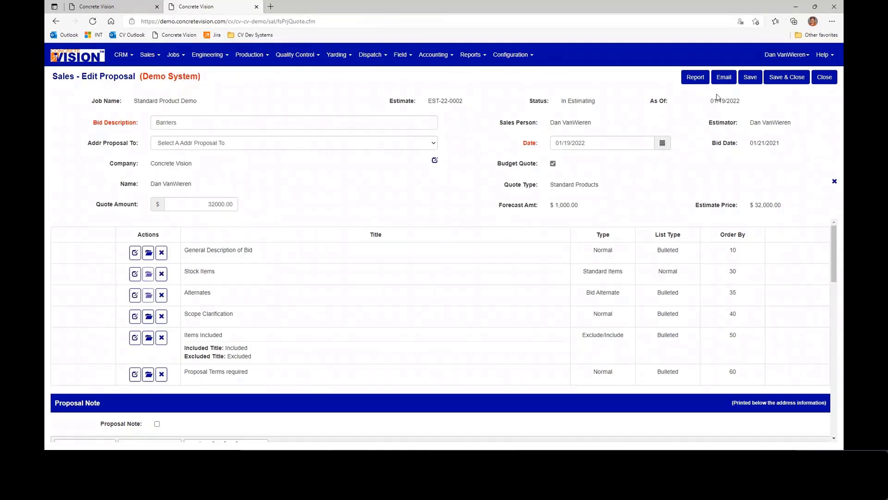
- Generate the Barriers proposal report and review its priced items, acceptance block and bid terms across both pages
click(696, 78)
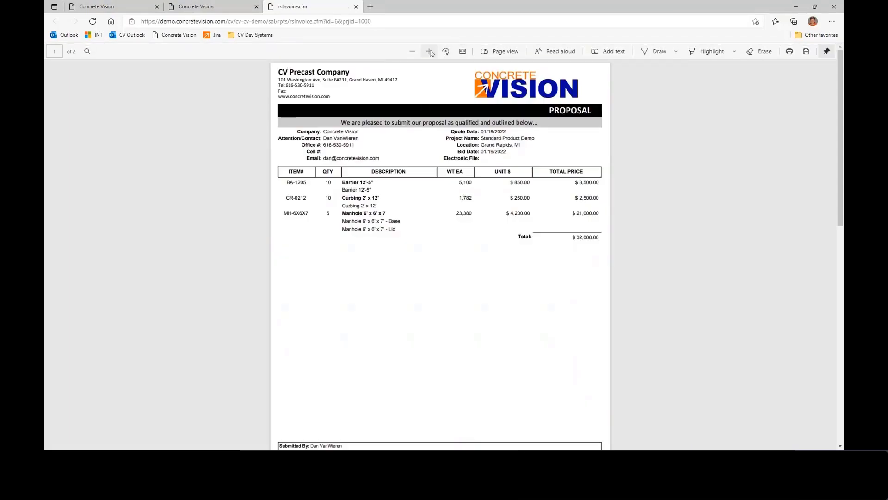
click(430, 52)
click(430, 51)
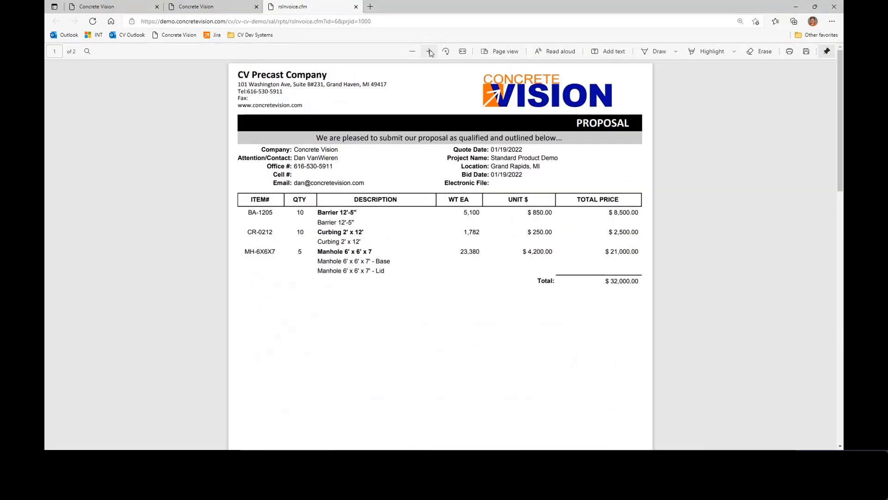
click(430, 51)
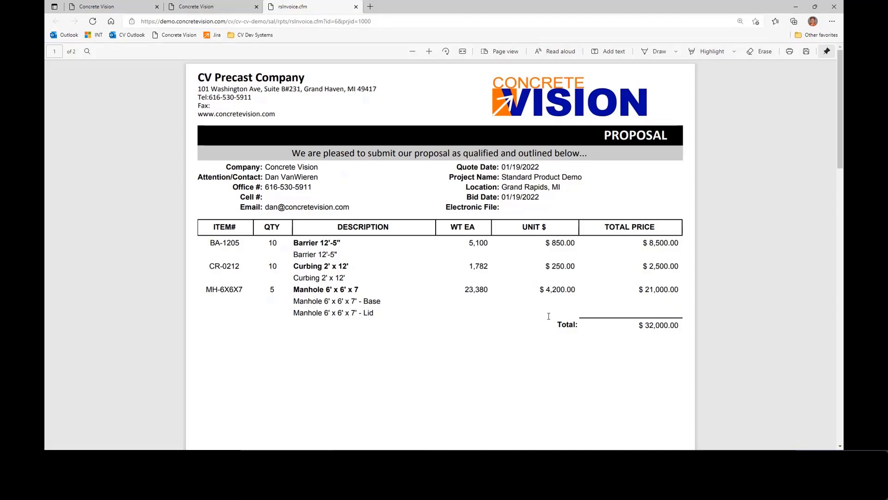
scroll(456, 289, down, 5)
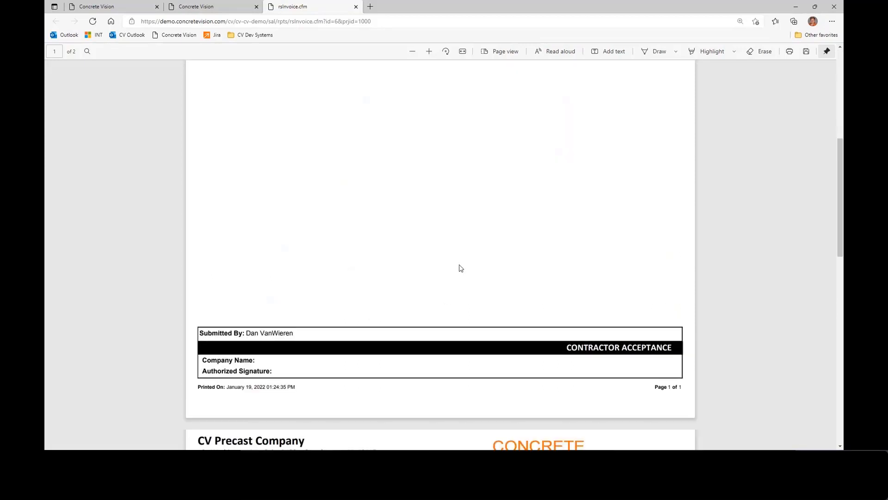
scroll(461, 259, down, 4)
scroll(463, 250, down, 4)
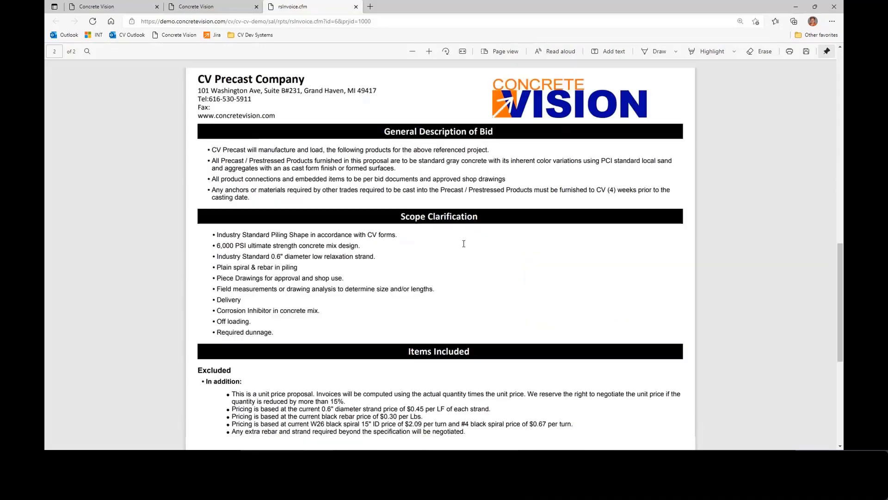
- Review the scope clarification, items included and proposal terms on the proposal report's second page, and close the report
scroll(463, 244, down, 1)
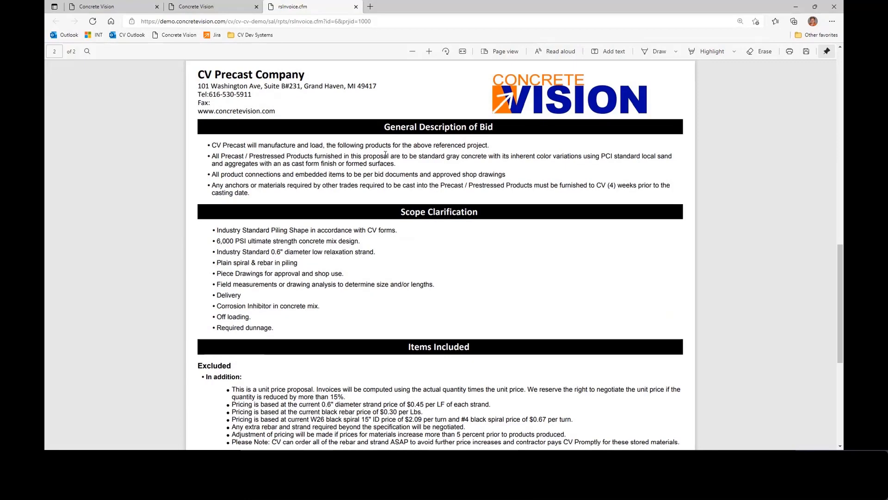
scroll(402, 280, down, 1)
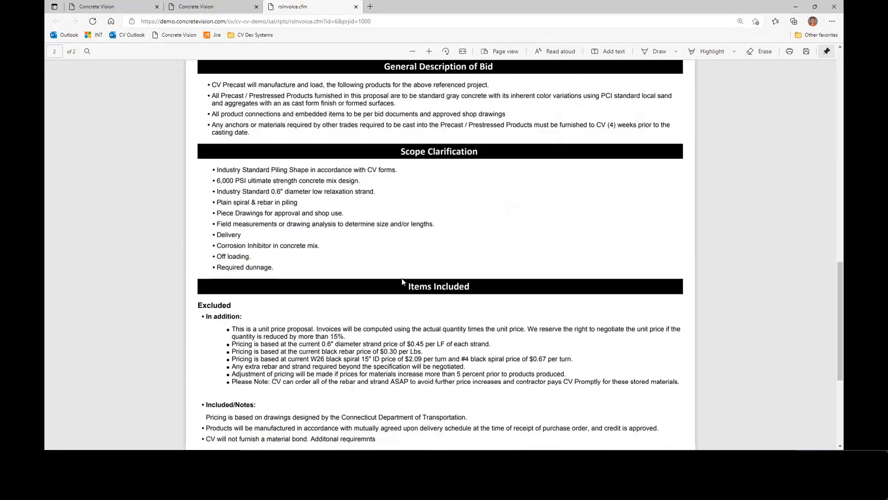
scroll(402, 281, down, 2)
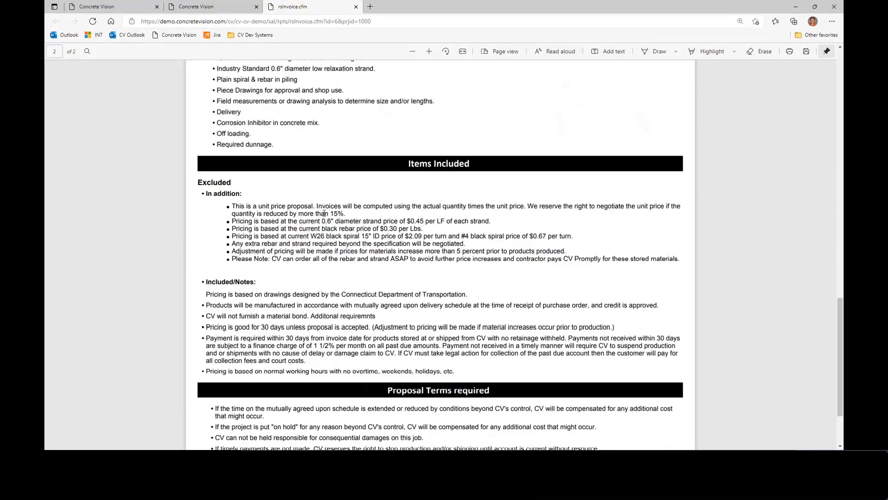
scroll(392, 307, down, 2)
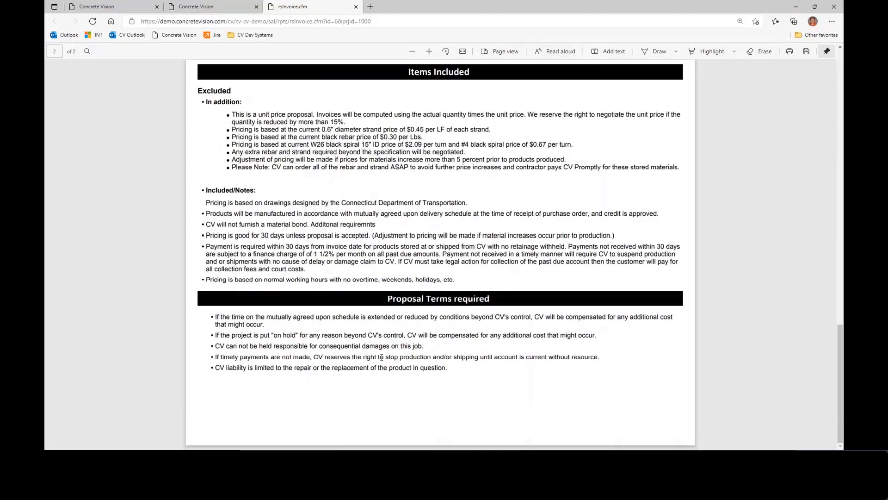
click(356, 7)
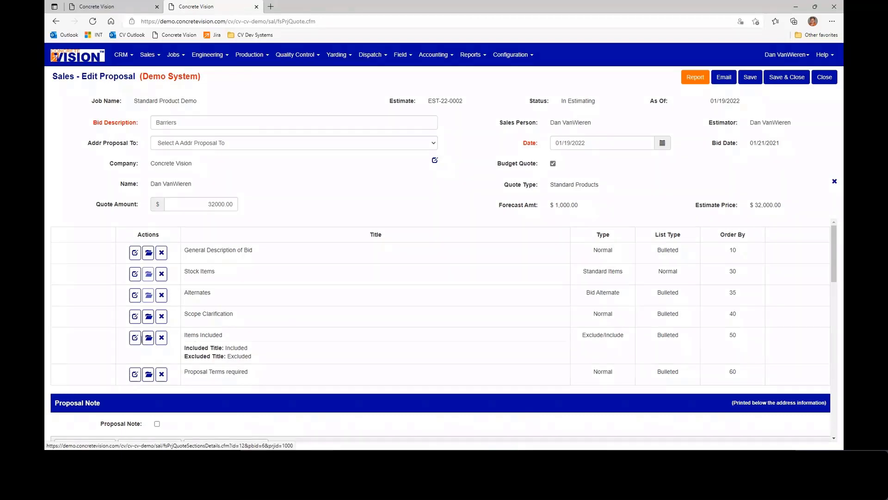
- Mark the "In addition", "Included/Notes" and 30-day payment lines of the Items Included section as included, and save the section
click(135, 340)
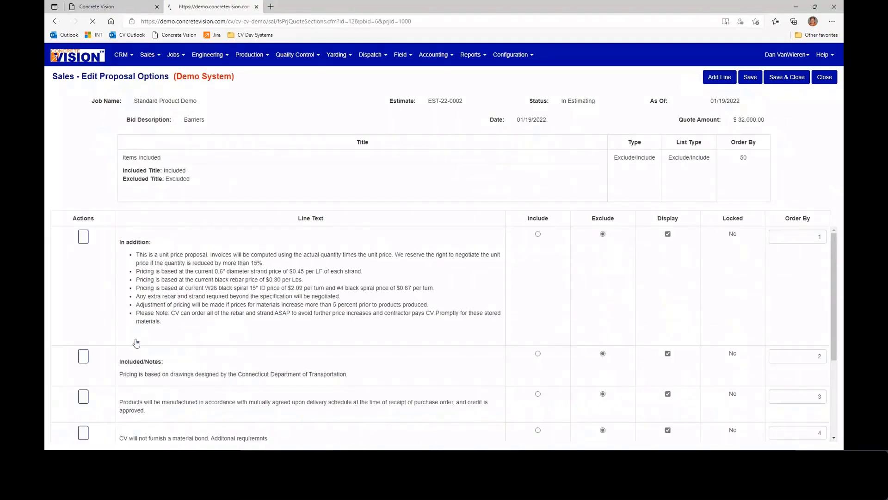
click(538, 234)
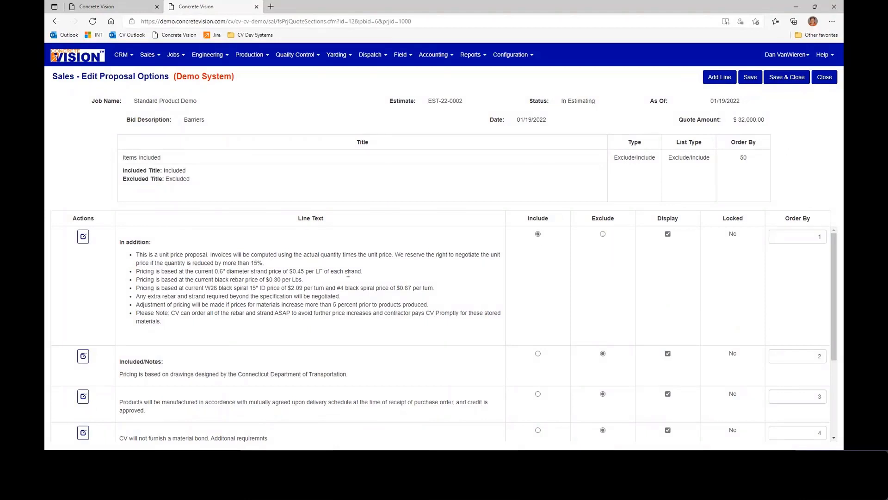
click(538, 354)
scroll(569, 351, down, 3)
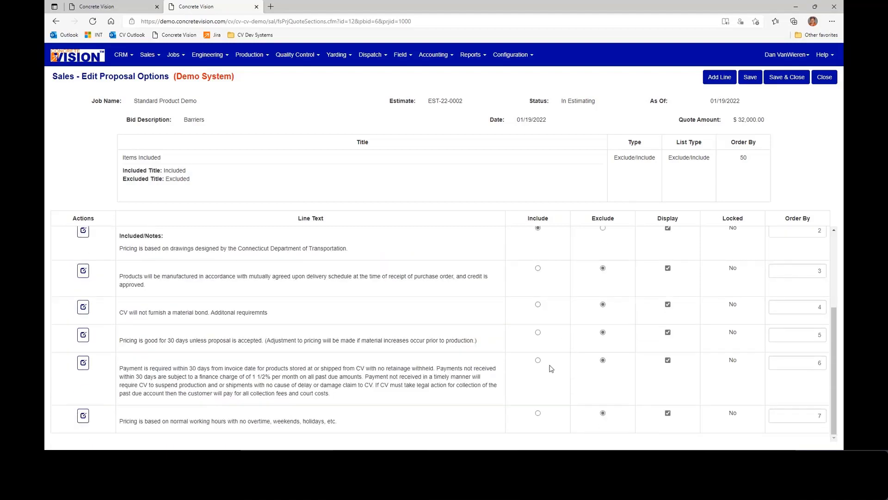
click(538, 360)
click(785, 79)
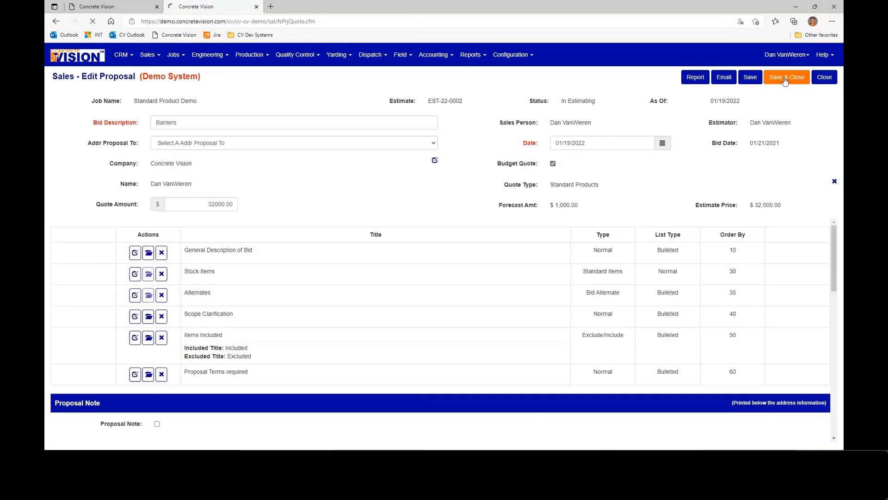
- Check the included and excluded lines in a newly generated proposal report, and view the lines of the Proposal Terms required section
click(692, 79)
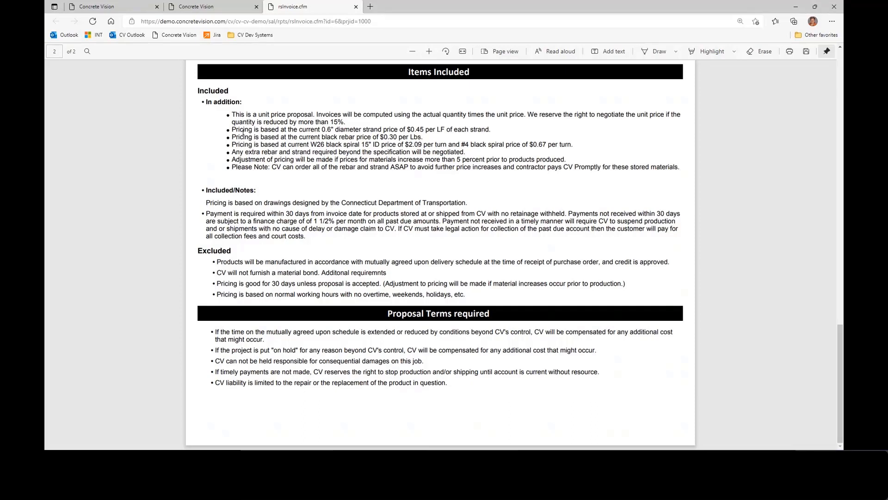
click(356, 7)
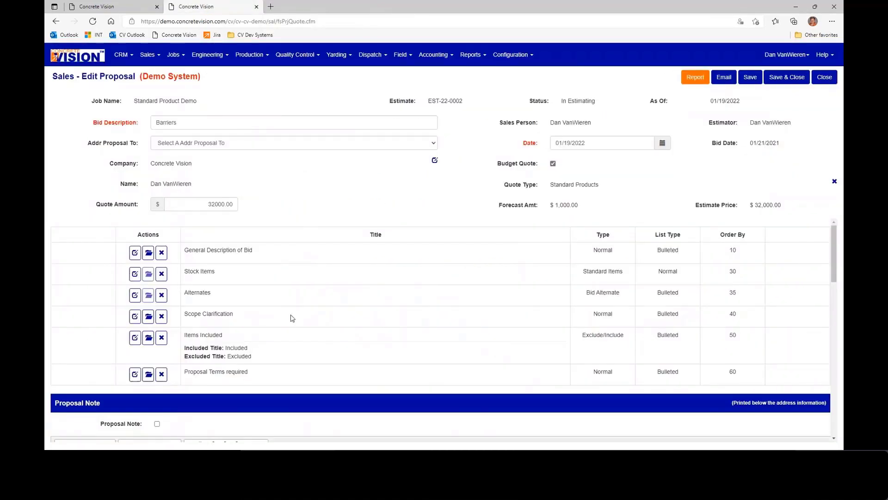
click(135, 374)
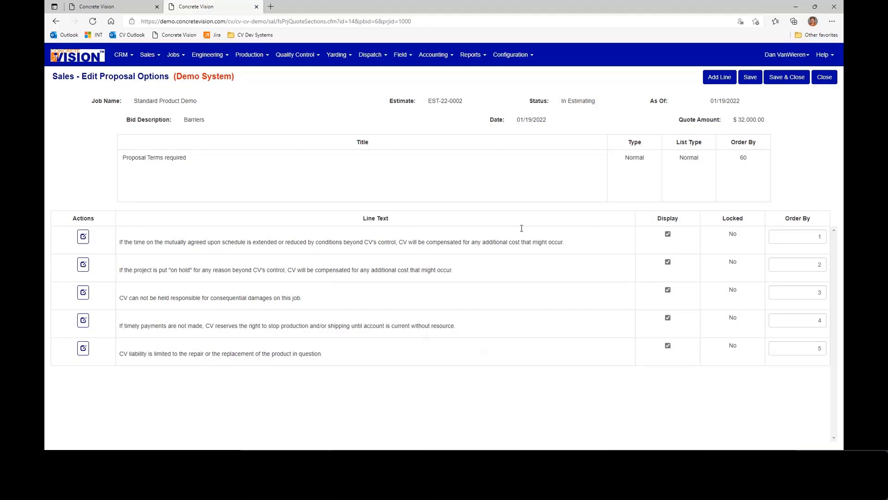
click(824, 77)
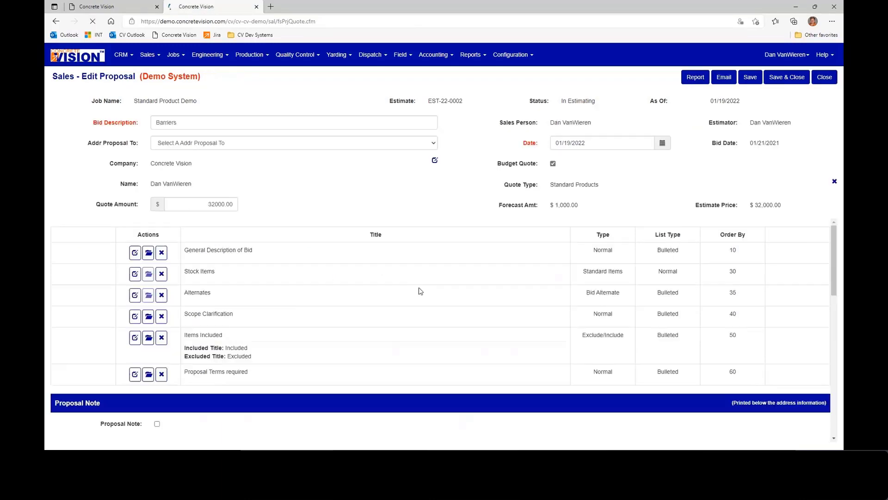
- Turn off the display of the "Off loading" and "Required dunnage" lines in the Scope Clarification section, and save it
click(135, 317)
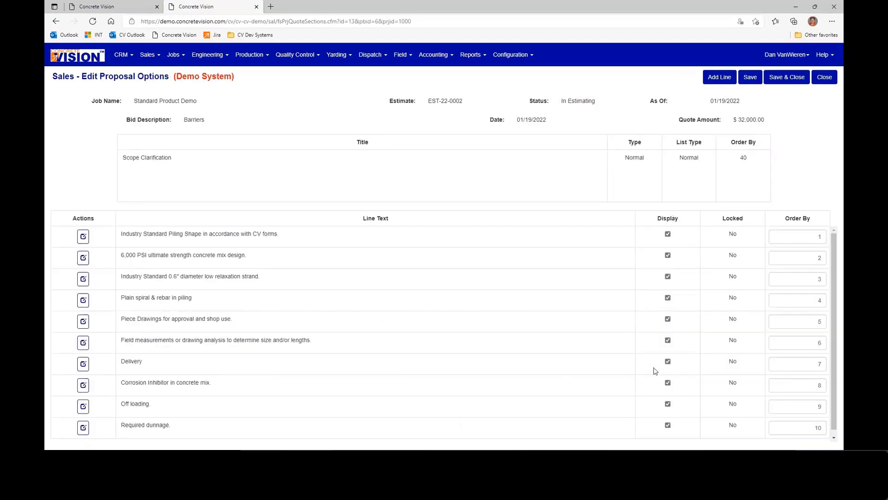
scroll(659, 370, down, 1)
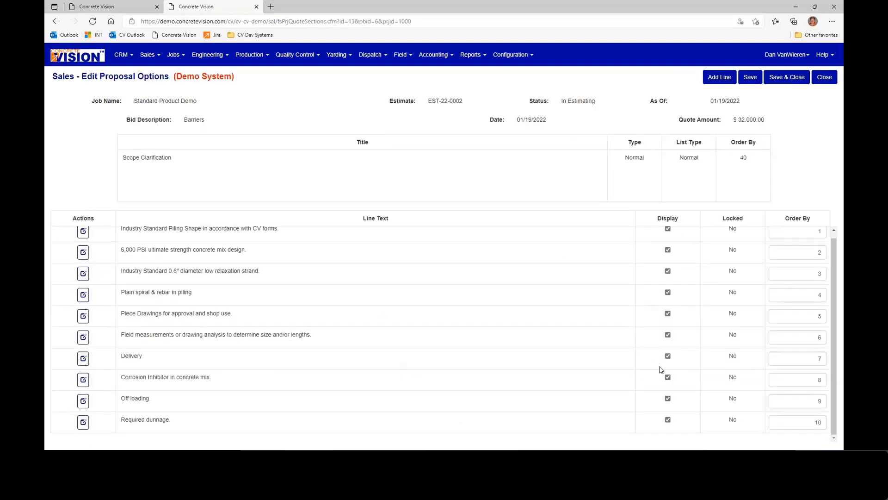
click(668, 420)
click(668, 398)
click(788, 79)
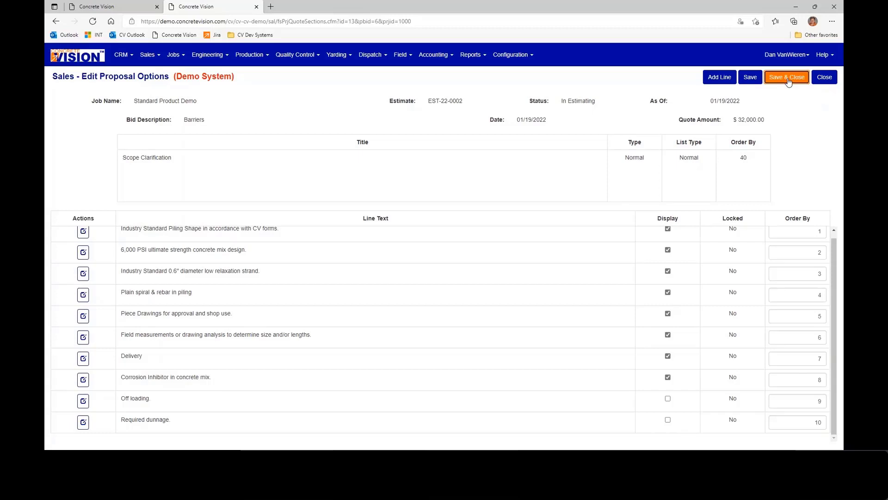
- Generate the proposal report again, check its Scope Clarification list, and close the report
click(695, 80)
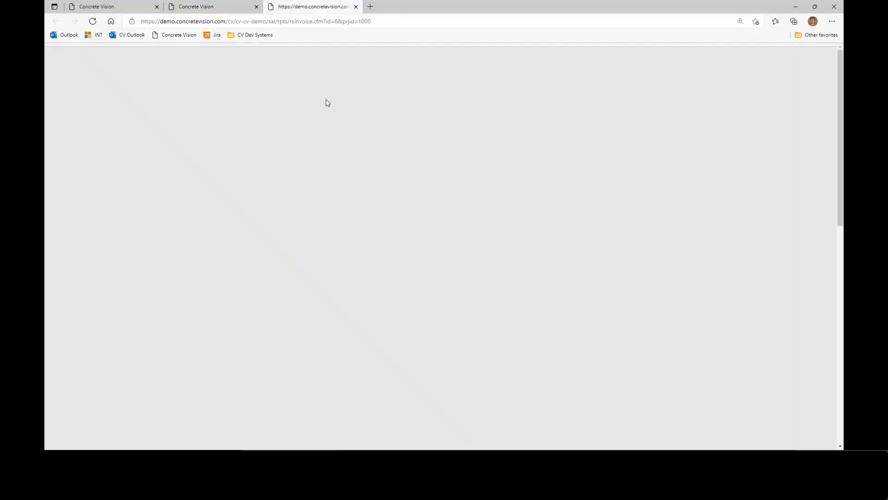
scroll(354, 217, up, 2)
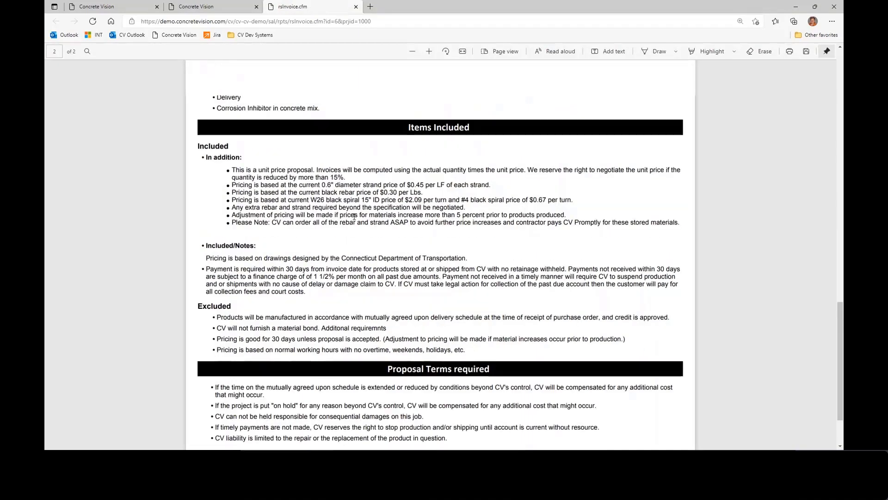
scroll(354, 217, up, 4)
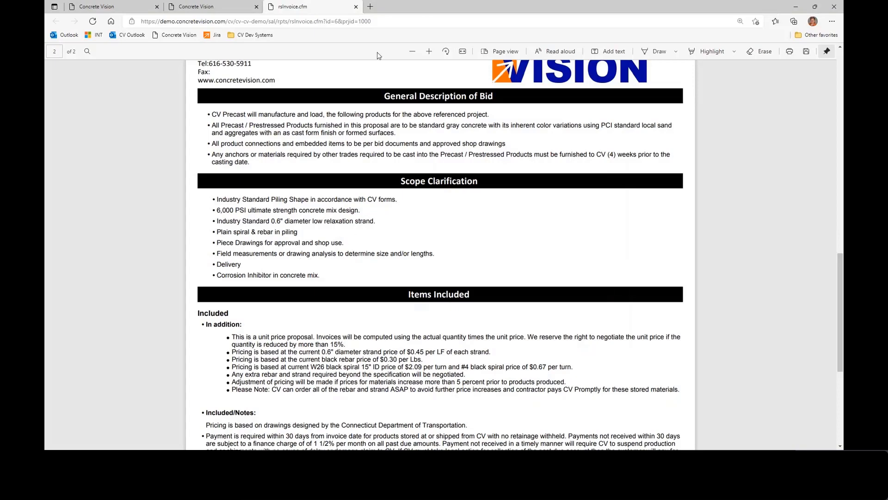
click(356, 6)
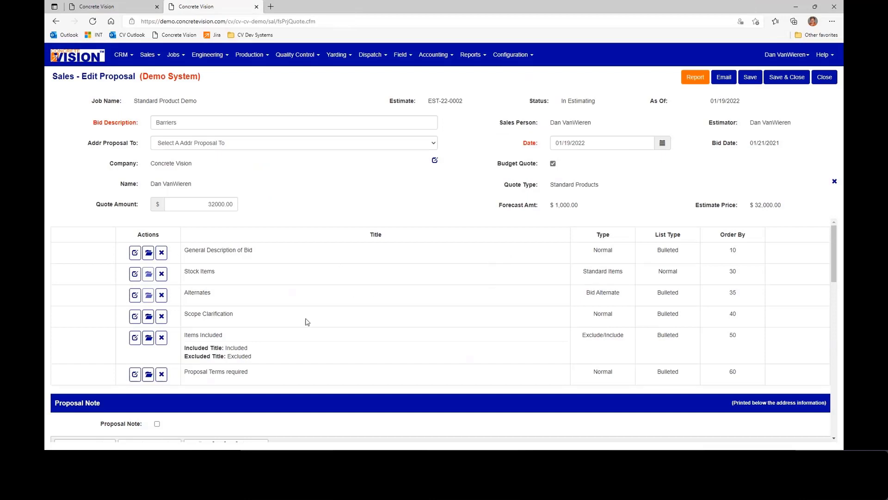
- Insert the predefined comment "Standard Items Comments #1" for the BA-1205 barrier assembly in the proposal's Stock Items
click(135, 277)
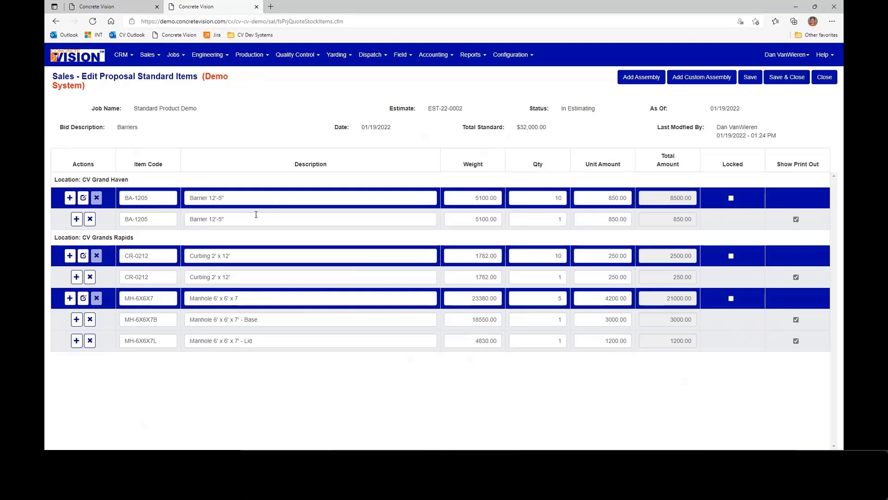
click(84, 198)
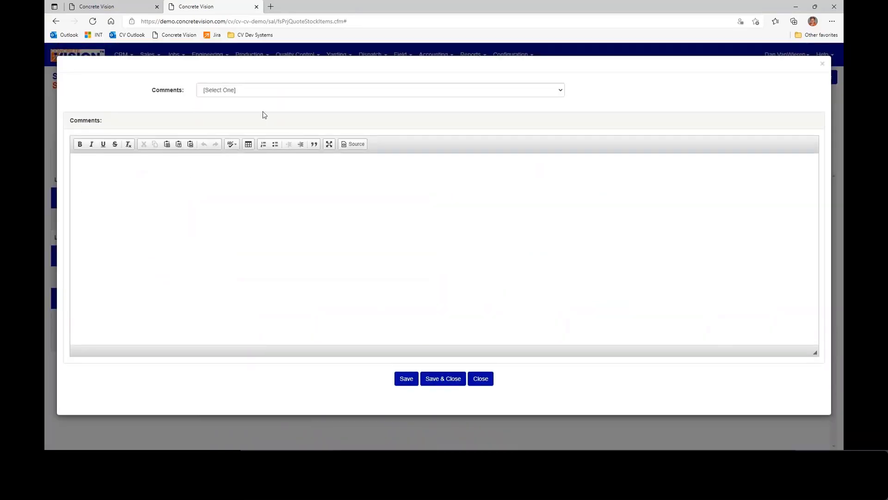
click(263, 94)
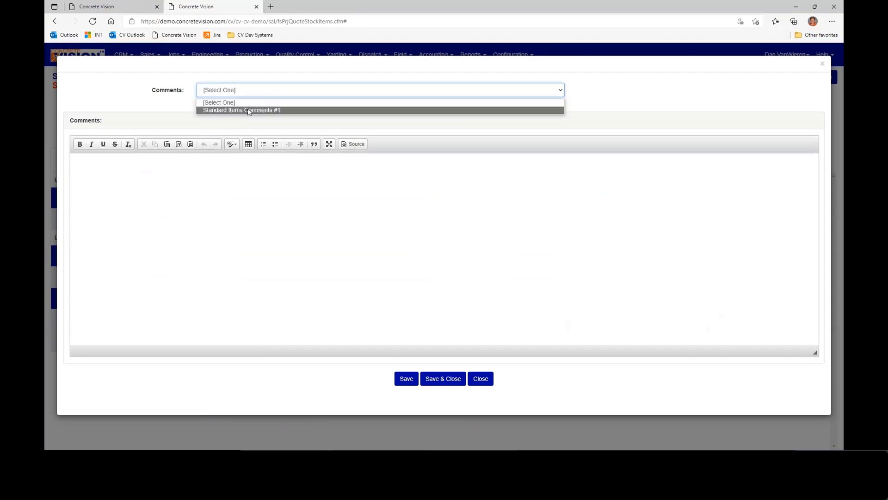
click(256, 111)
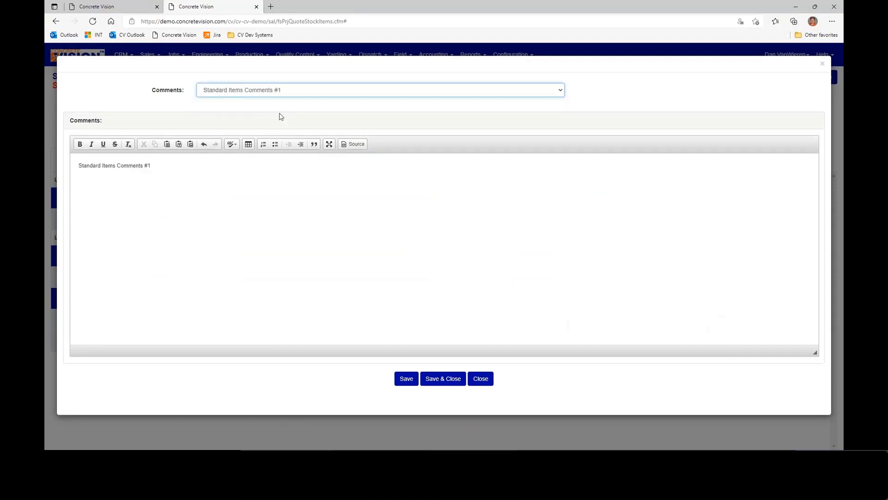
- Extend the barrier comment with the text "for a standard example." and save it
click(174, 167)
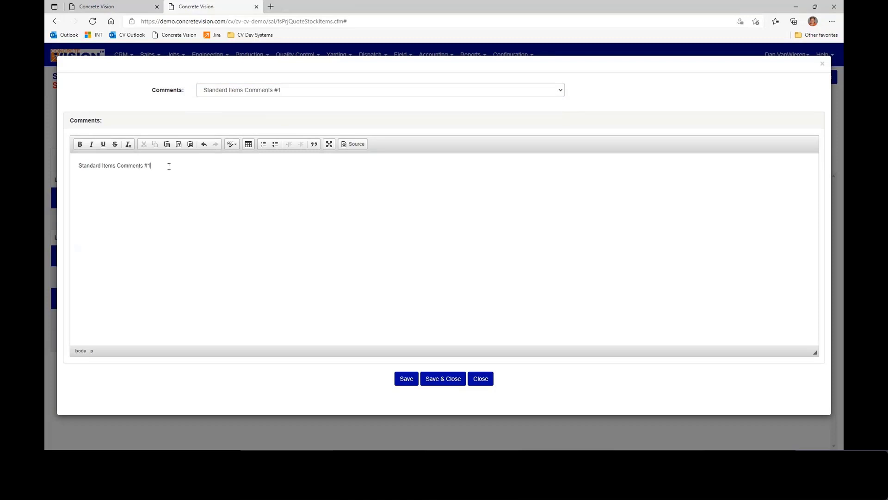
text(for a standard)
text(exapm)
key(BackSpace)
key(BackSpace)
key(BackSpace)
text(ample.)
click(445, 382)
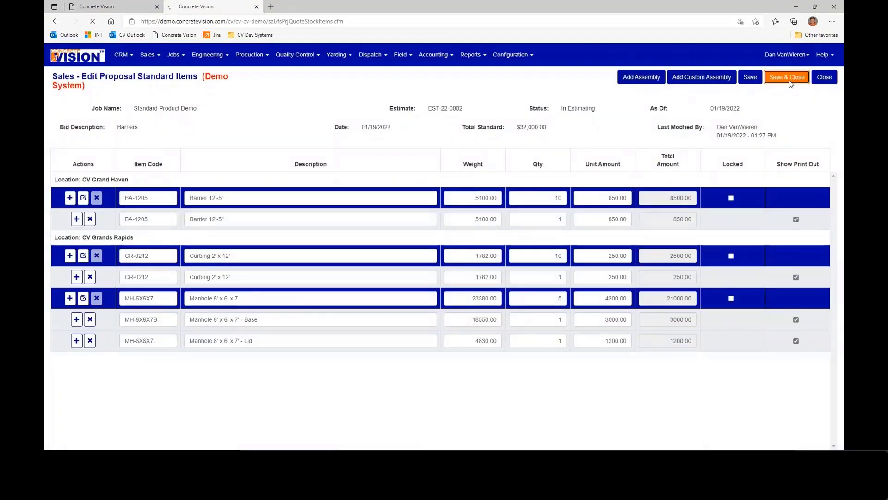
- Save and close the standard items, and check the barrier comment in a newly generated proposal report
click(788, 78)
click(695, 78)
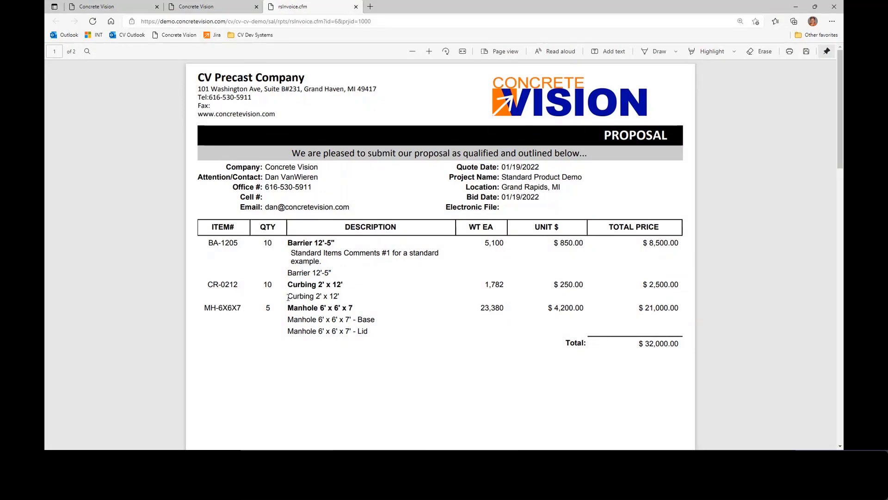
click(355, 8)
- Exclude the MH-6X6X7B base and MH-6X6X7L lid pieces from the print out in Stock Items, and save the items
click(135, 276)
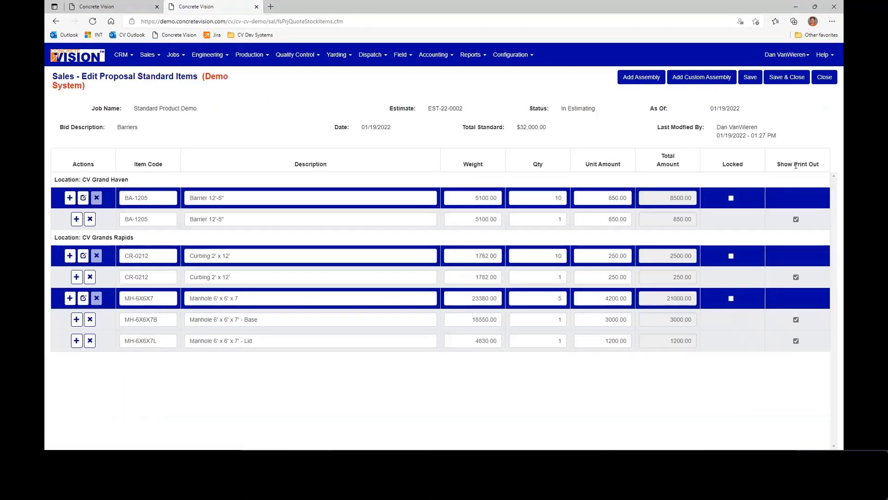
click(796, 220)
click(796, 219)
click(796, 320)
click(796, 341)
click(792, 79)
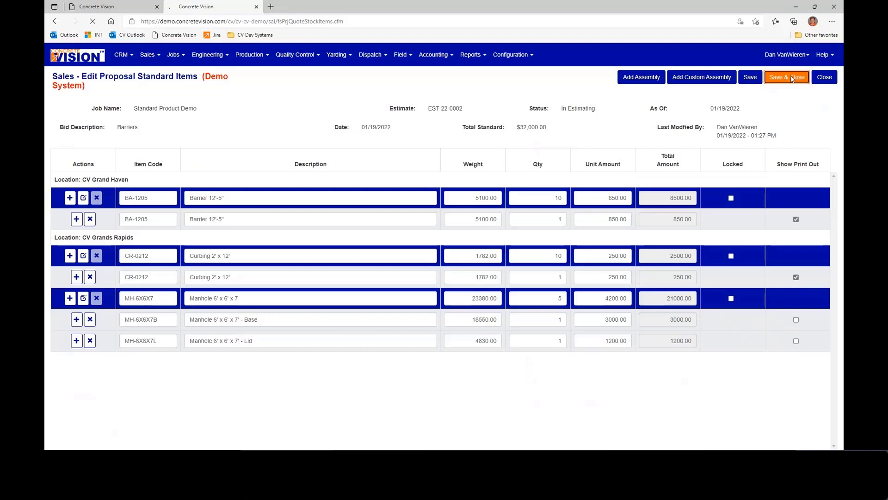
- Check the manhole item in a newly generated proposal report, and save and close the Barriers proposal
click(694, 77)
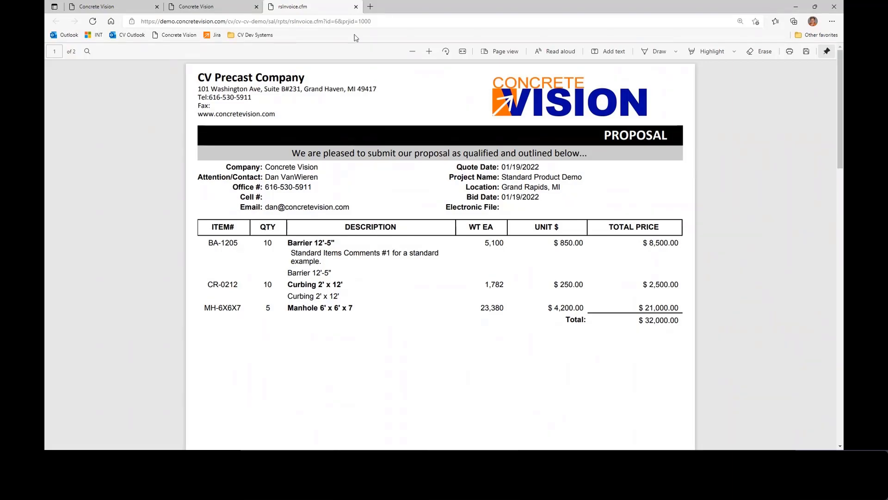
click(356, 7)
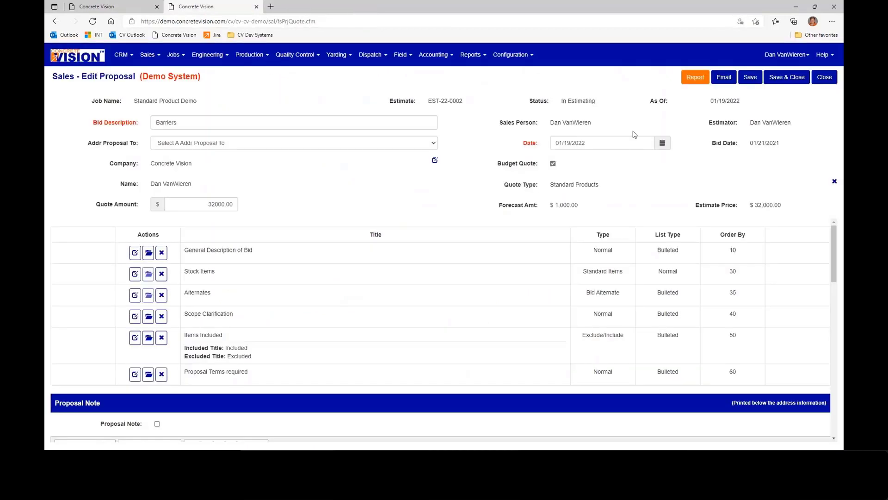
click(777, 78)
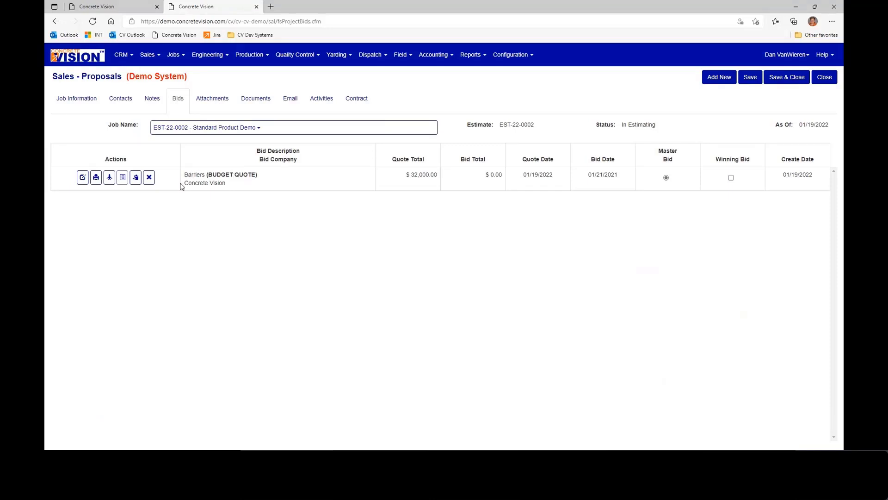
- Copy the Barriers proposal and open the Stock Items section of the copy
click(136, 178)
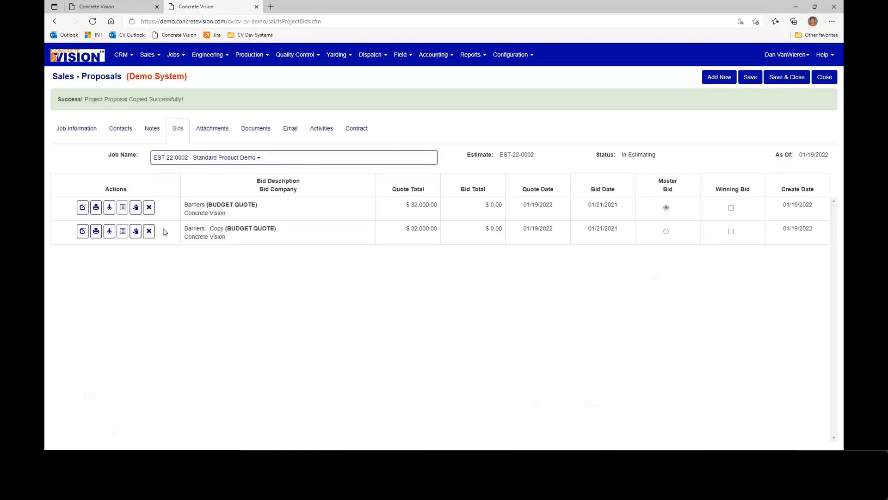
click(82, 233)
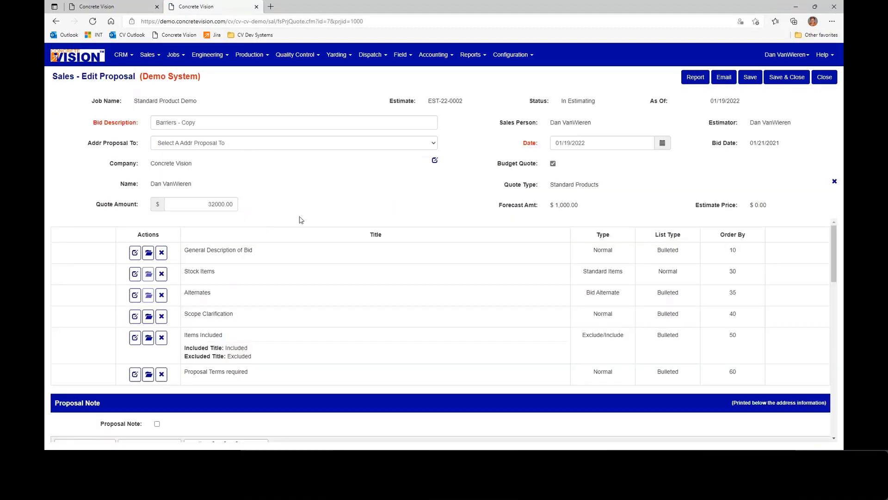
click(135, 277)
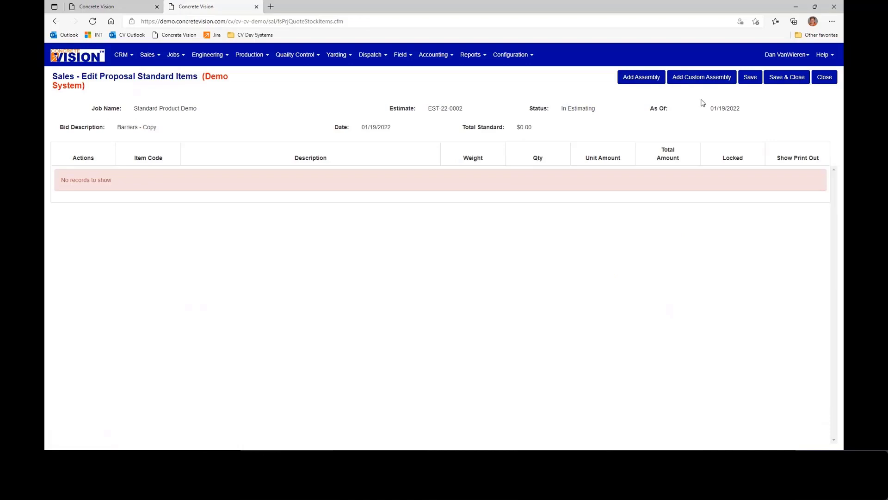
- Reopen the Stock Items section of the Barriers - Copy proposal and add the BA-1205 Barrier 12'-5" assembly
click(825, 77)
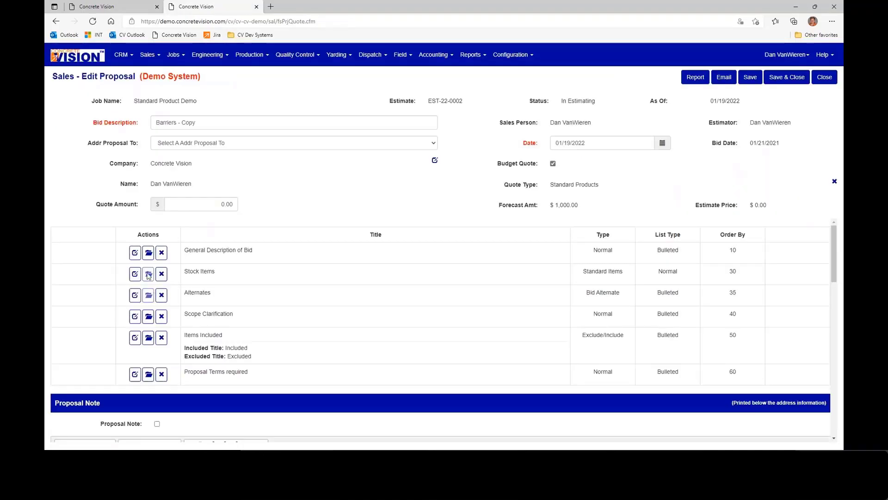
click(135, 274)
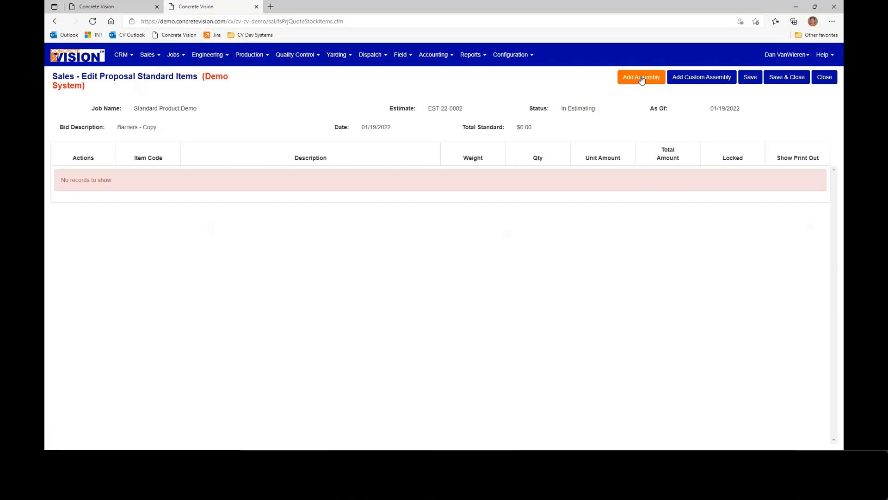
click(640, 75)
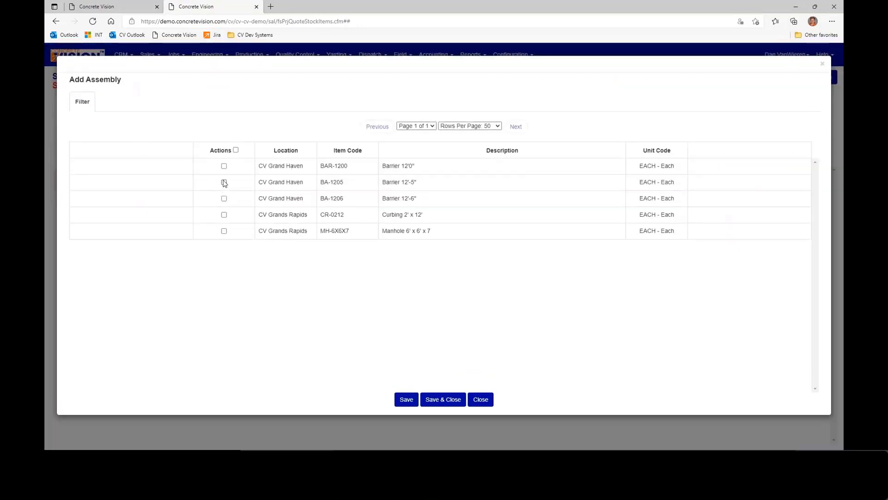
click(224, 182)
click(442, 400)
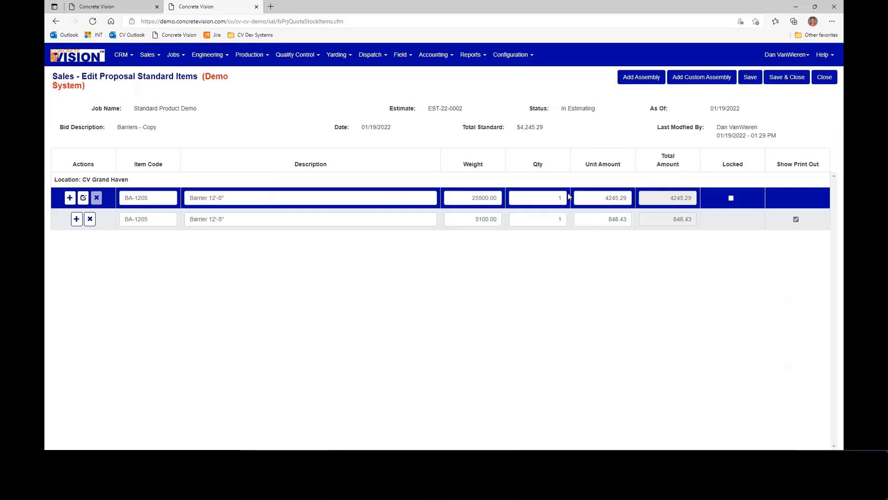
- Set the BA-1205 piece to quantity 1 at a unit amount of 850 and the assembly quantity to 10, and save and close the items
click(555, 219)
double_click(604, 219)
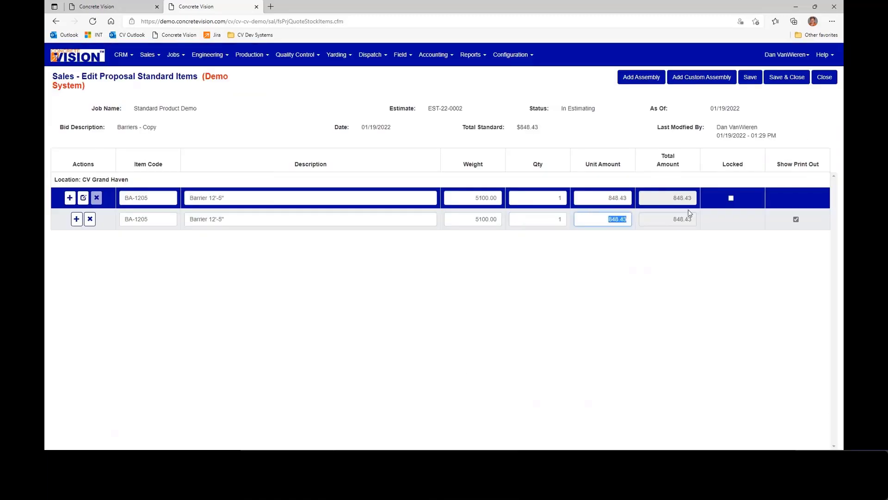
text(850)
click(560, 219)
click(560, 198)
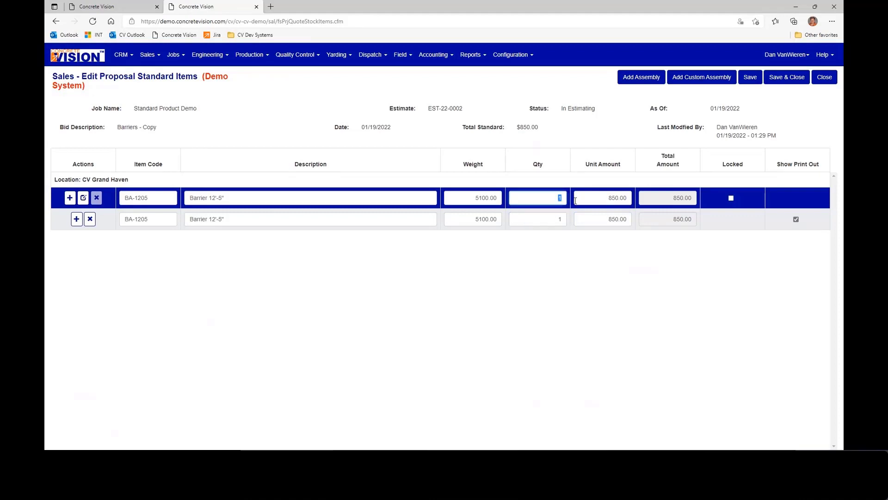
text(0)
key(Tab)
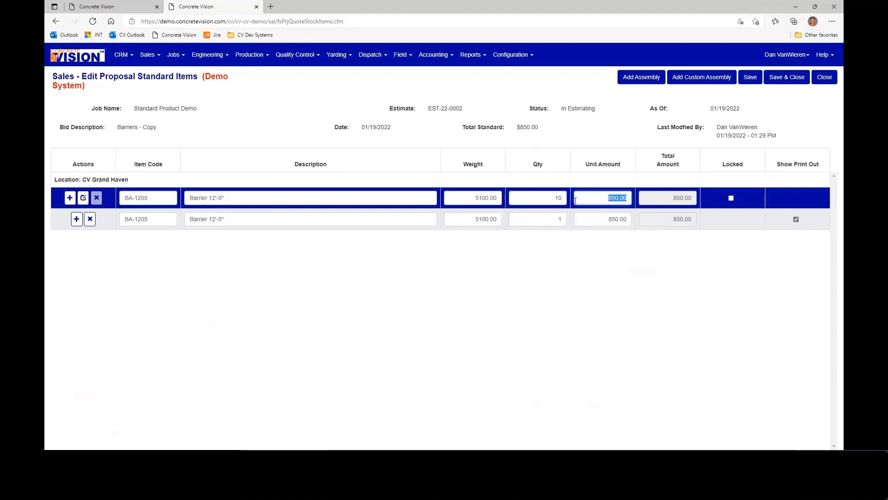
click(785, 76)
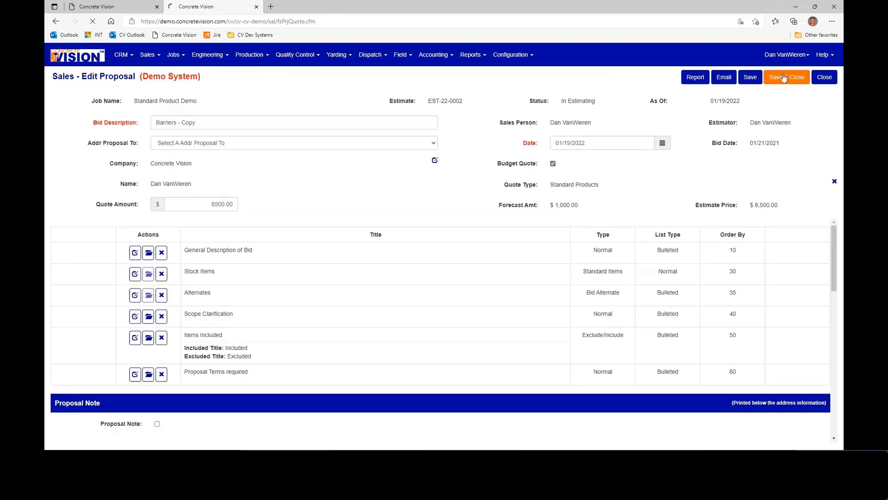
- Change the copied proposal's bid description to Barriers Only, and save and close the proposal
drag(179, 123, 248, 127)
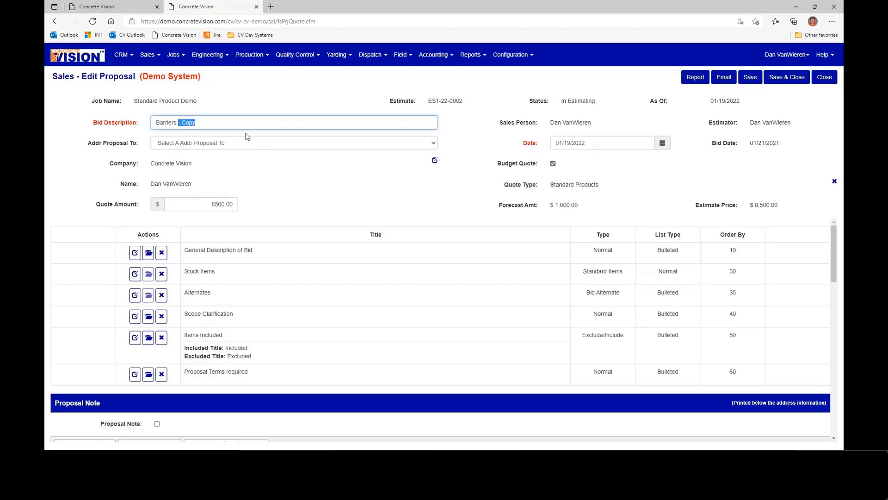
text(Only)
click(790, 81)
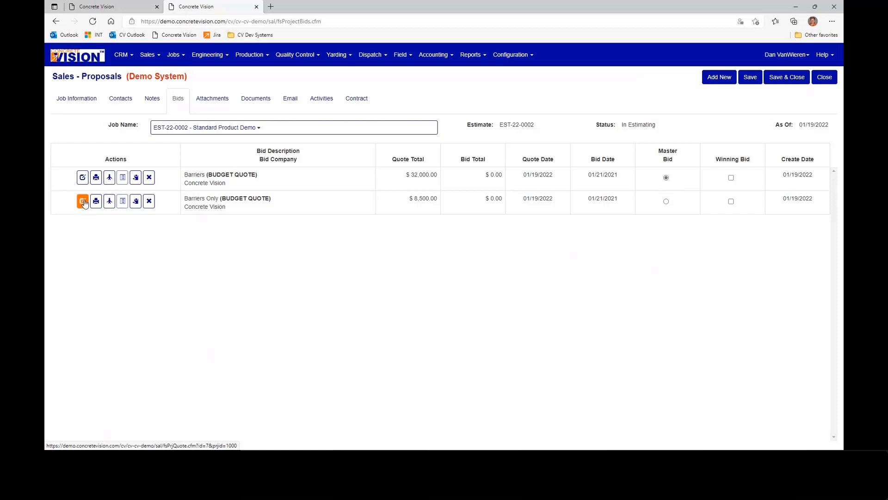
- Review the email message prepared for the original Barriers proposal without sending it, and save and close the proposal
click(83, 179)
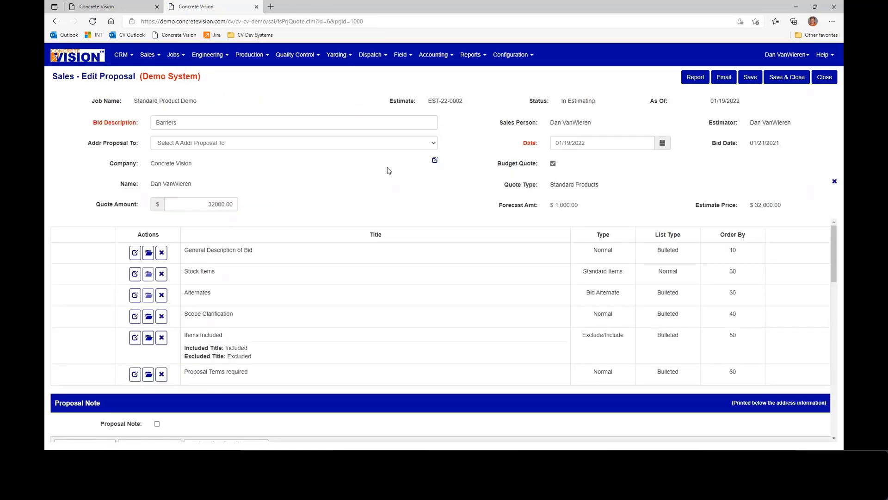
click(724, 77)
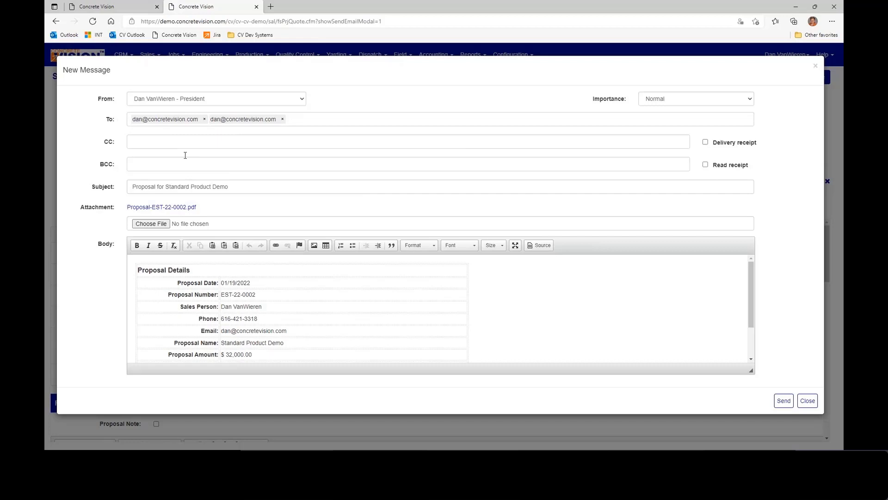
scroll(323, 311, down, 1)
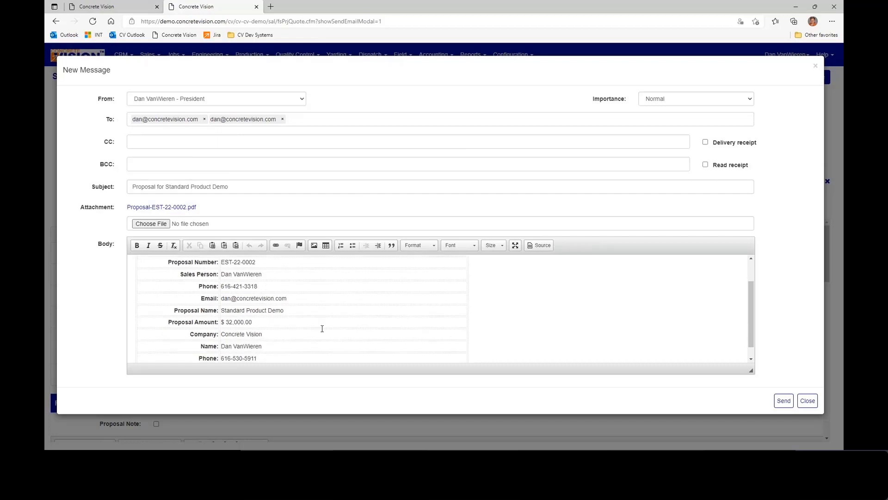
scroll(323, 326, down, 1)
scroll(321, 319, up, 3)
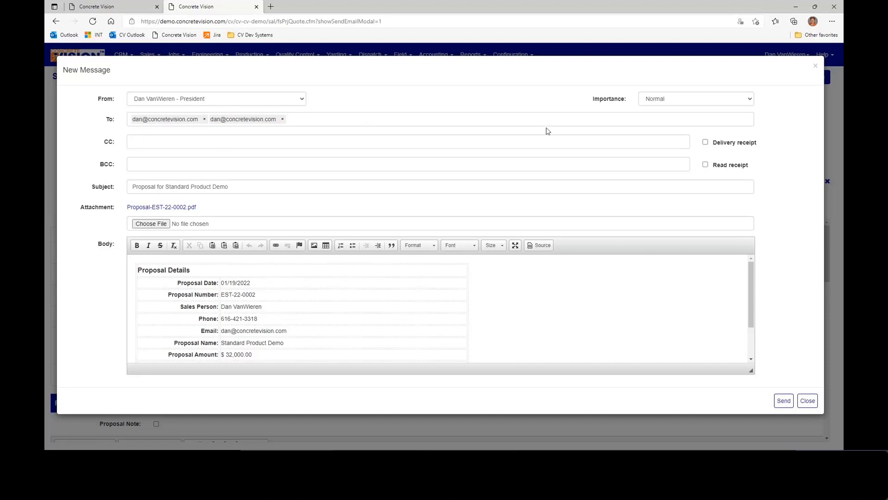
click(807, 402)
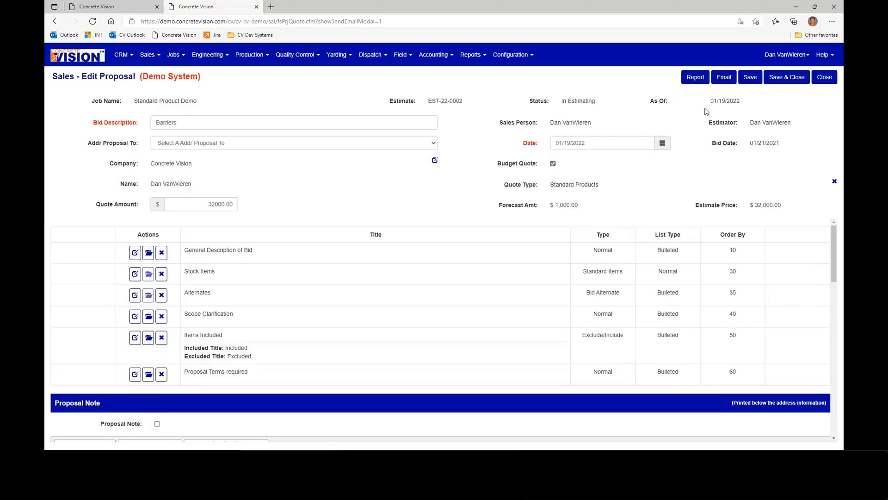
click(786, 77)
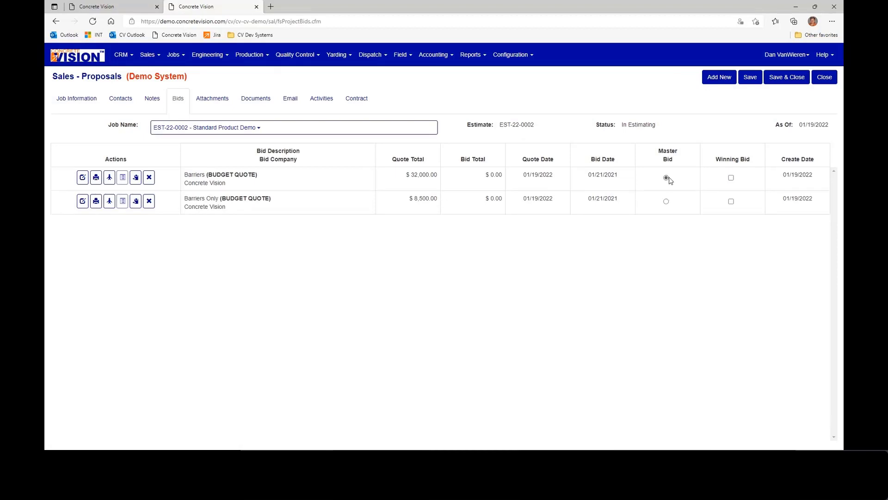
- Mark the Barriers proposal as the winning bid, and move estimate EST-22-0002 to a job with job number 2000
click(731, 177)
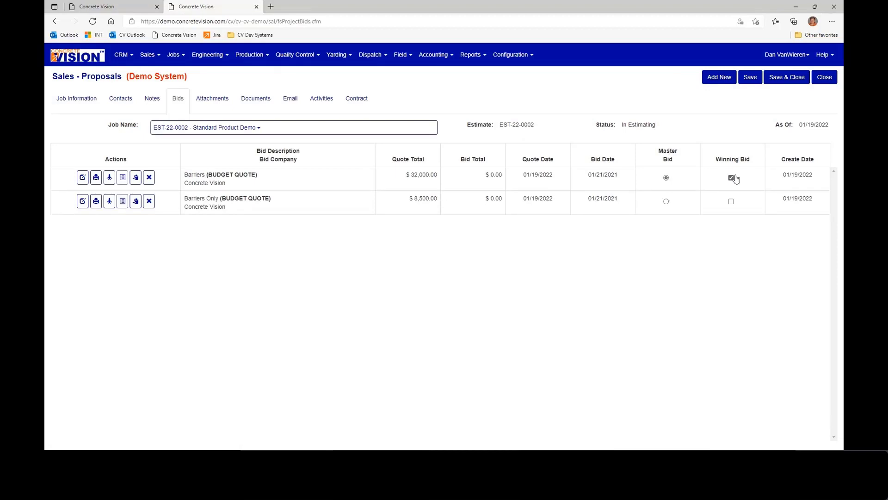
click(785, 78)
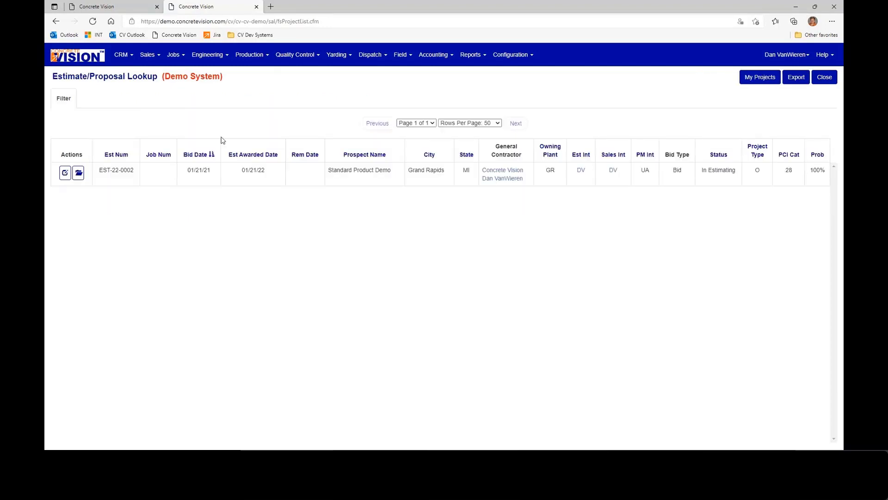
click(146, 56)
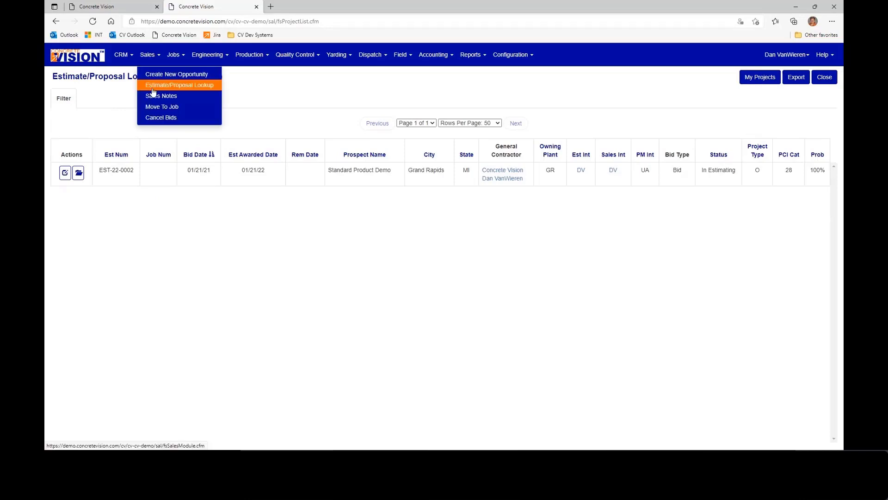
click(152, 107)
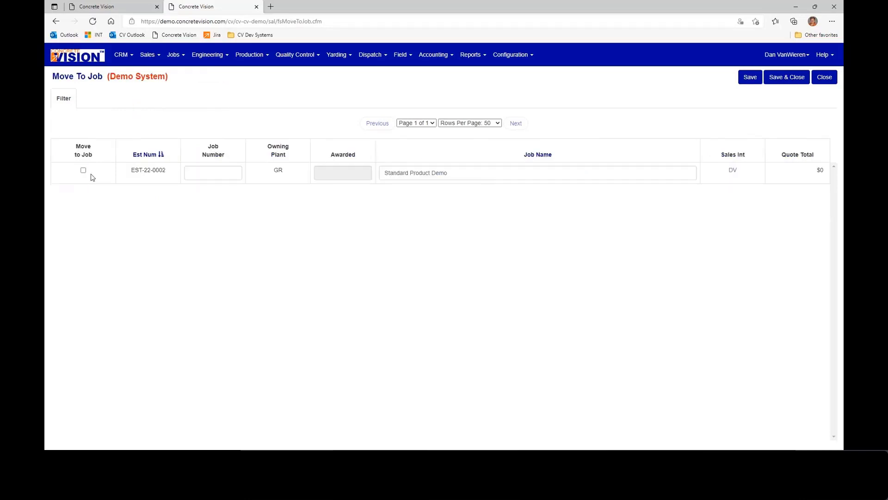
click(84, 170)
click(205, 172)
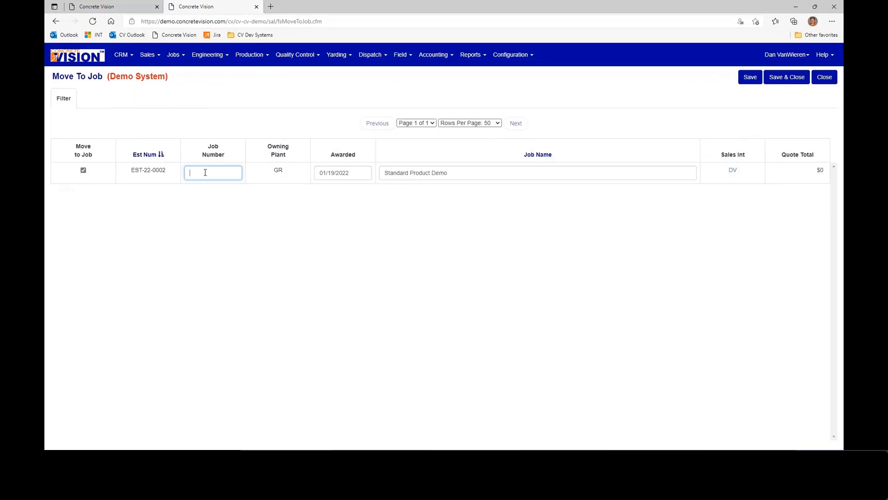
text(2000)
click(788, 79)
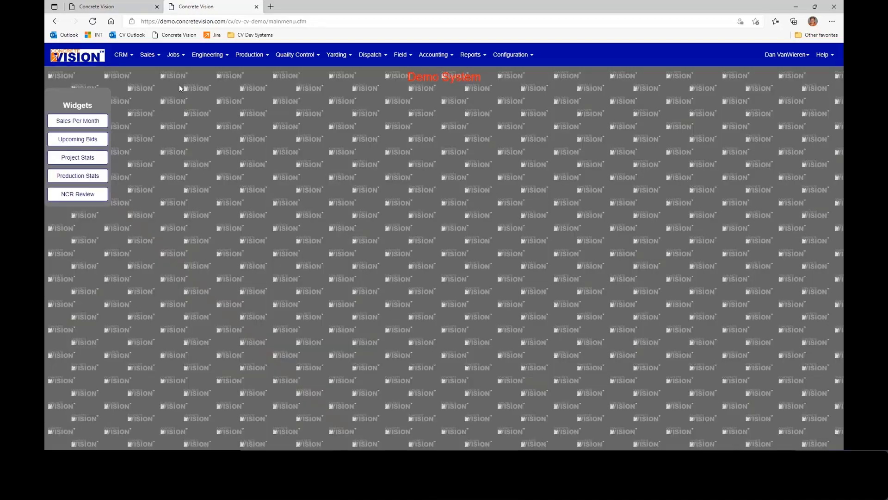
- Open job 2000, Standard Product Demo, from the job search and view its piece marks
click(179, 58)
click(187, 74)
drag(140, 175, 152, 178)
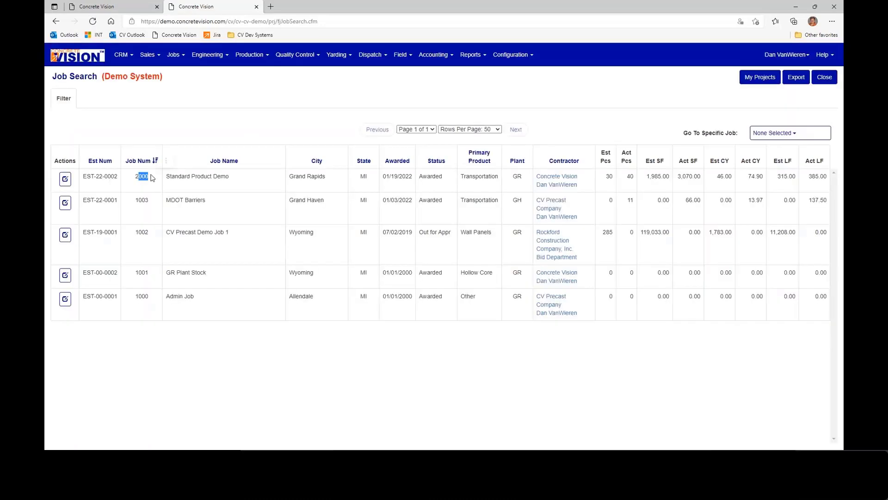
click(65, 181)
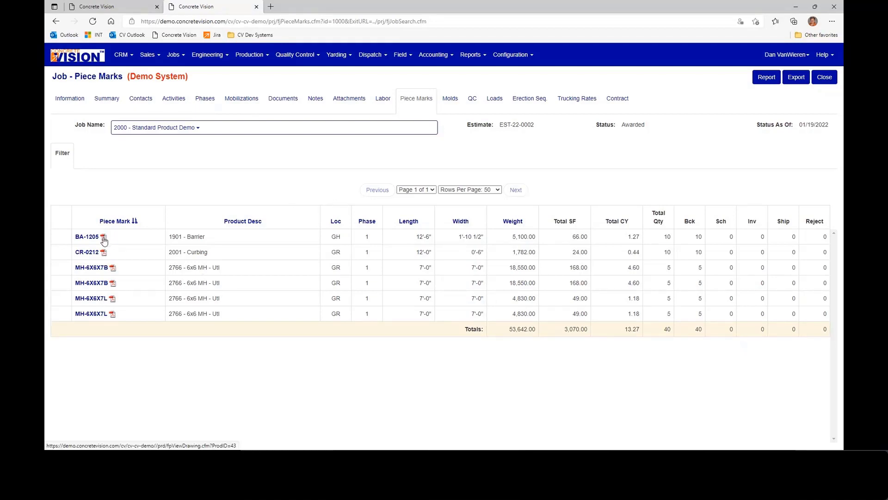
- View the piece drawing of the second MH-6X6X7B piece mark, and close the drawing and the job
click(113, 284)
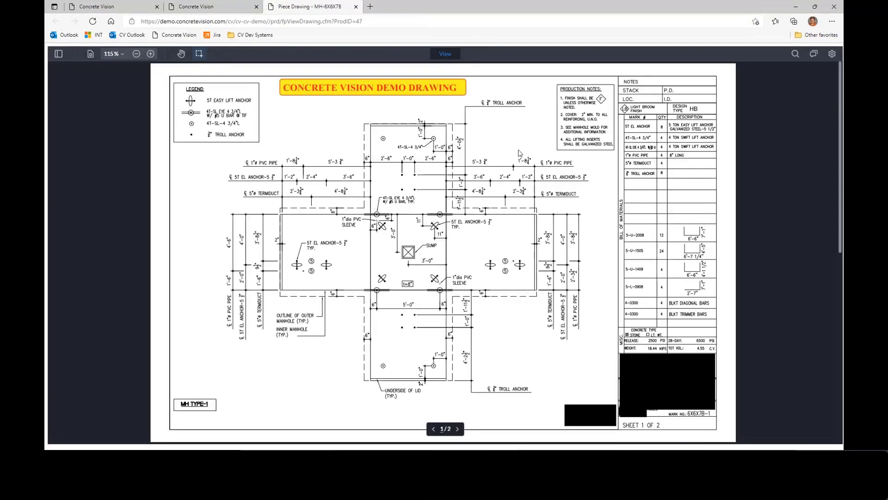
click(355, 7)
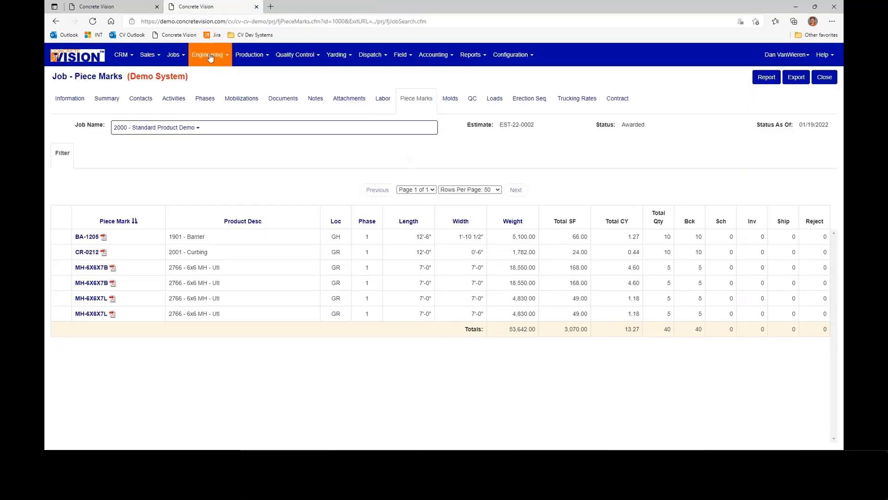
click(823, 77)
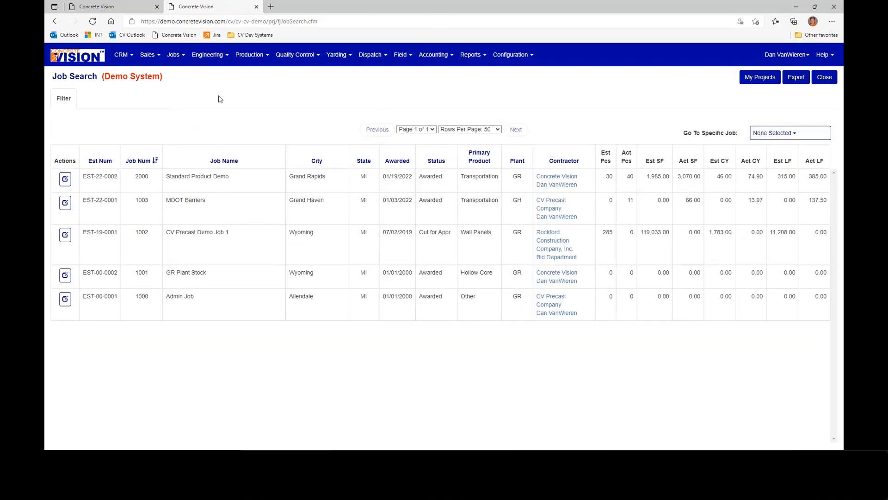
- Leave the job search, close the extra browser tab, and return from the manhole base template to the main menu
click(90, 59)
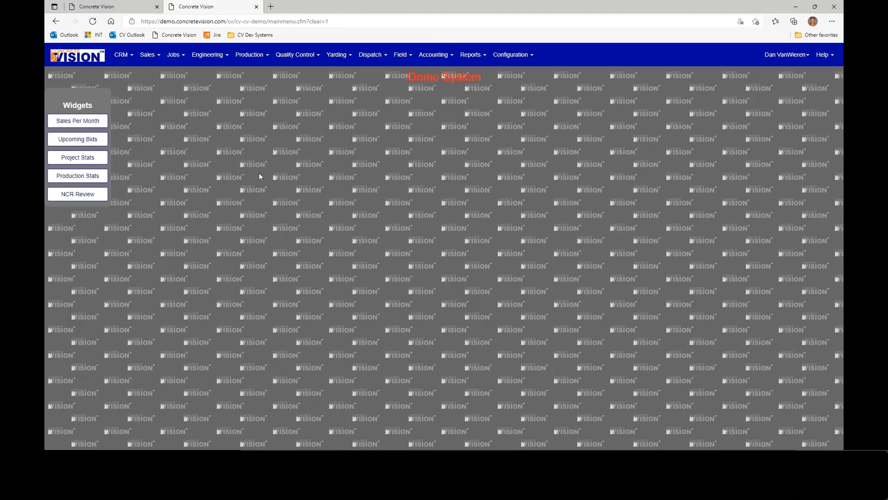
click(133, 9)
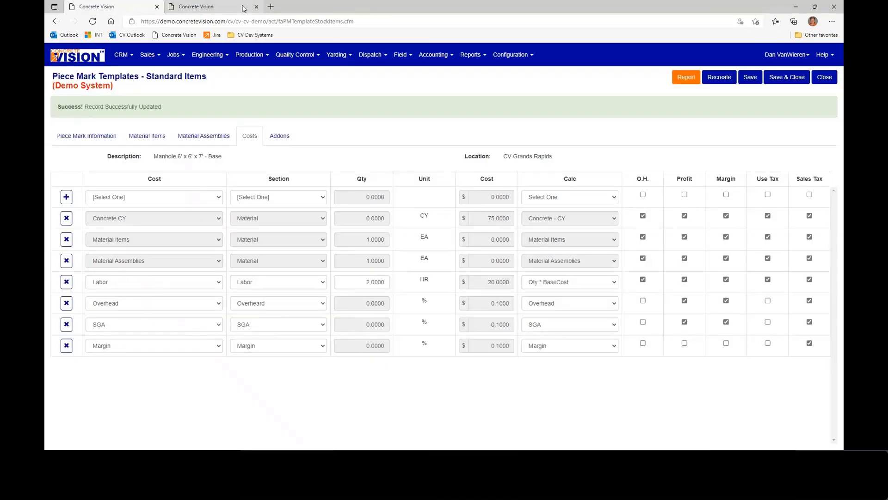
click(256, 7)
click(92, 58)
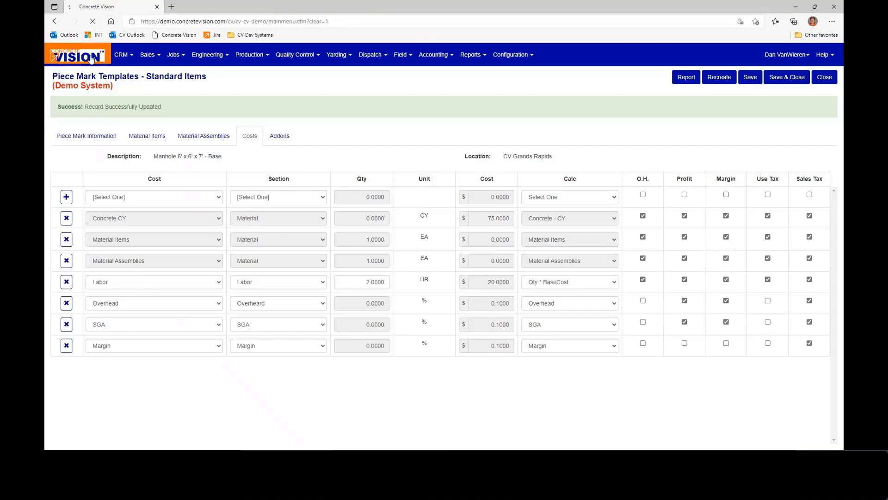
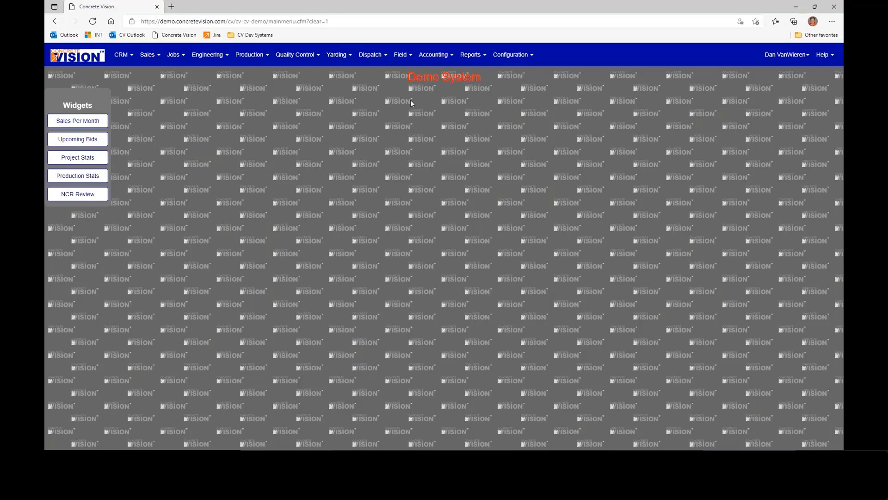
- Open the piece mark templates list, view the BA-1205 barrier template, and close it
click(435, 56)
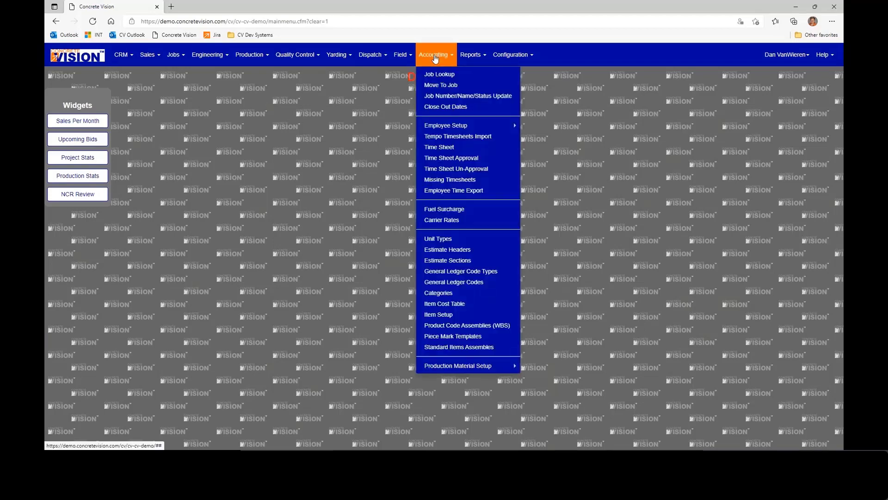
click(466, 335)
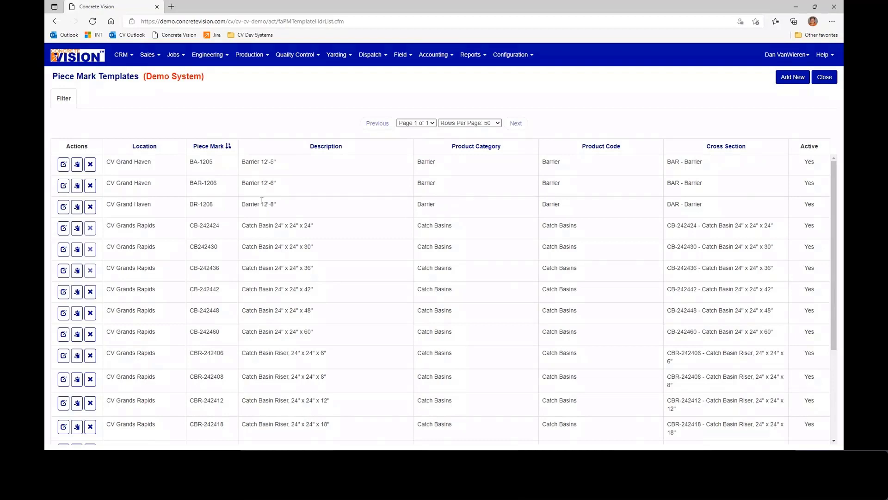
drag(191, 184, 287, 182)
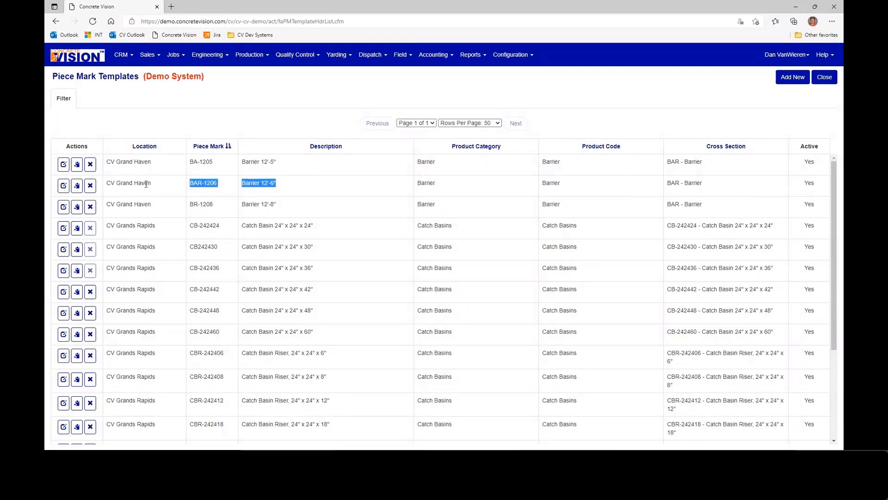
click(63, 165)
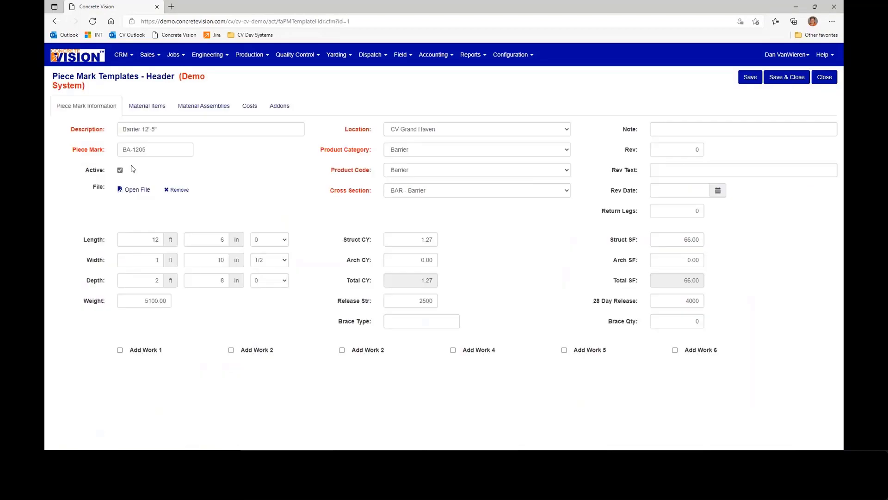
click(777, 83)
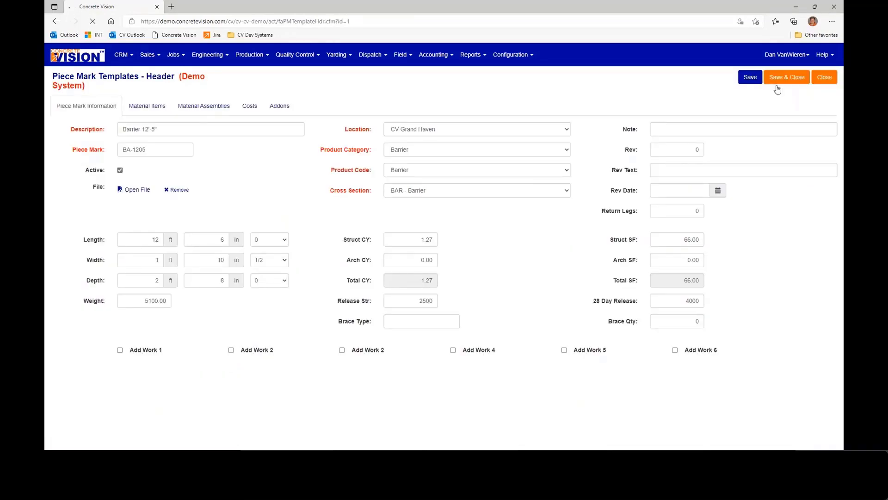
- Attach BA-1205.pdf from the tickets folder in CV-Demo-Files to the BAR-1206 barrier template, and save the record
click(62, 181)
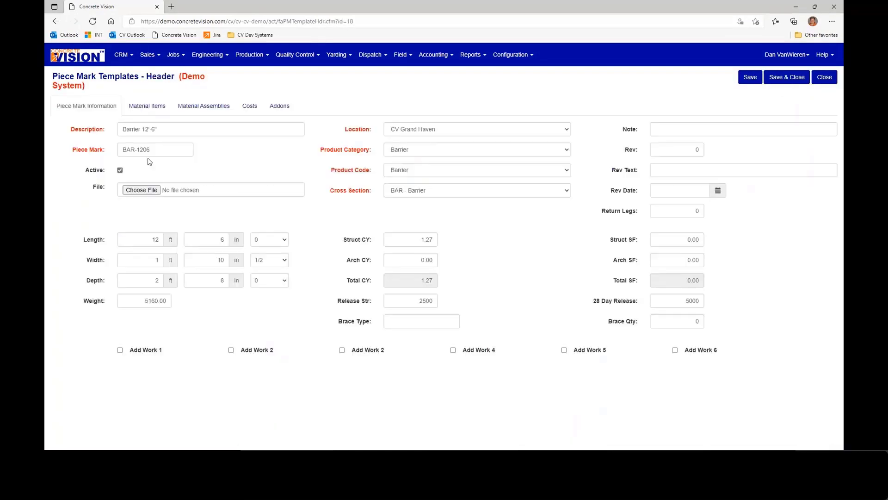
click(144, 193)
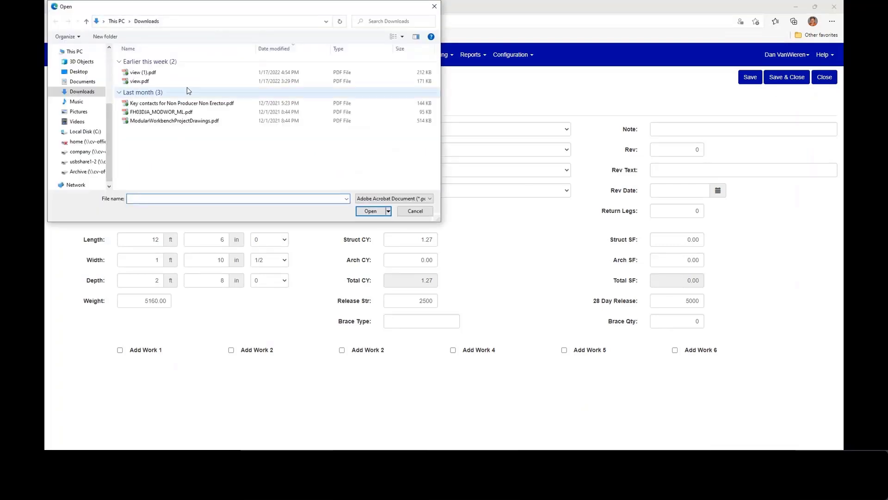
scroll(88, 75, up, 2)
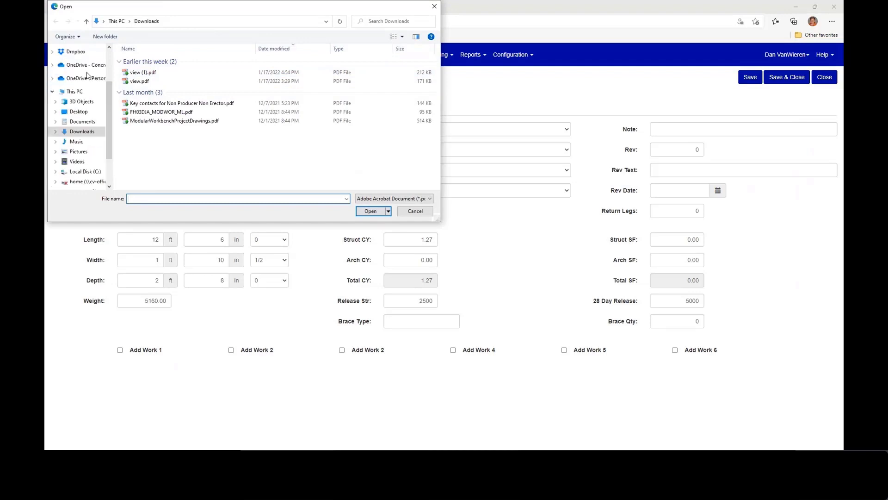
click(107, 67)
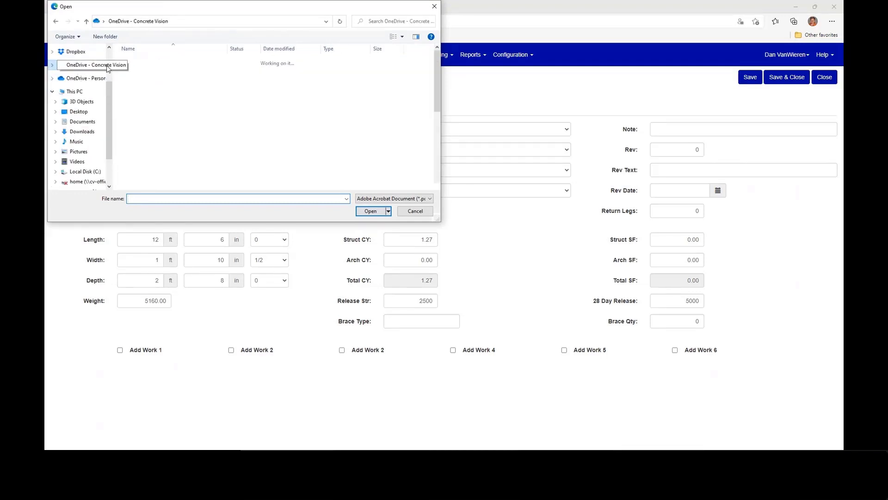
double_click(146, 96)
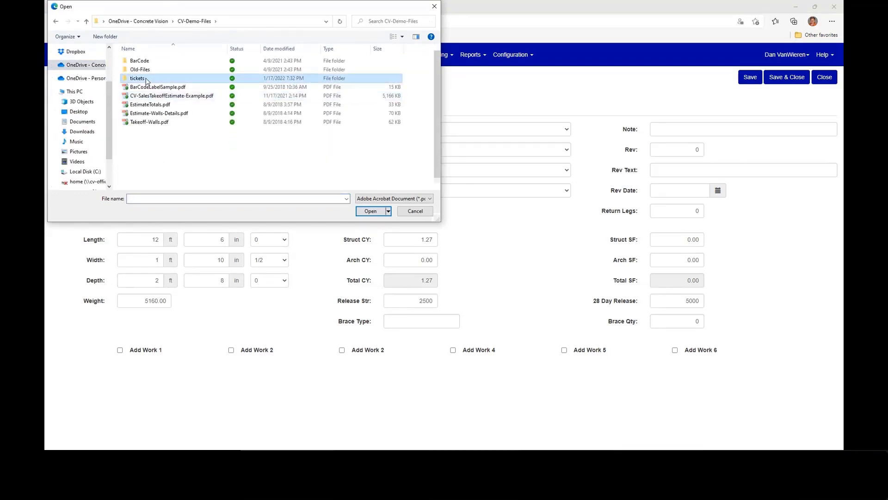
double_click(146, 81)
double_click(150, 73)
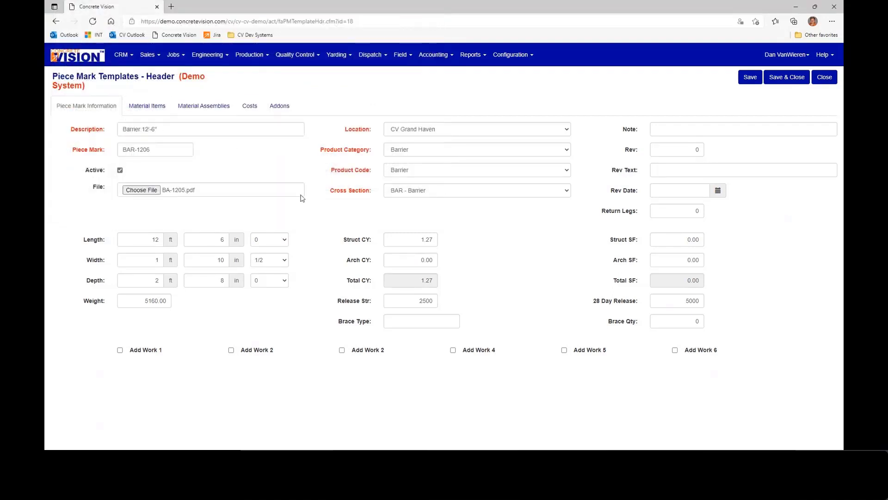
click(748, 81)
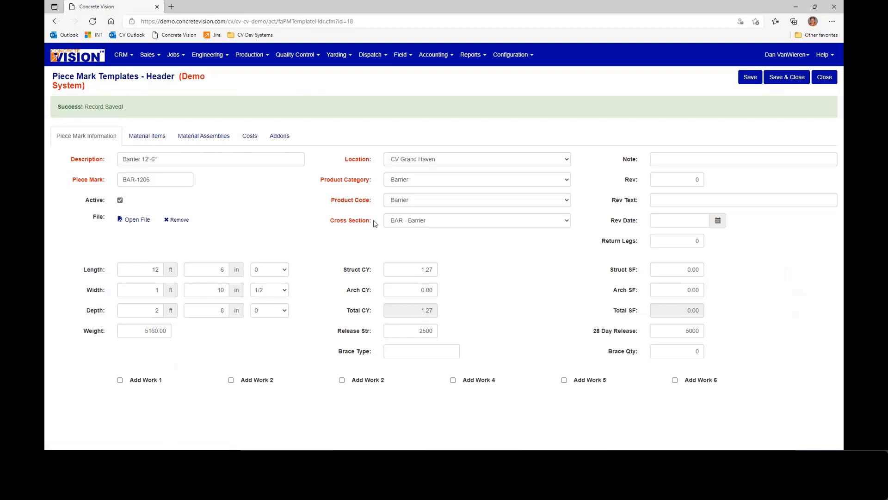
- Set the structural cubic yards of the BAR-1206 template to 1.3
drag(411, 271, 487, 272)
text(1.3)
key(Tab)
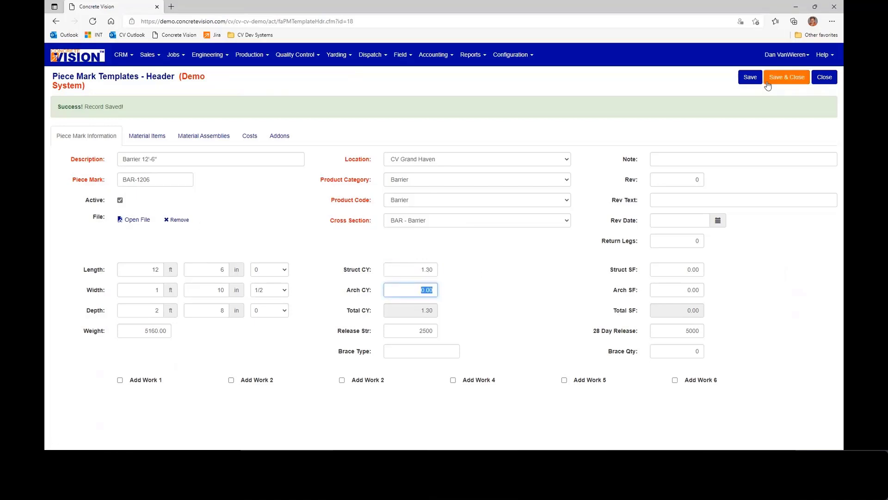
- Remove the attached file from the BAR-1206 template, close it without saving, and return to the main menu
click(179, 219)
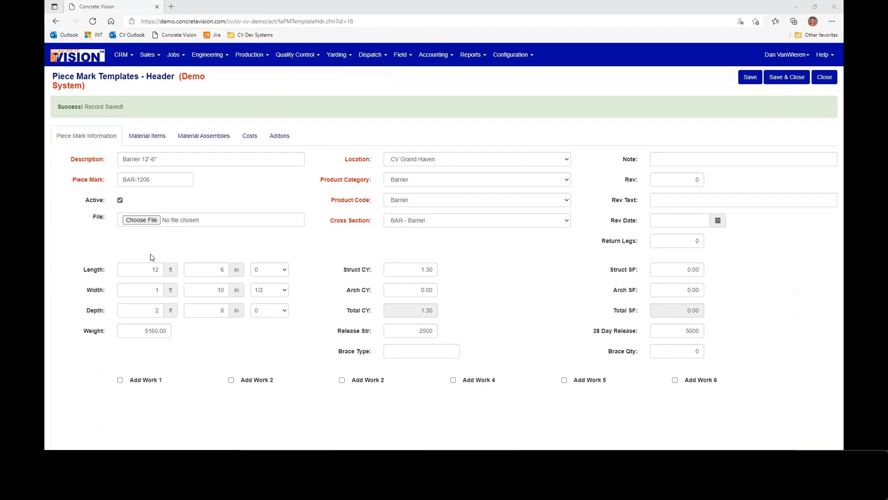
click(825, 78)
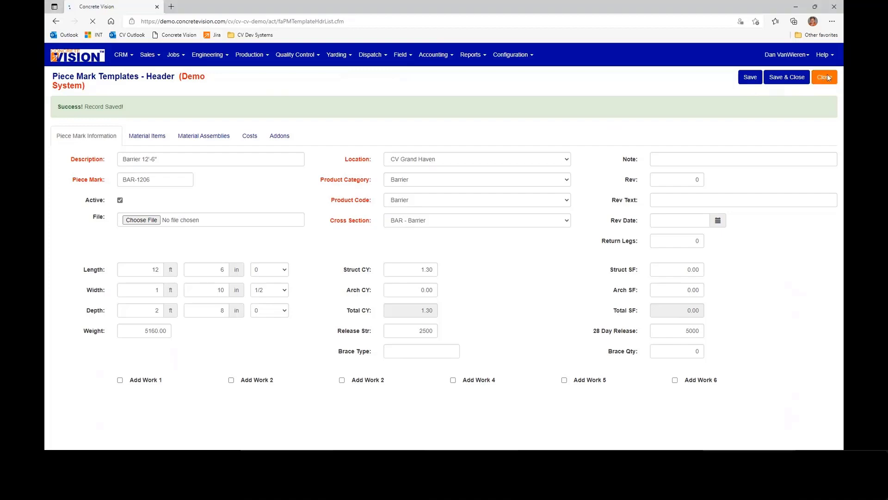
click(92, 61)
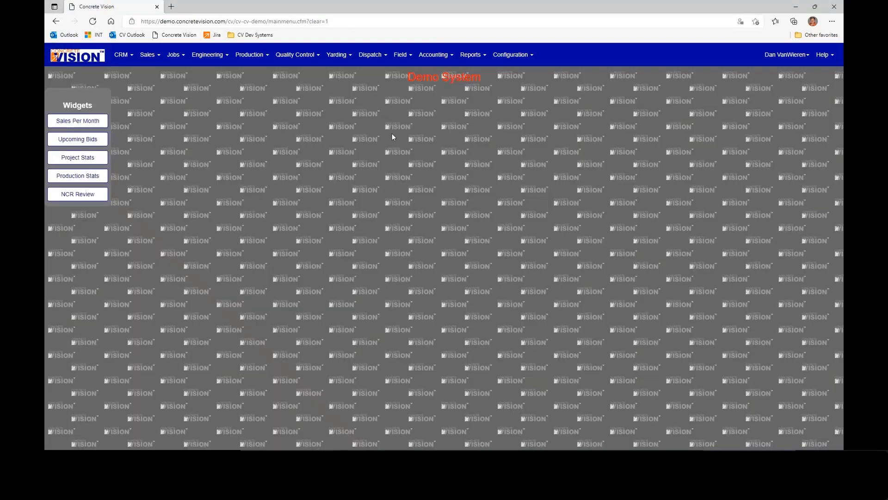
- Open the production material items list and view the #3 (10M) Rebar item
click(442, 56)
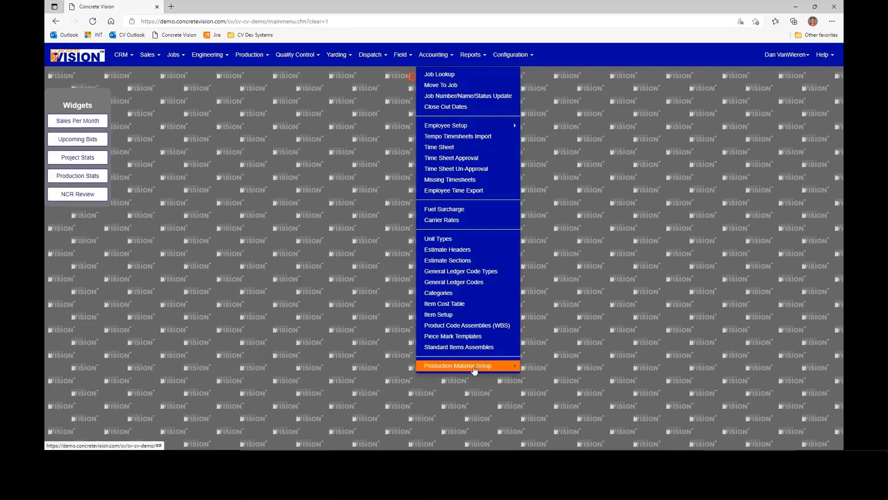
mouse_move(475, 367)
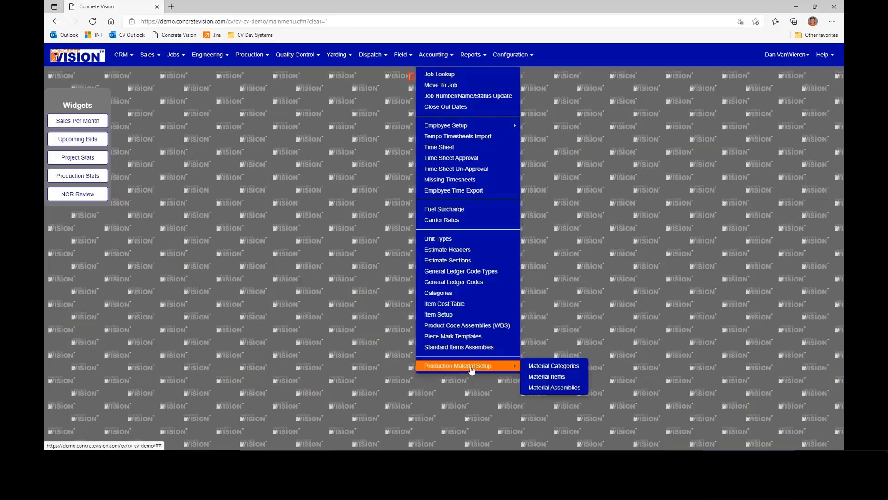
click(562, 377)
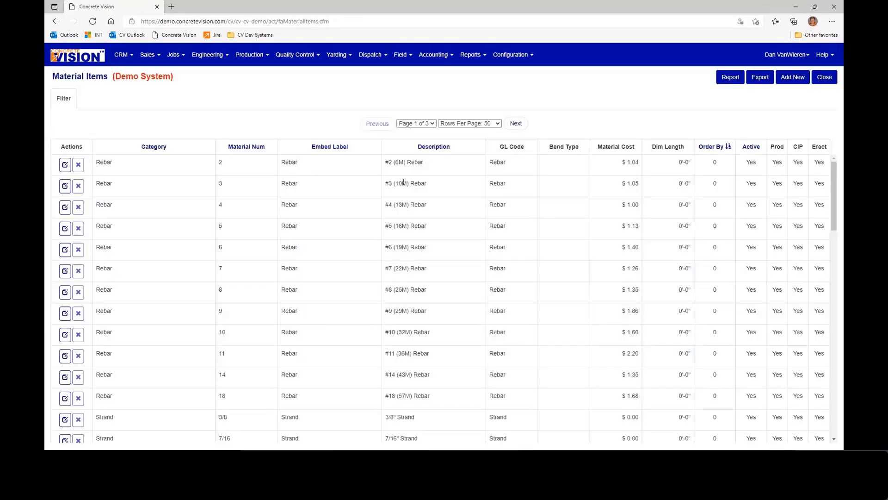
click(65, 186)
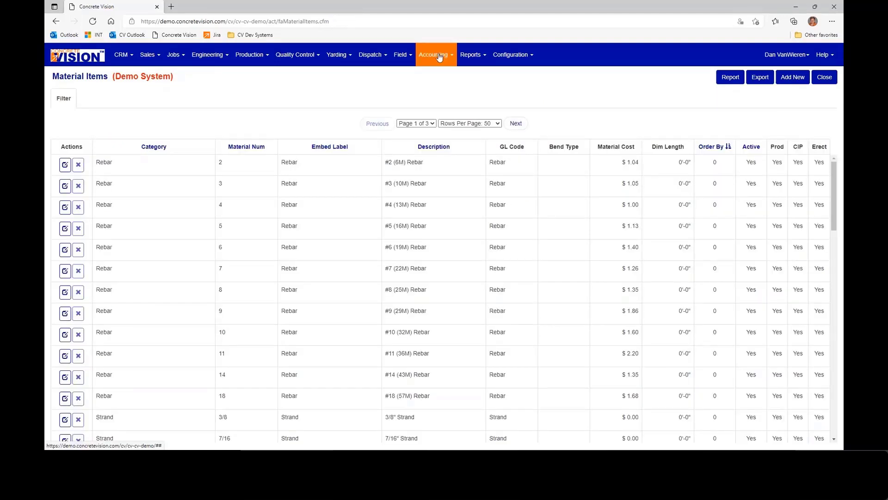
- Open the material assemblies list, view the sub assembly items of erection plate EP505, and close it
click(433, 54)
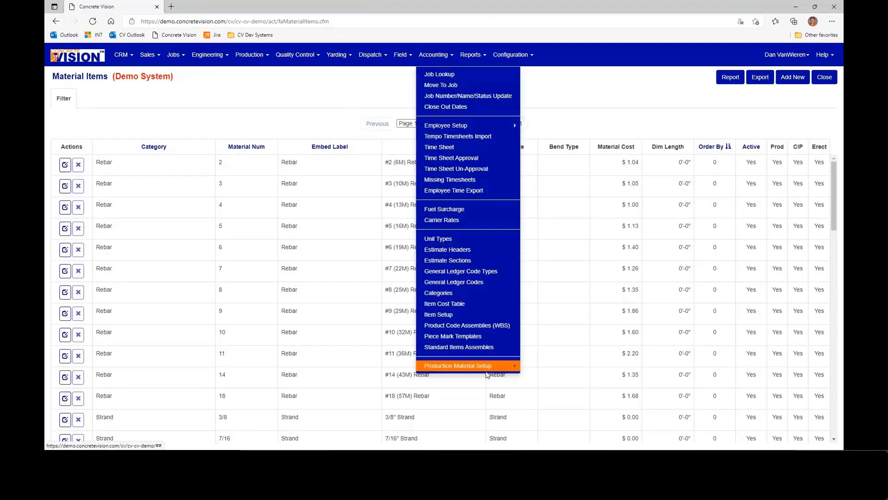
mouse_move(486, 373)
click(545, 390)
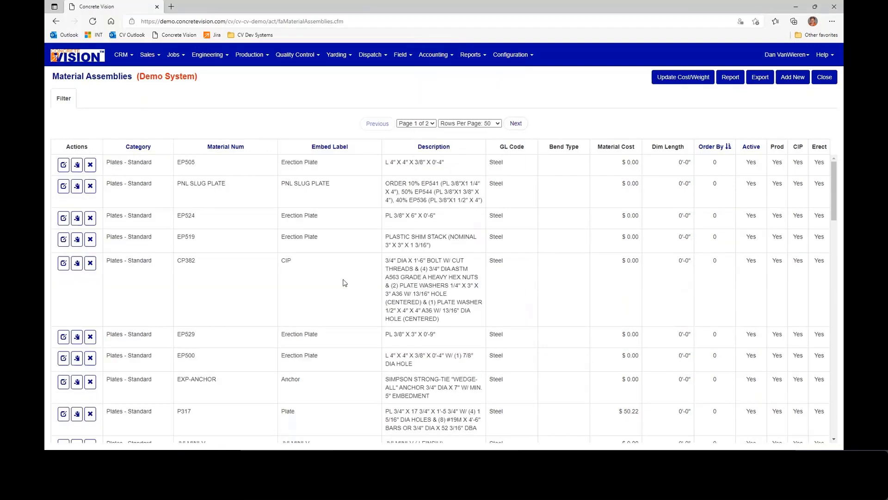
click(61, 165)
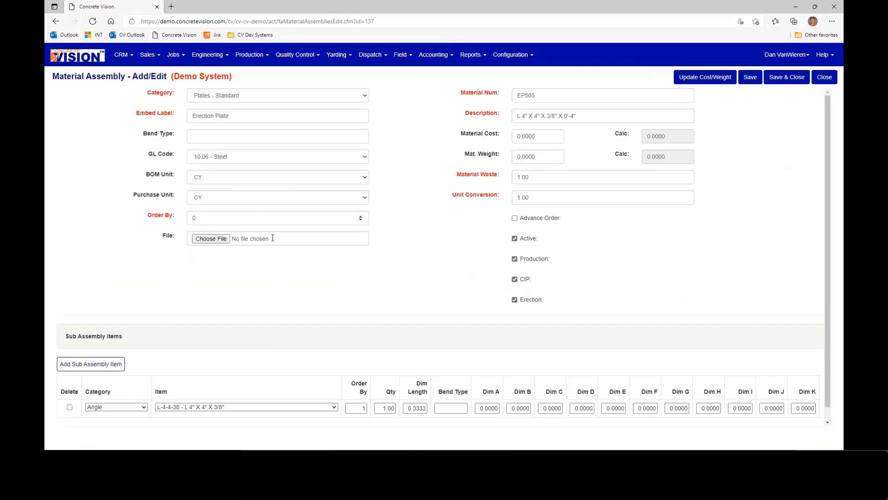
scroll(299, 364, down, 1)
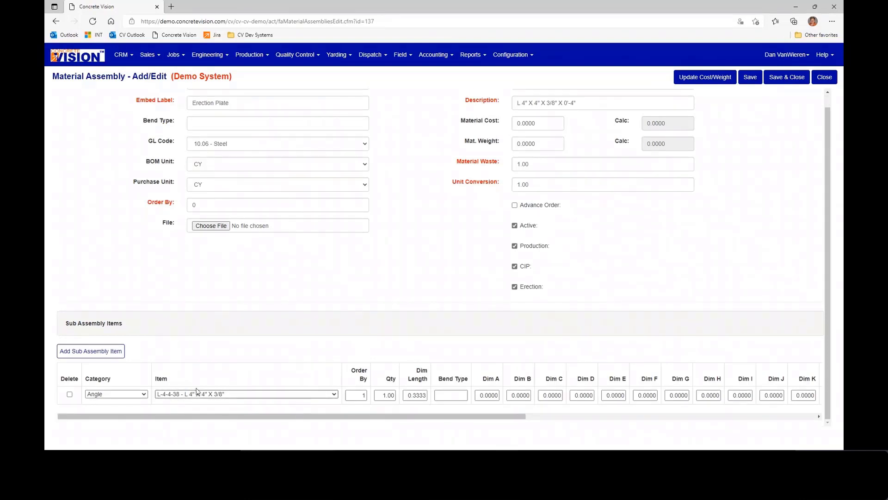
click(821, 77)
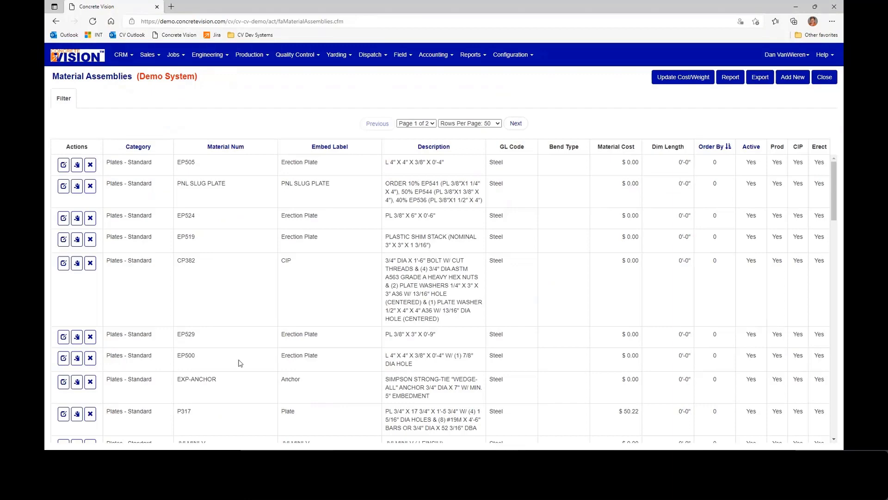
- Filter the material assemblies by the Straight Bar category and open assembly 5-1202
scroll(240, 363, down, 5)
click(60, 99)
click(206, 130)
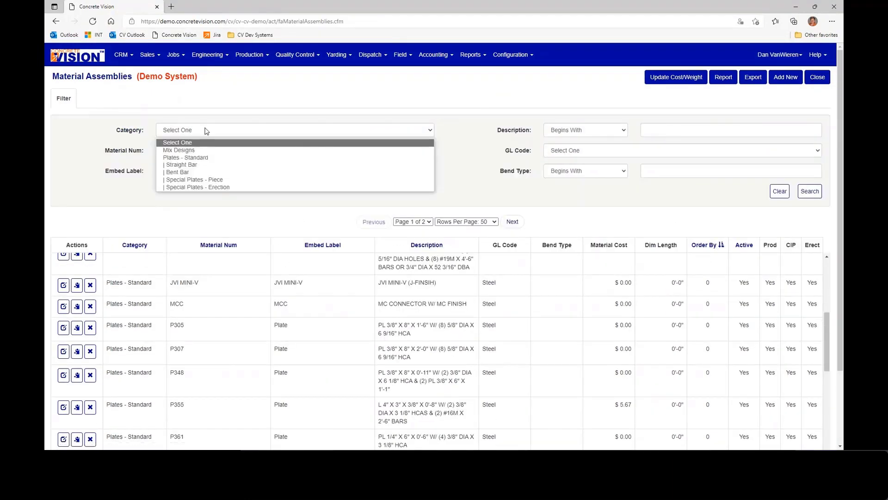
click(222, 165)
click(816, 194)
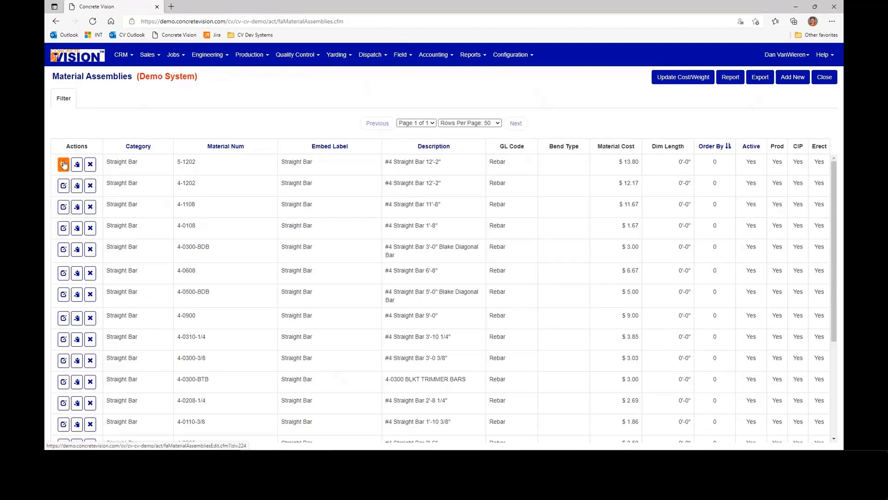
click(64, 164)
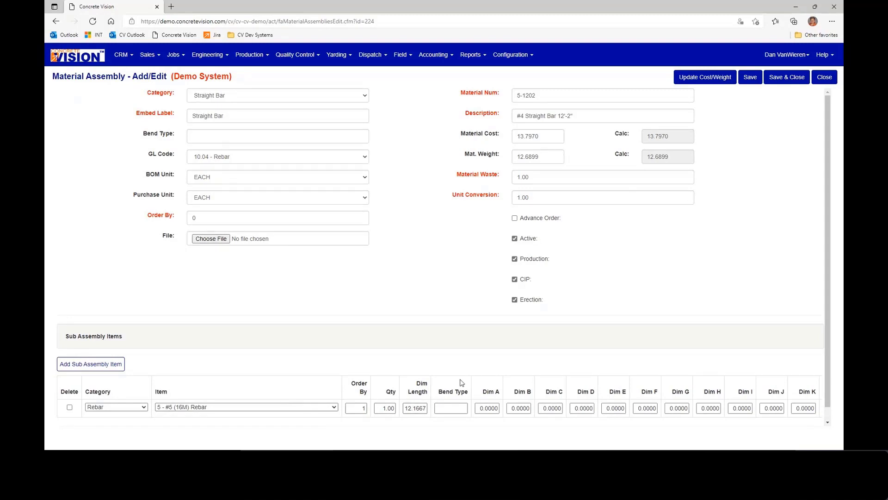
- Examine the rebar length and compare the calculated and entered material costs of assembly 5-1202
drag(406, 408, 426, 408)
drag(684, 136, 643, 138)
click(632, 138)
click(532, 136)
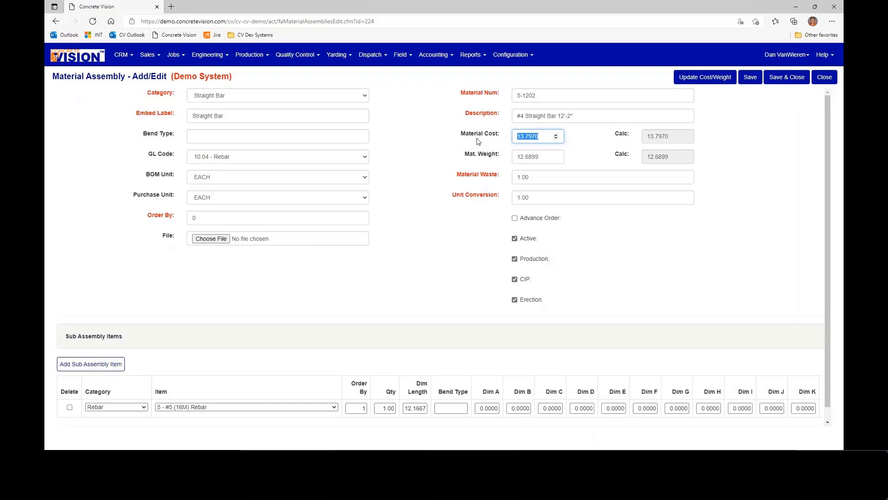
click(594, 144)
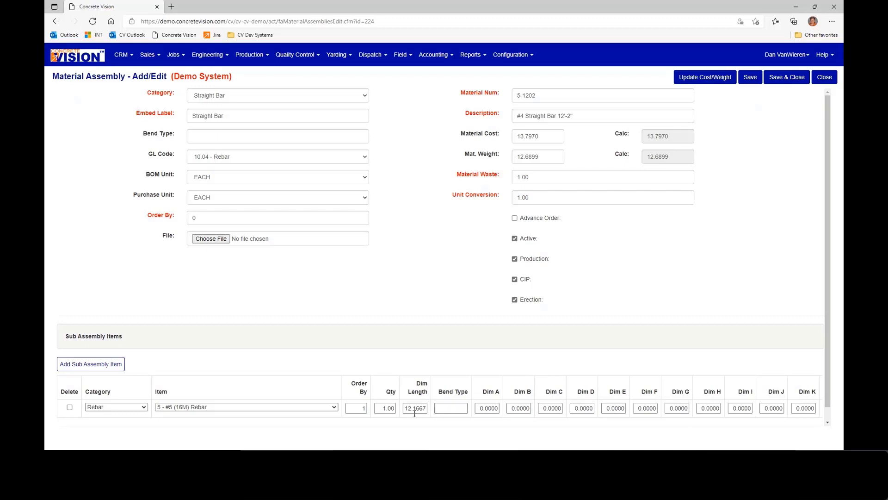
- Add a second sub assembly item to 5-1202 with category Rebar and item 4 - #4 (13M) Rebar
scroll(397, 406, down, 1)
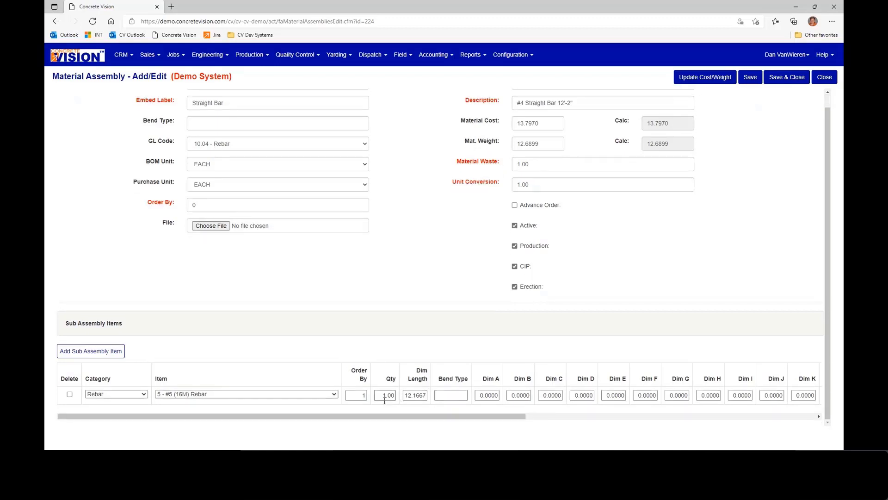
click(118, 352)
click(134, 411)
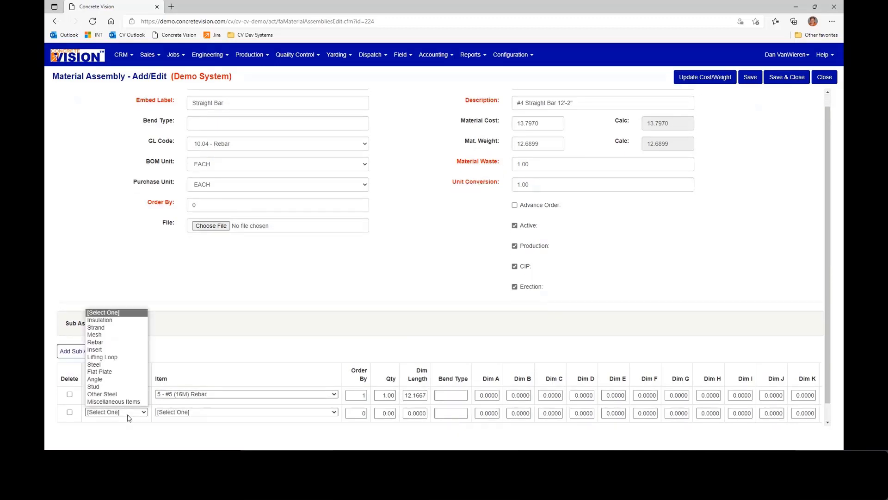
click(116, 345)
click(181, 411)
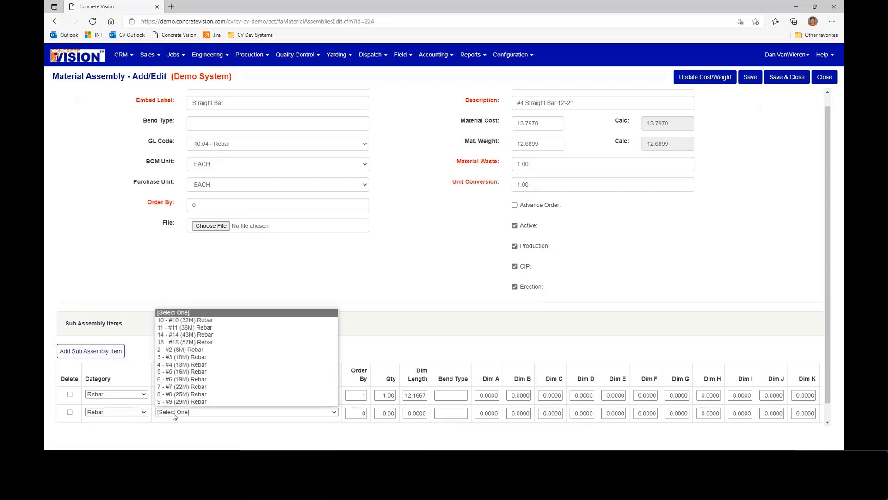
click(194, 366)
- Set the #4 rebar sub assembly item's order to 1, quantity to 1 and length to 10, and save the assembly
key(Tab)
text(1)
key(Tab)
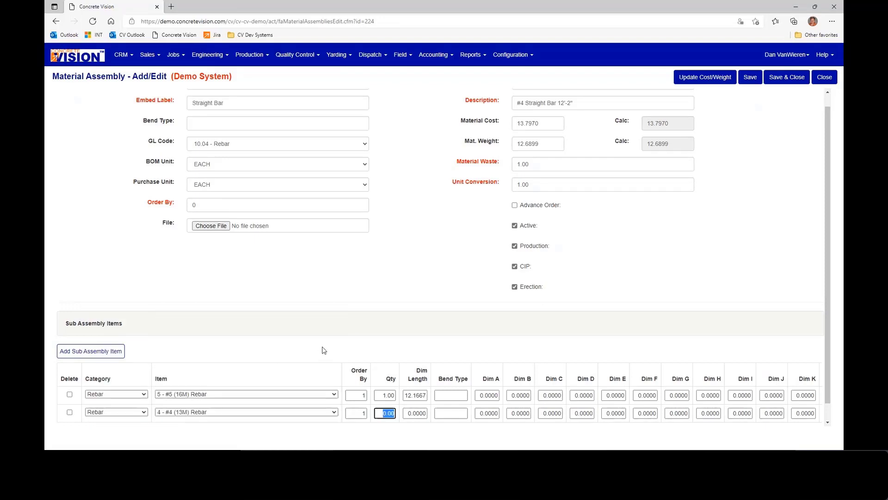
text(1)
key(Tab)
text(10)
key(Tab)
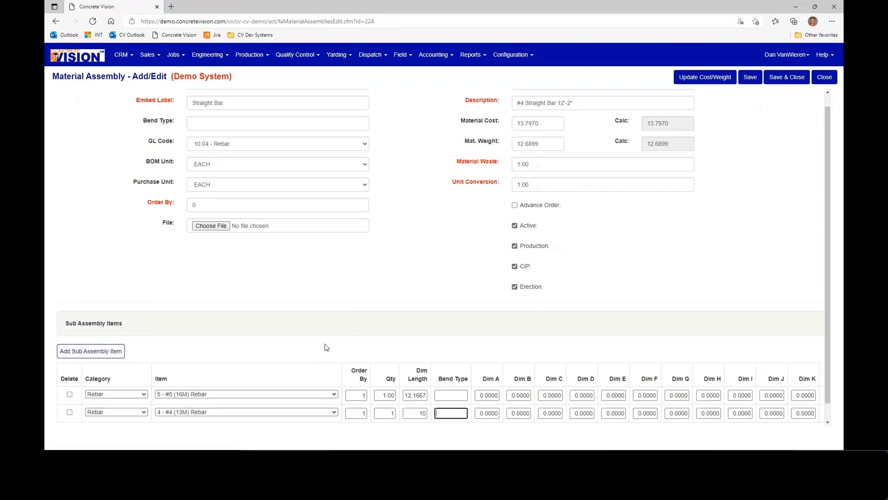
click(752, 79)
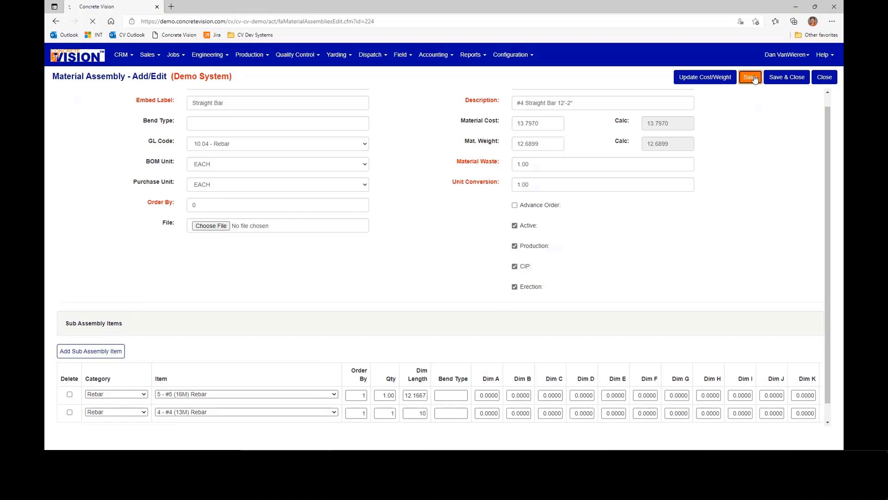
double_click(674, 138)
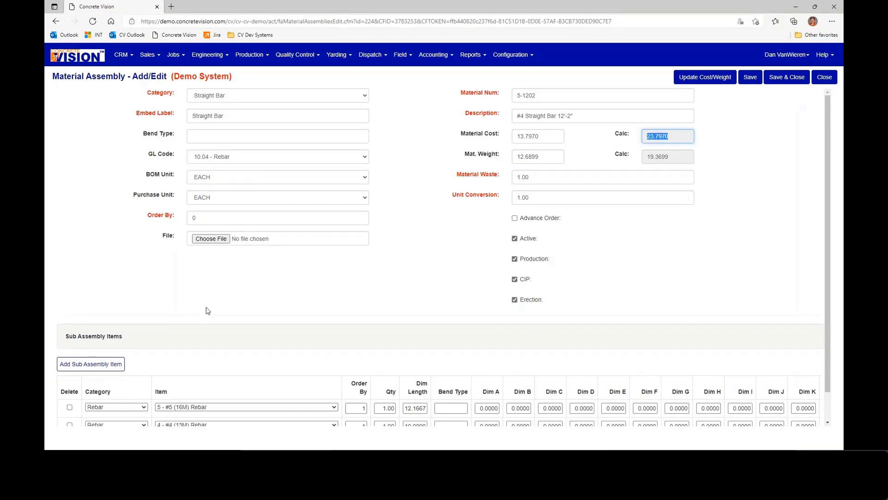
- Delete the #4 (13M) Rebar sub assembly item from 5-1202, save and close the assembly, and return to the main menu
scroll(187, 340, down, 1)
click(69, 395)
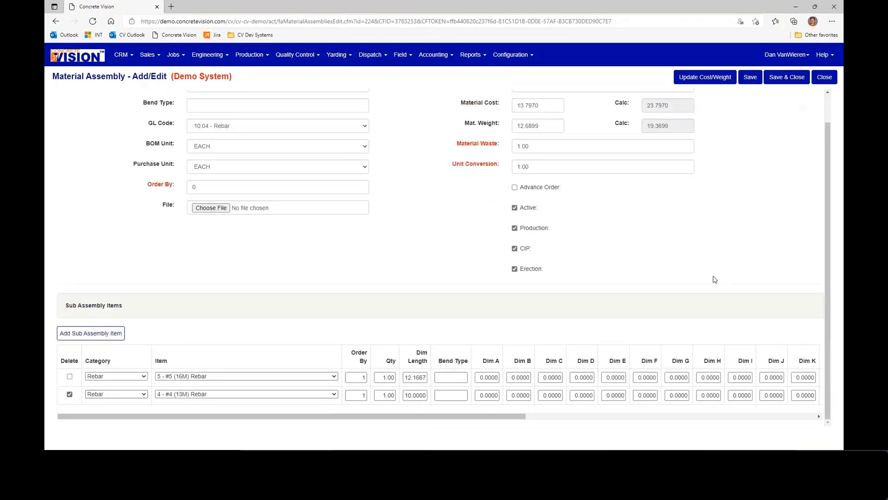
click(770, 79)
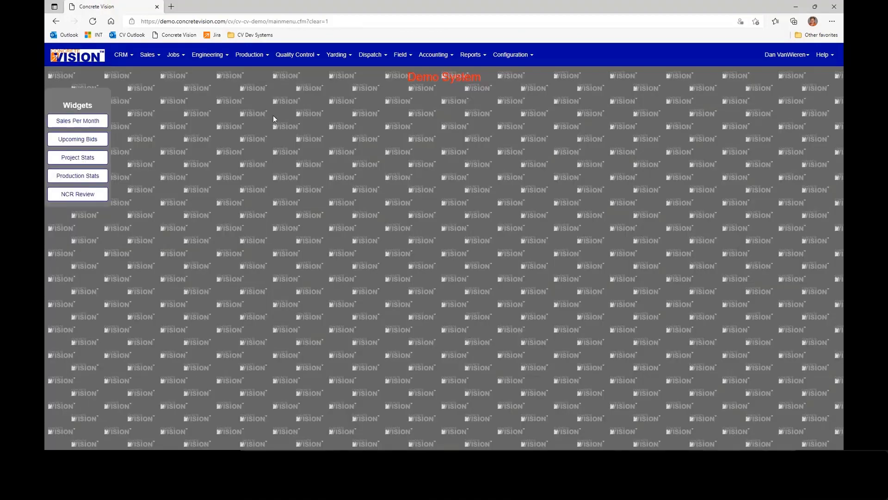